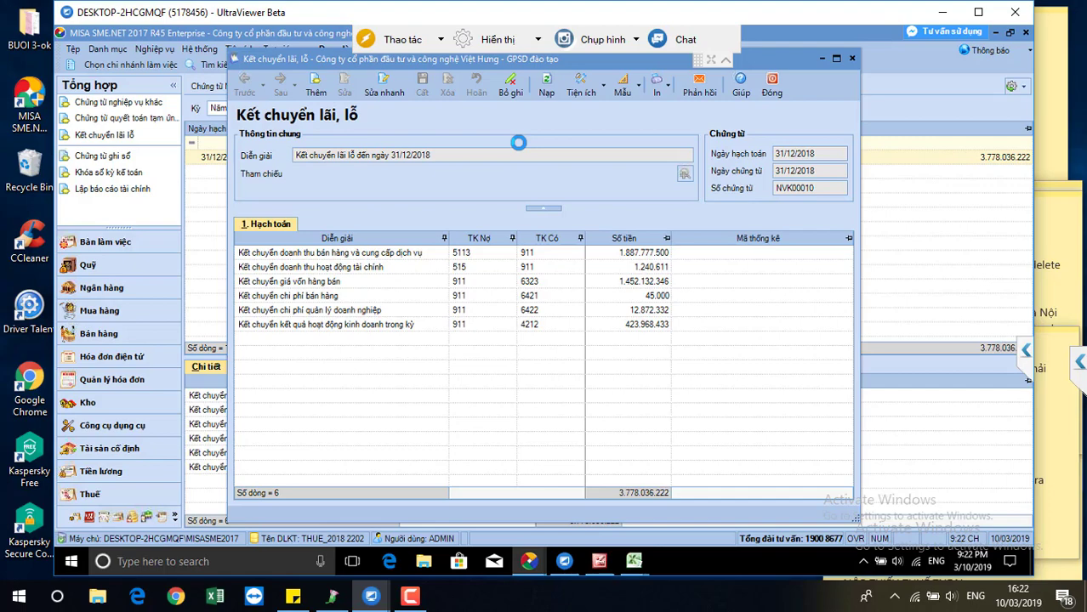
# Step: Close the Kết chuyển lãi, lỗ voucher and open the list of reports
pyautogui.click(773, 94)
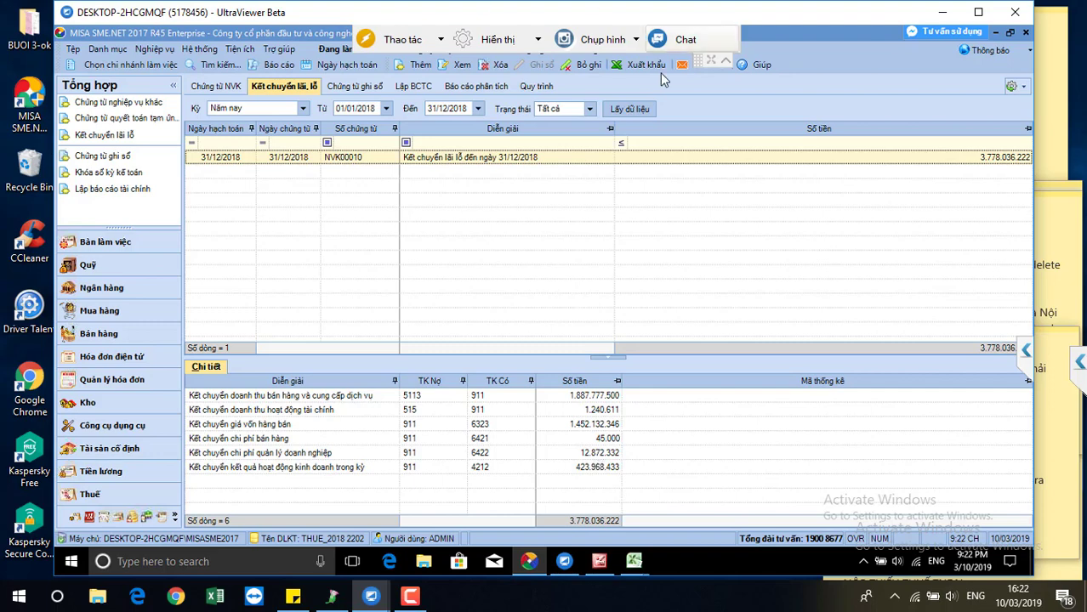
pyautogui.click(279, 66)
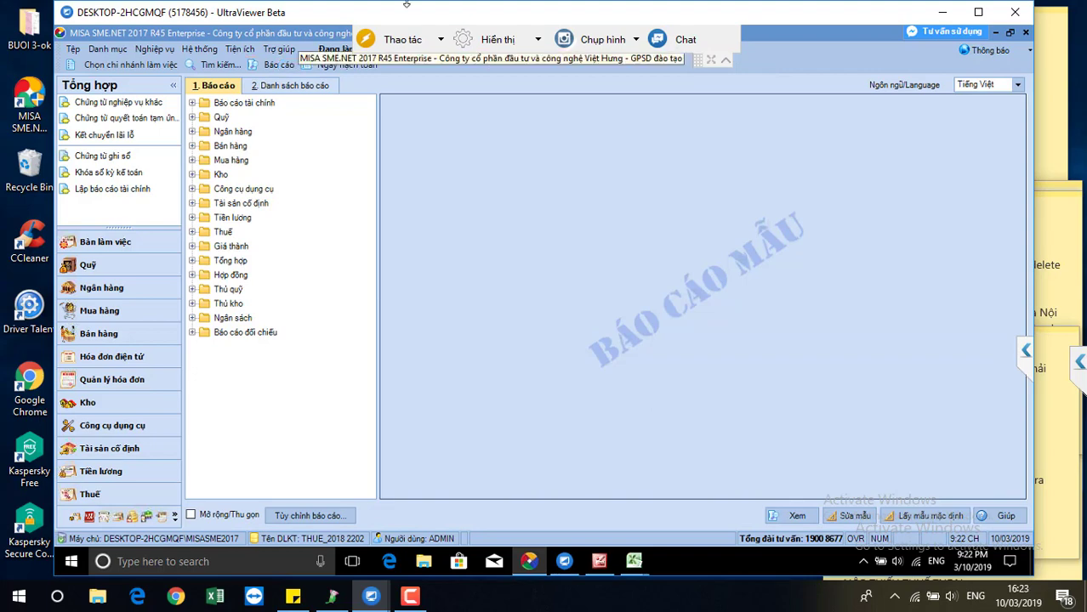
# Step: Run the Giá thành report Báo cáo tổng hợp lãi lỗ theo công trình for the listed projects with the period Năm nay
pyautogui.click(231, 249)
pyautogui.click(259, 363)
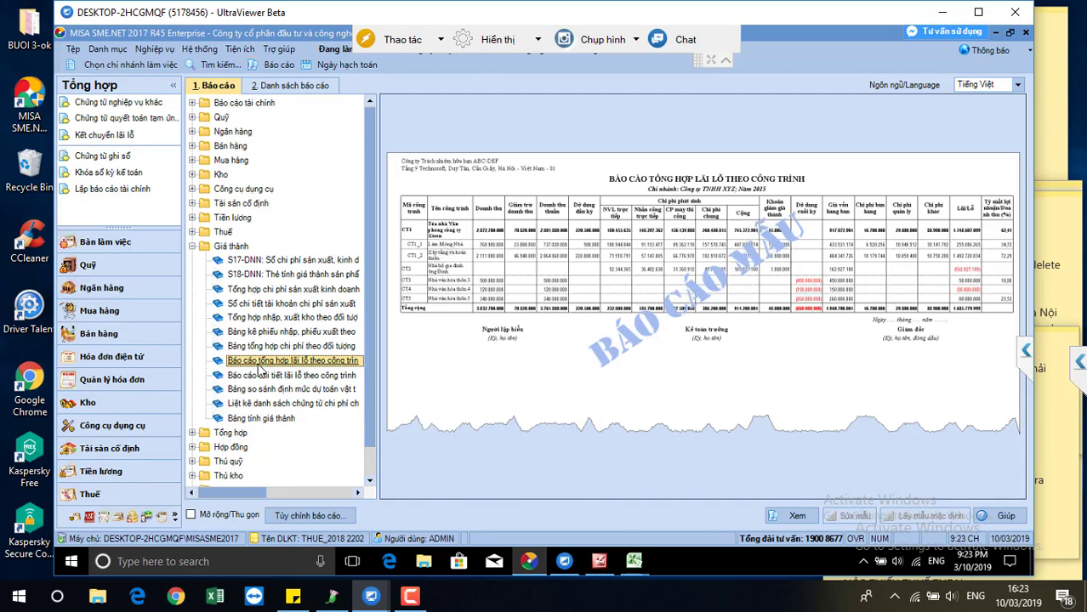
pyautogui.doubleClick(259, 363)
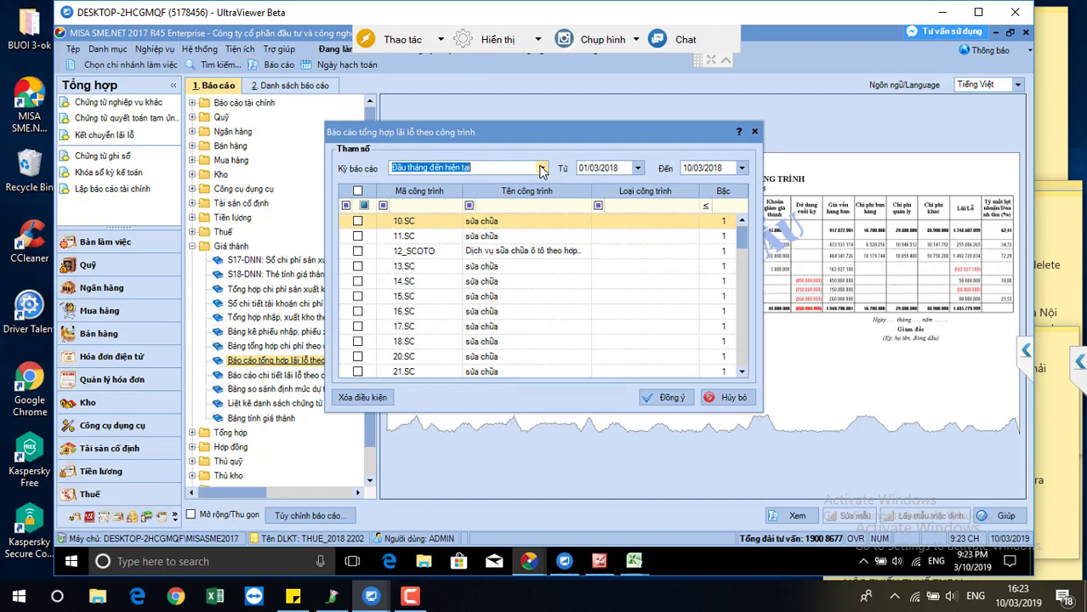
pyautogui.click(542, 170)
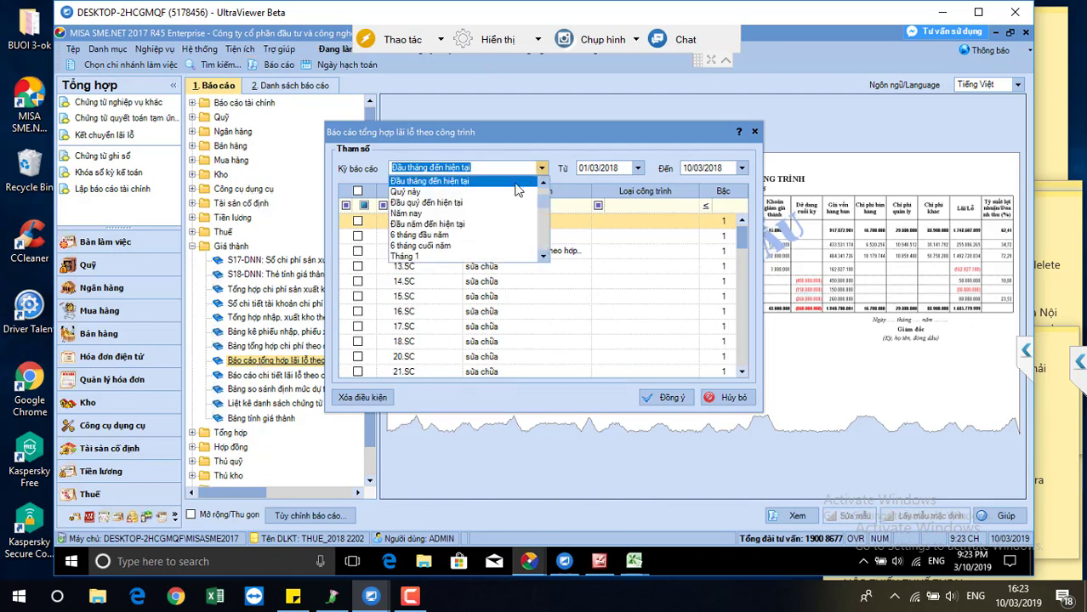
pyautogui.click(414, 213)
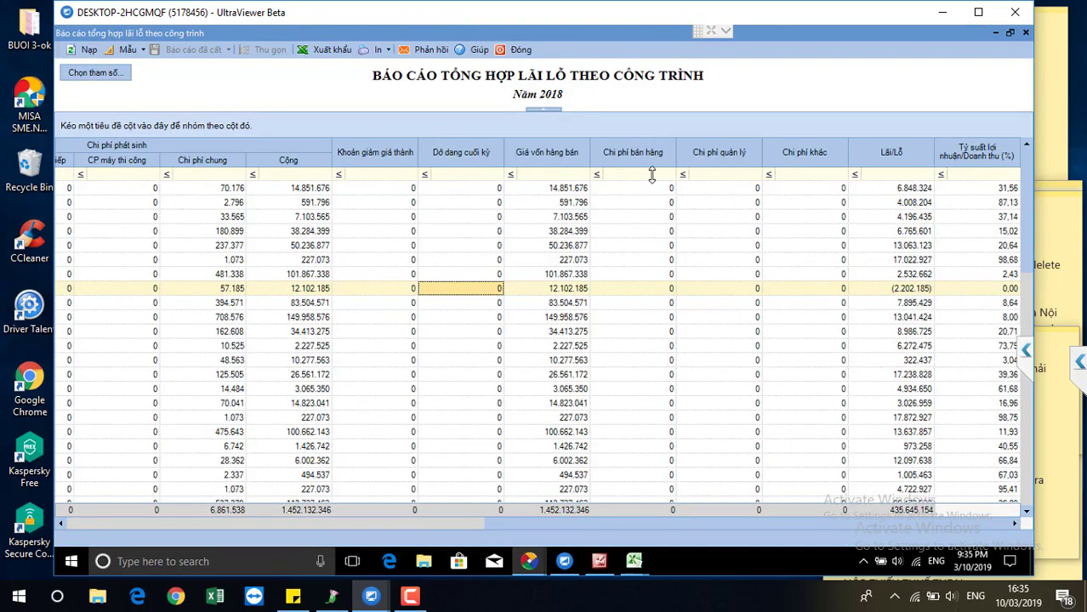
# Step: Examine each project's code, revenue and incurred costs, from Doanh thu through to Chi phí chung
pyautogui.moveTo(712, 520); pyautogui.dragTo(175, 536)
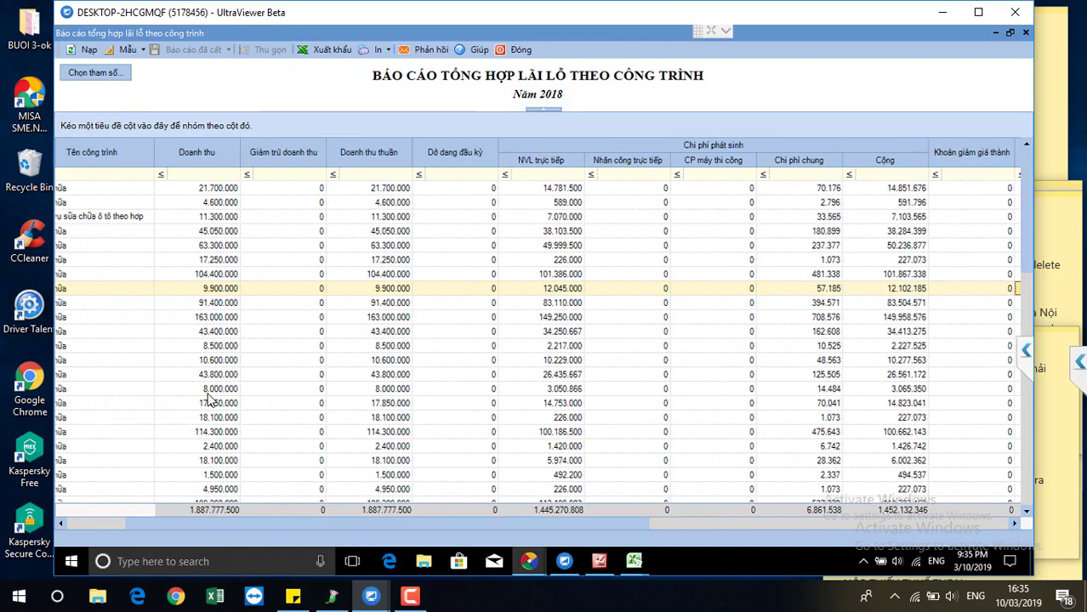
pyautogui.click(216, 190)
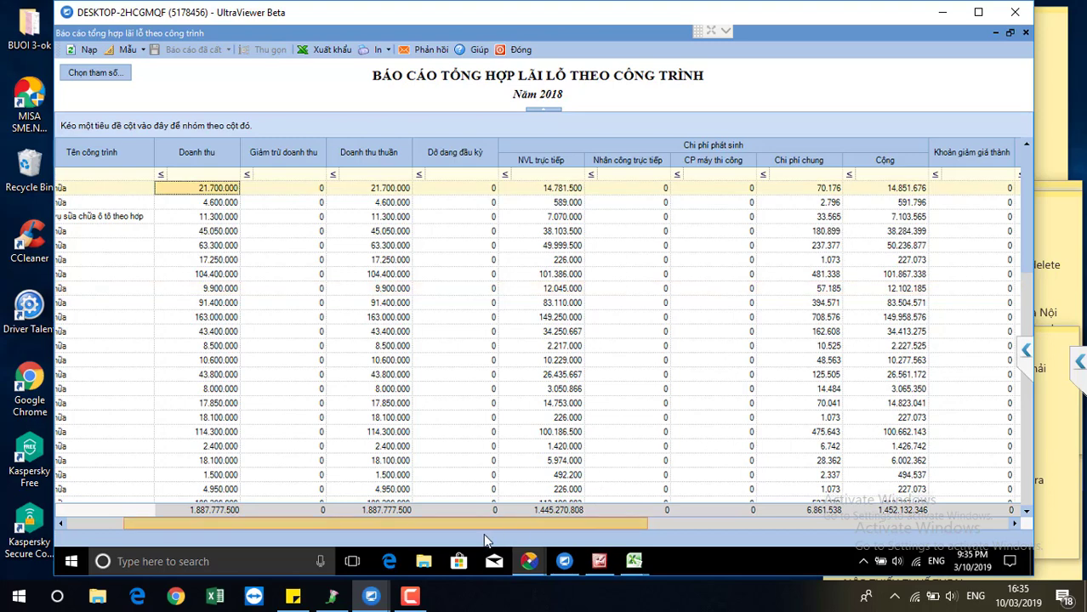
pyautogui.hscroll(-2, 493, 531)
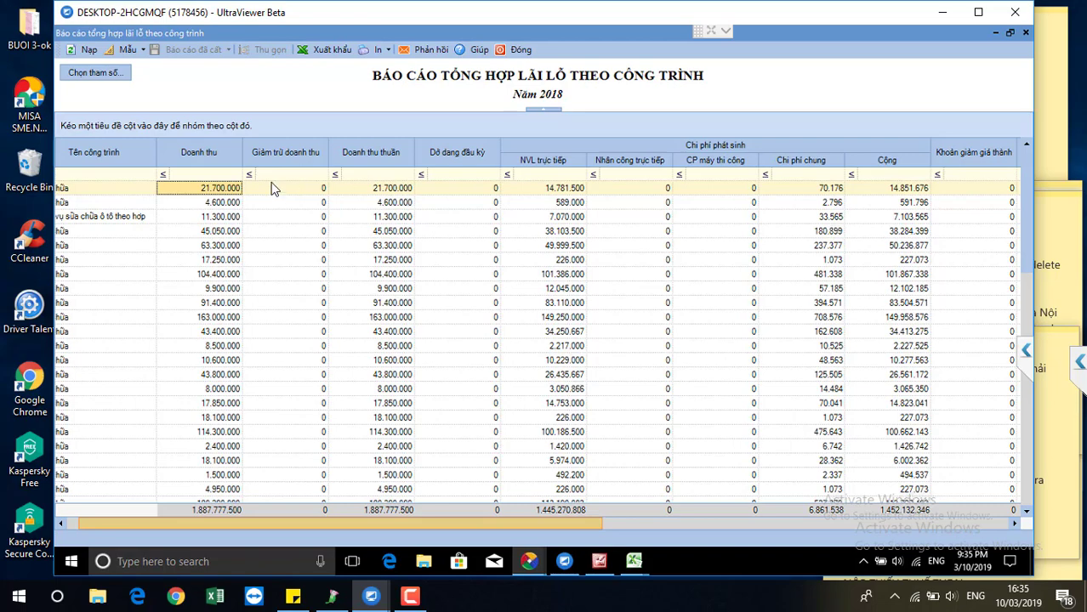
pyautogui.hscroll(-3, 228, 187)
pyautogui.hscroll(-1, 228, 187)
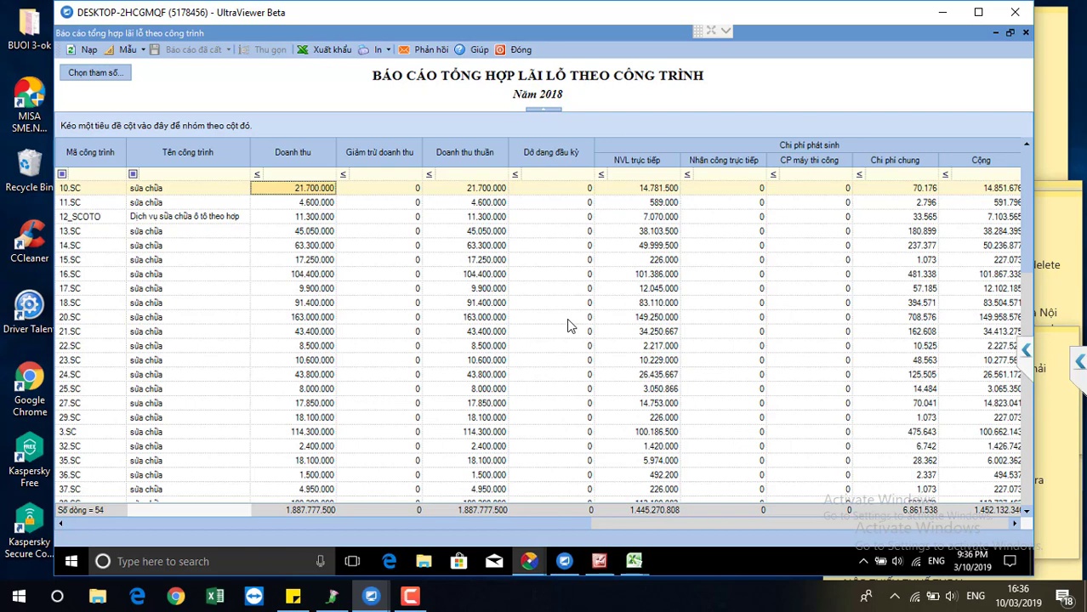
pyautogui.click(723, 175)
pyautogui.press('Escape')
pyautogui.click(923, 191)
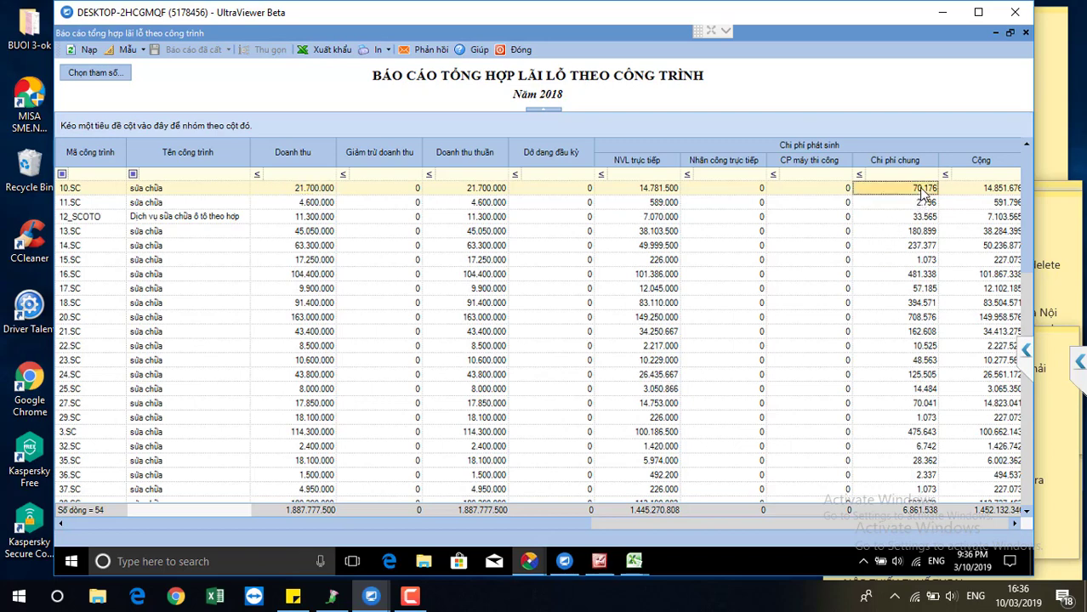
# Step: Compare the Chi phí chung amounts allocated to the individual projects with their Giá vốn hàng bán
pyautogui.moveTo(567, 526); pyautogui.dragTo(569, 525)
pyautogui.moveTo(650, 525); pyautogui.dragTo(970, 510)
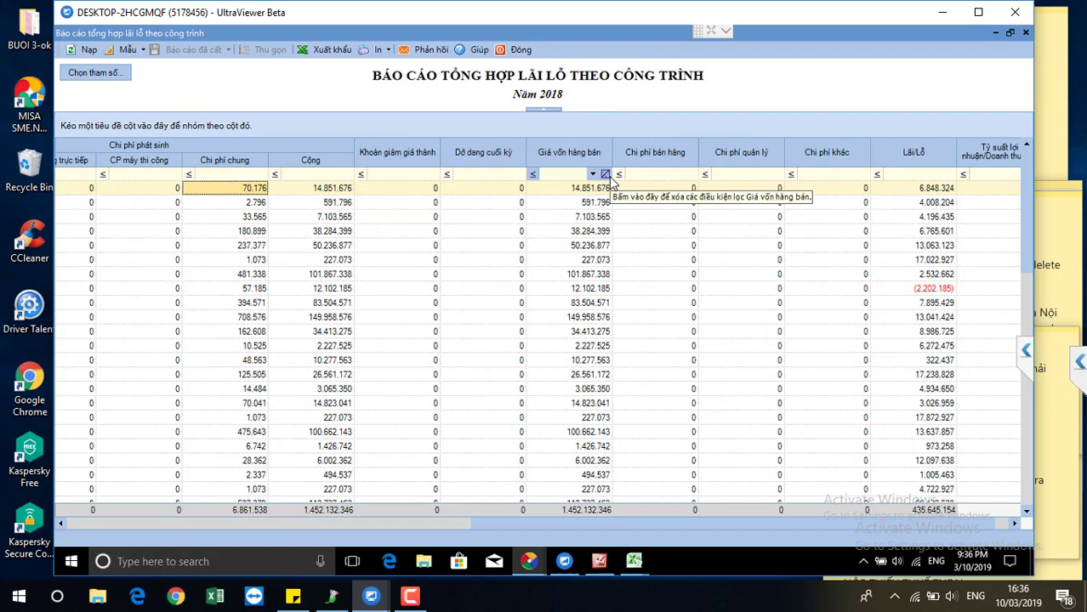
pyautogui.click(254, 206)
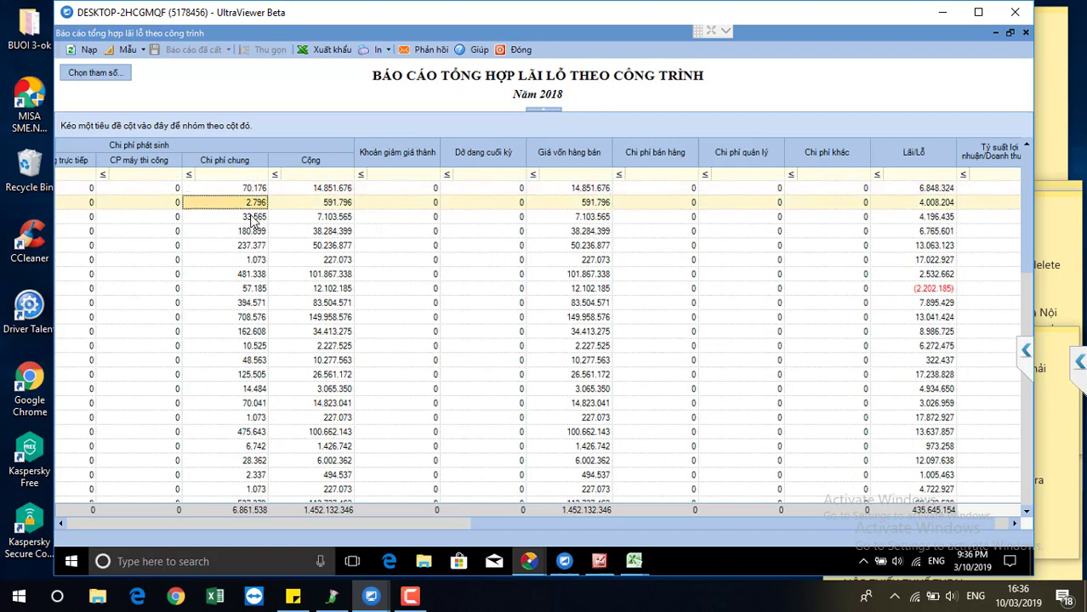
pyautogui.click(254, 217)
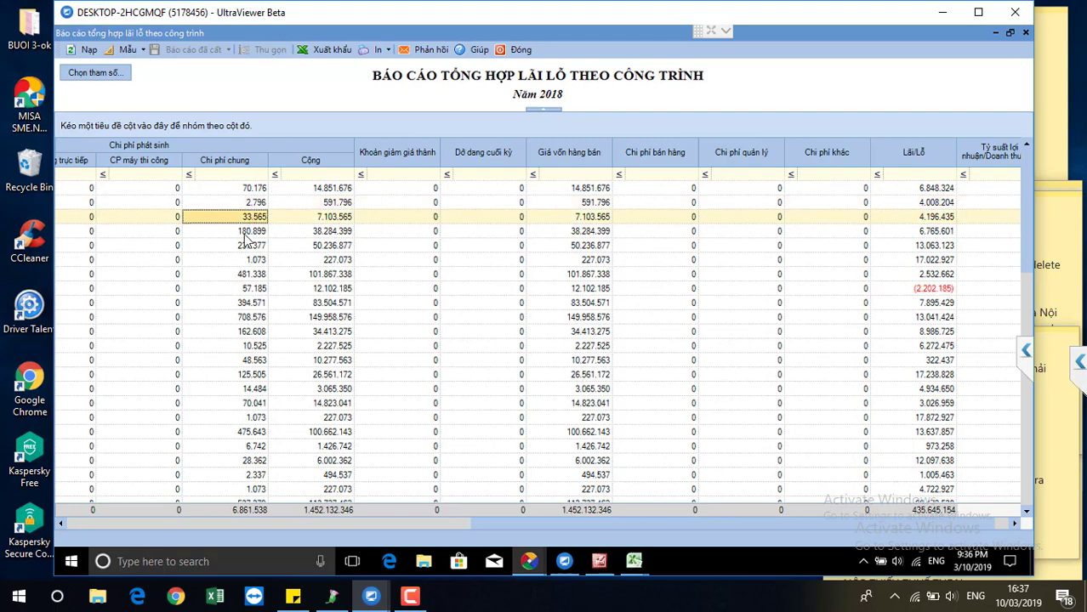
pyautogui.click(245, 233)
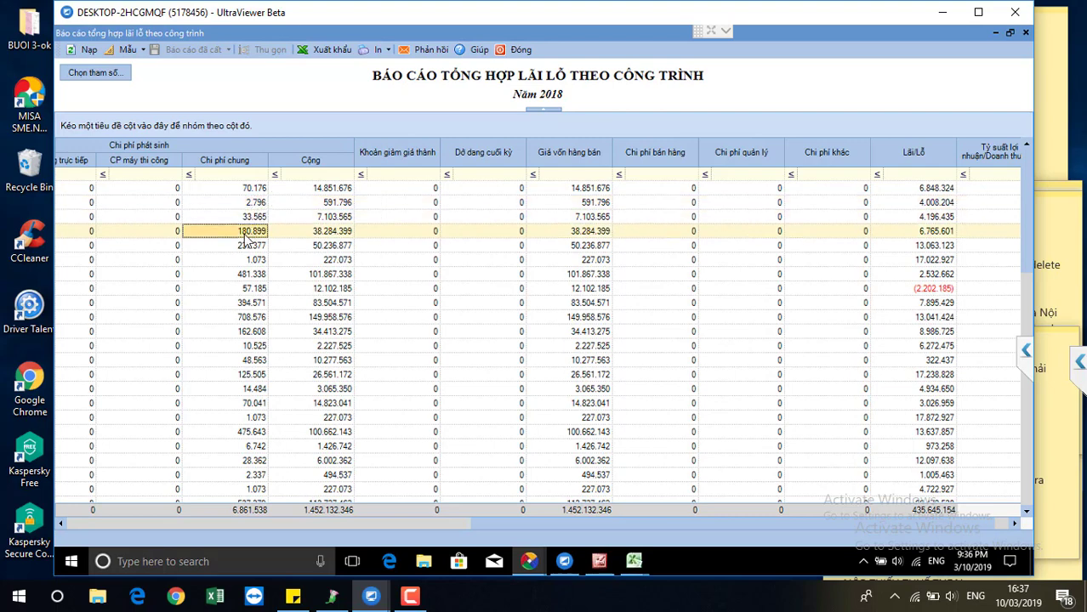
pyautogui.click(248, 247)
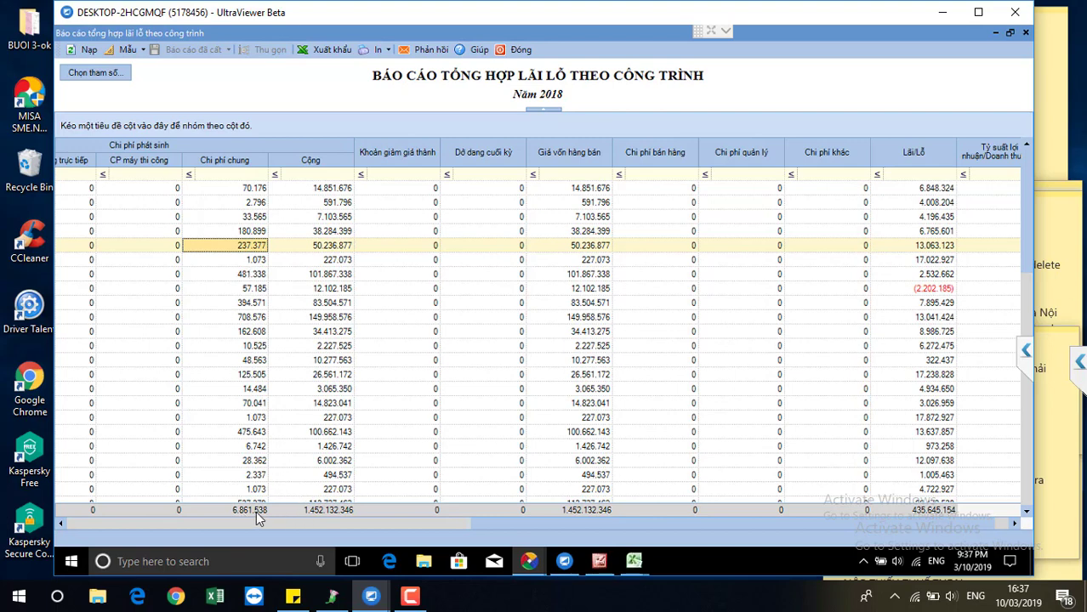
pyautogui.click(255, 174)
pyautogui.click(585, 194)
# Step: Review the Lãi/Lỗ column project by project, including the loss-making projects further down the report
pyautogui.click(927, 192)
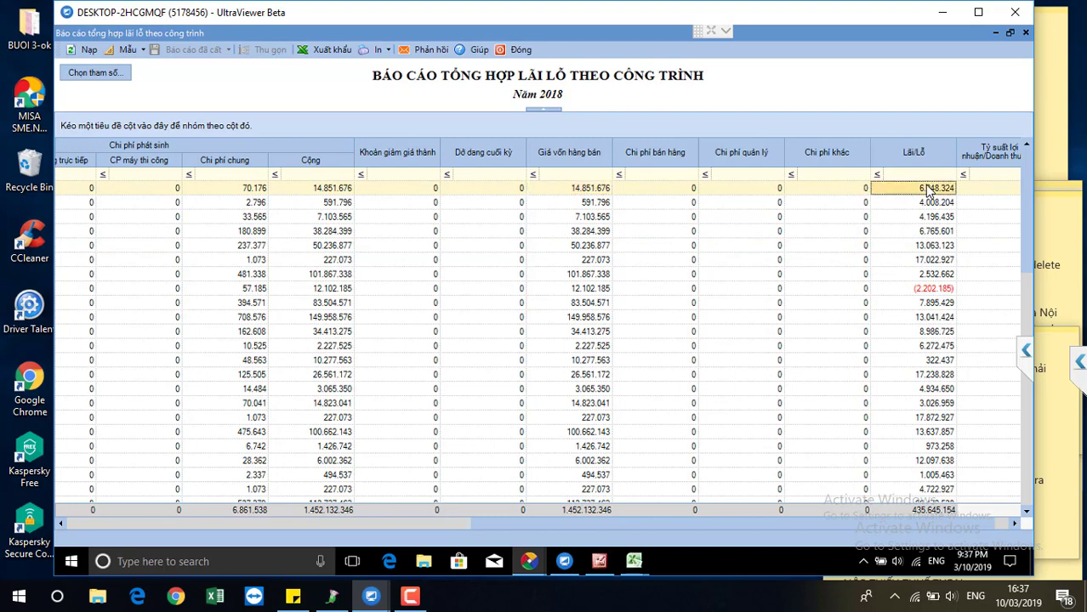
pyautogui.click(934, 204)
pyautogui.click(931, 217)
pyautogui.click(929, 261)
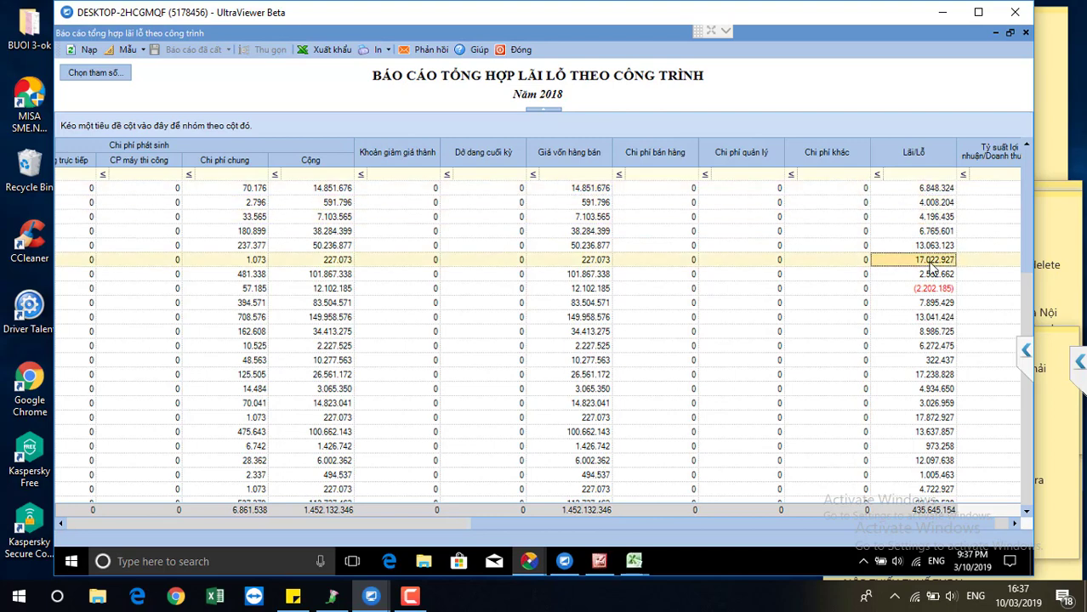
pyautogui.click(933, 378)
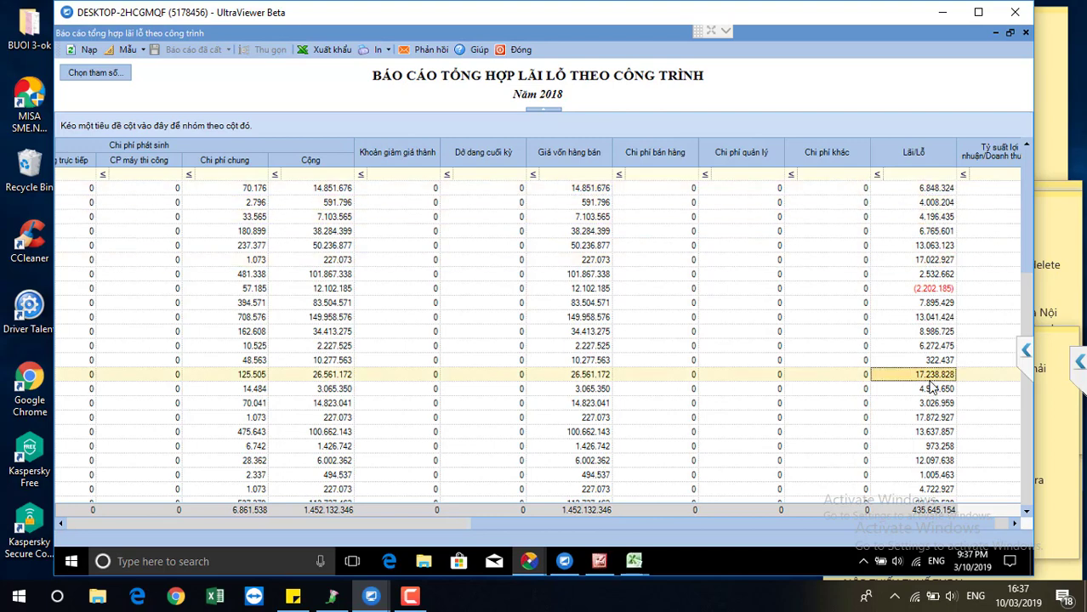
pyautogui.scroll(-4, 932, 387)
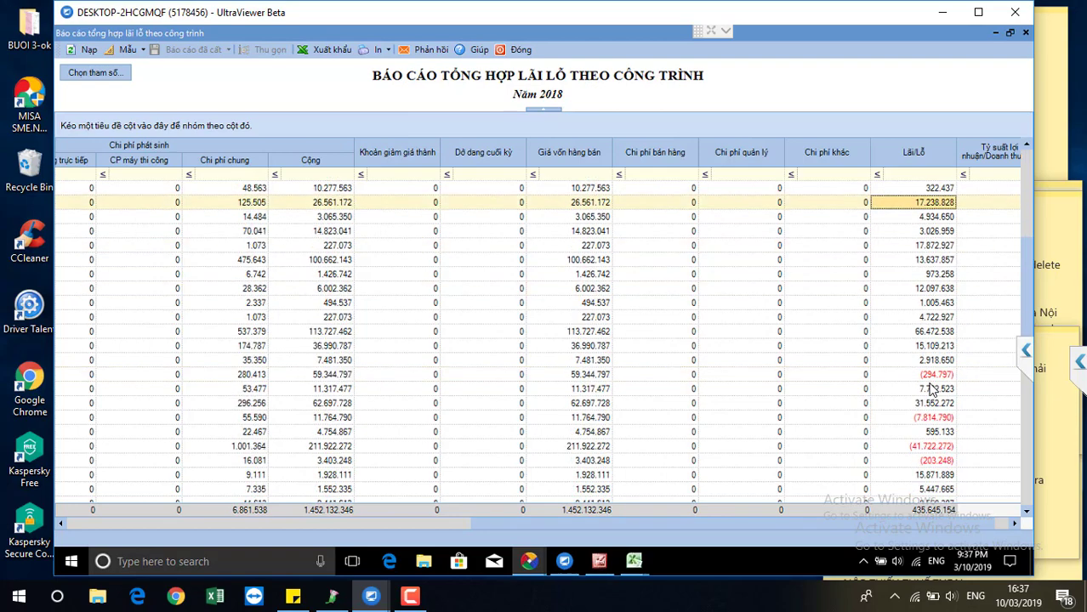
pyautogui.click(932, 446)
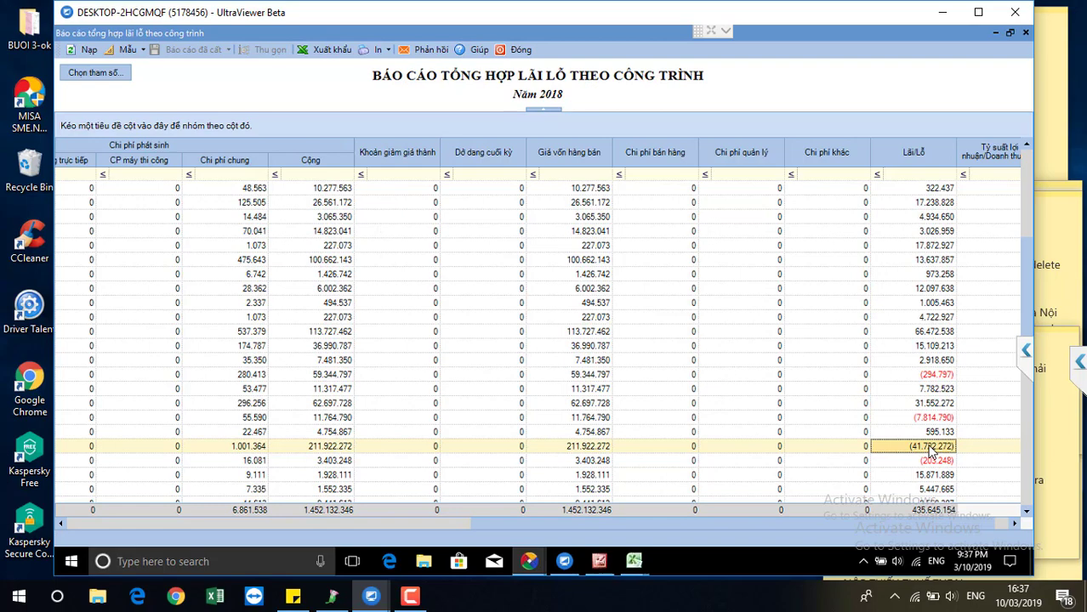
pyautogui.moveTo(707, 527); pyautogui.dragTo(855, 541)
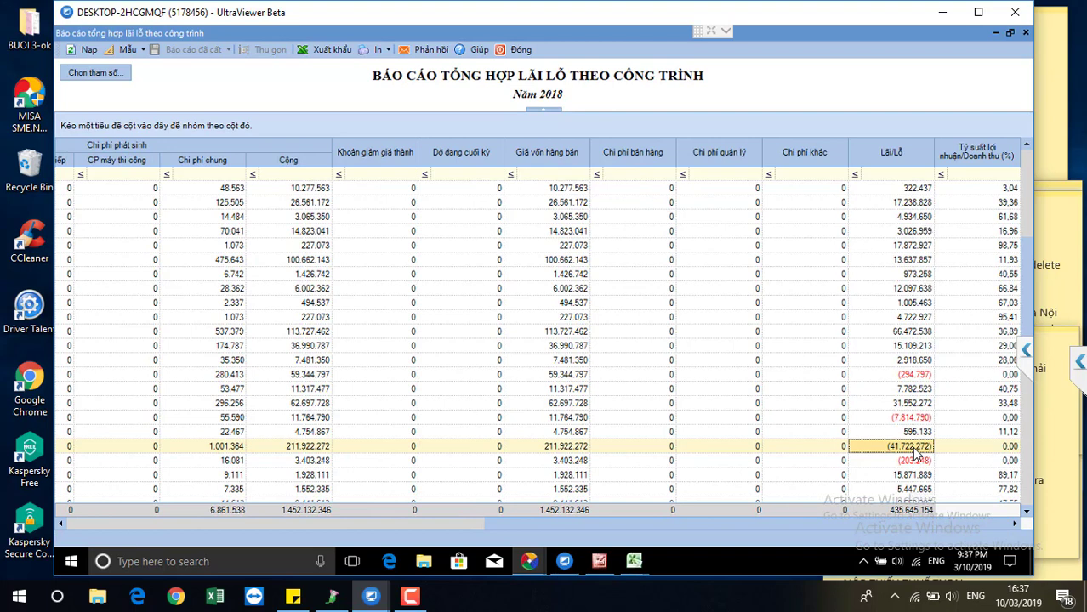
pyautogui.click(925, 419)
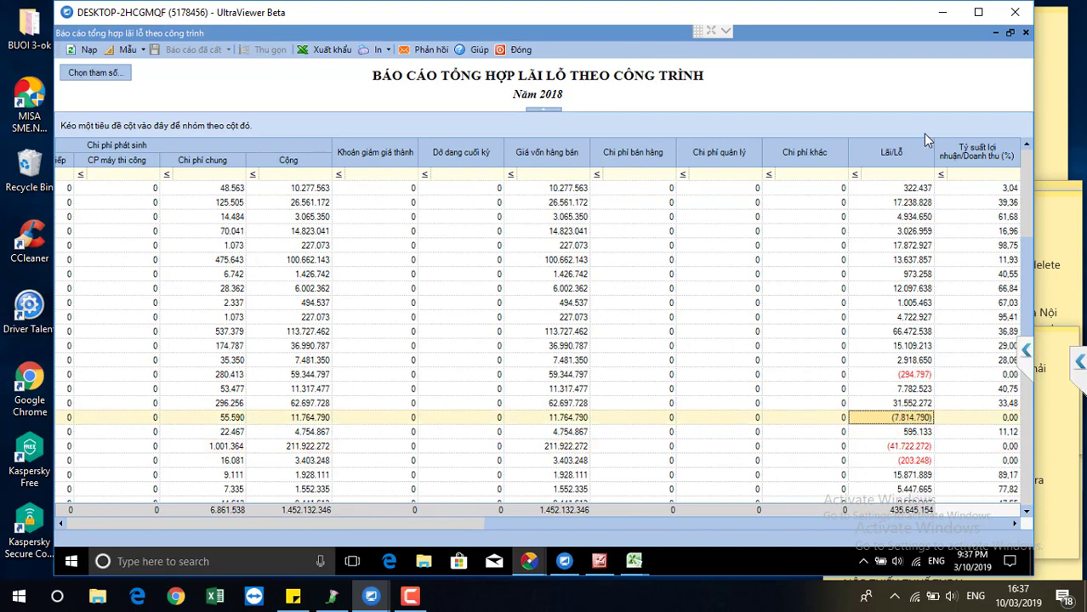
# Step: Filter the Lãi/Lỗ column with the condition Nhỏ hơn 0 to isolate the loss-making projects
pyautogui.click(857, 175)
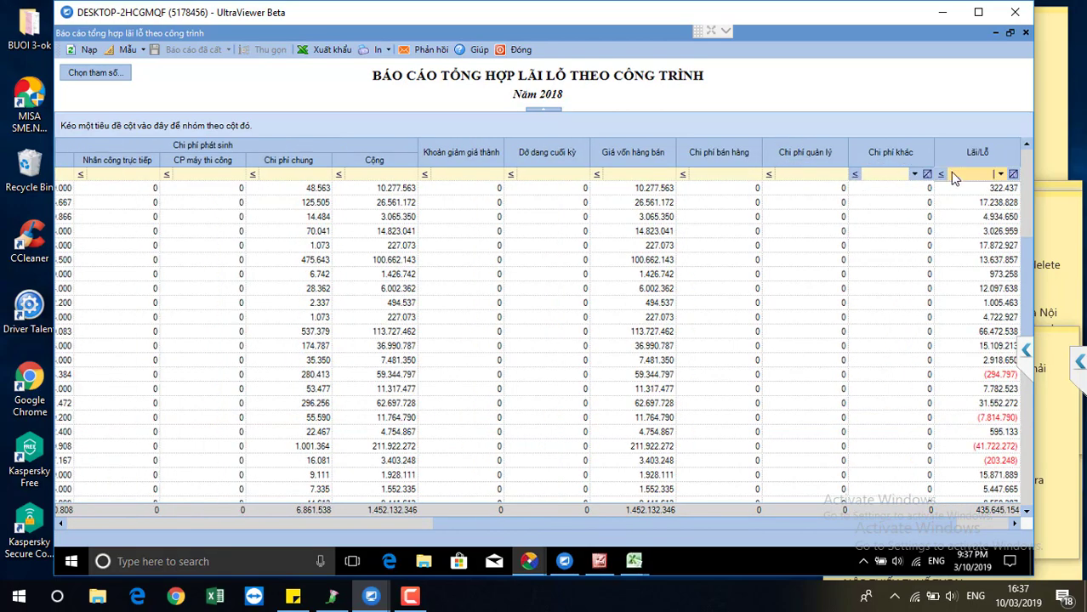
pyautogui.click(941, 174)
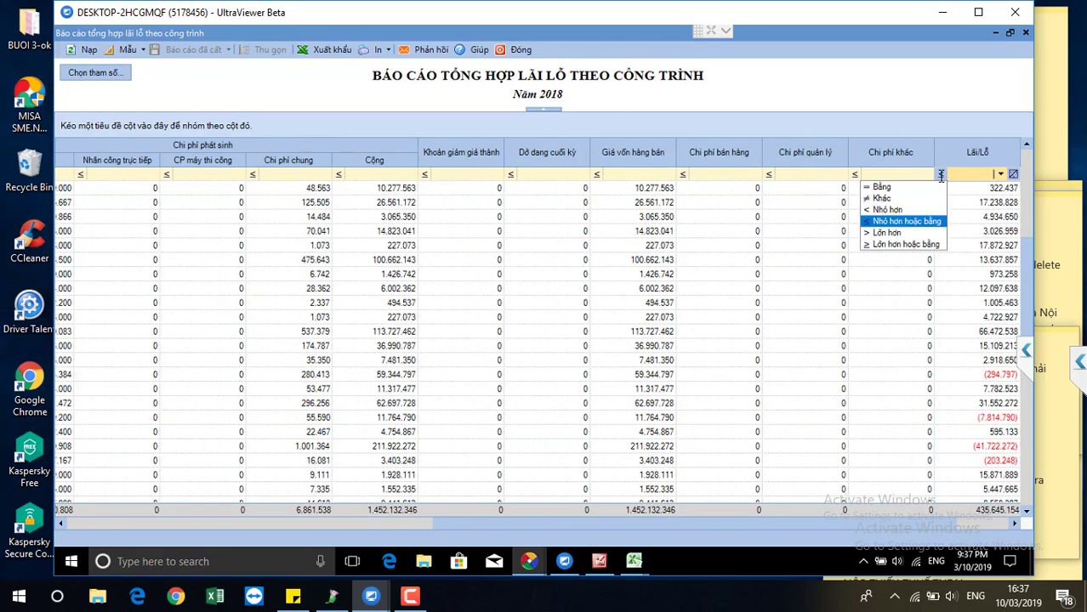
pyautogui.click(885, 209)
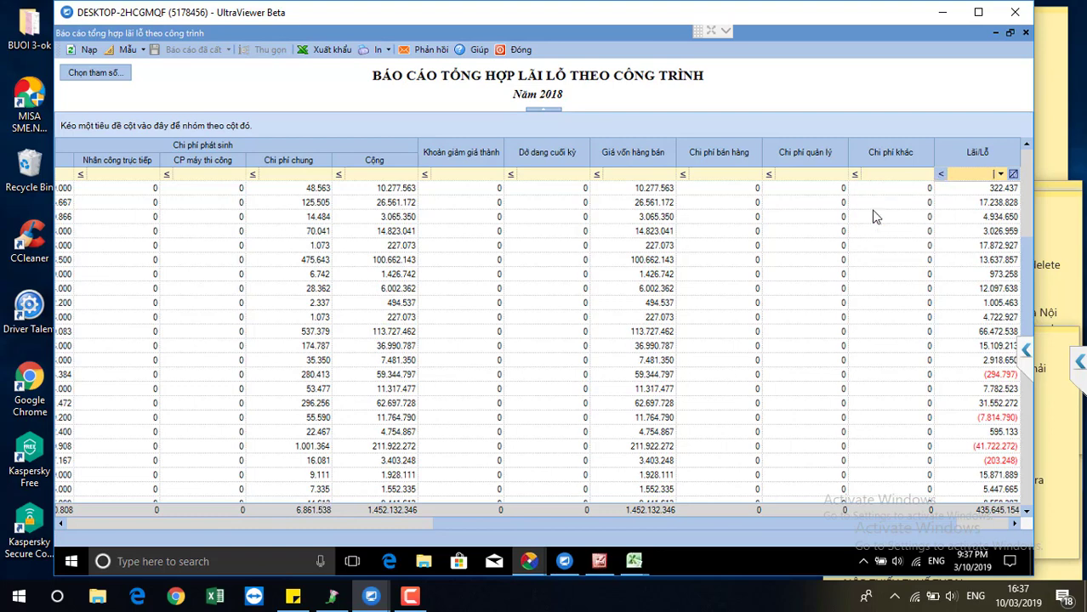
pyautogui.write('0')
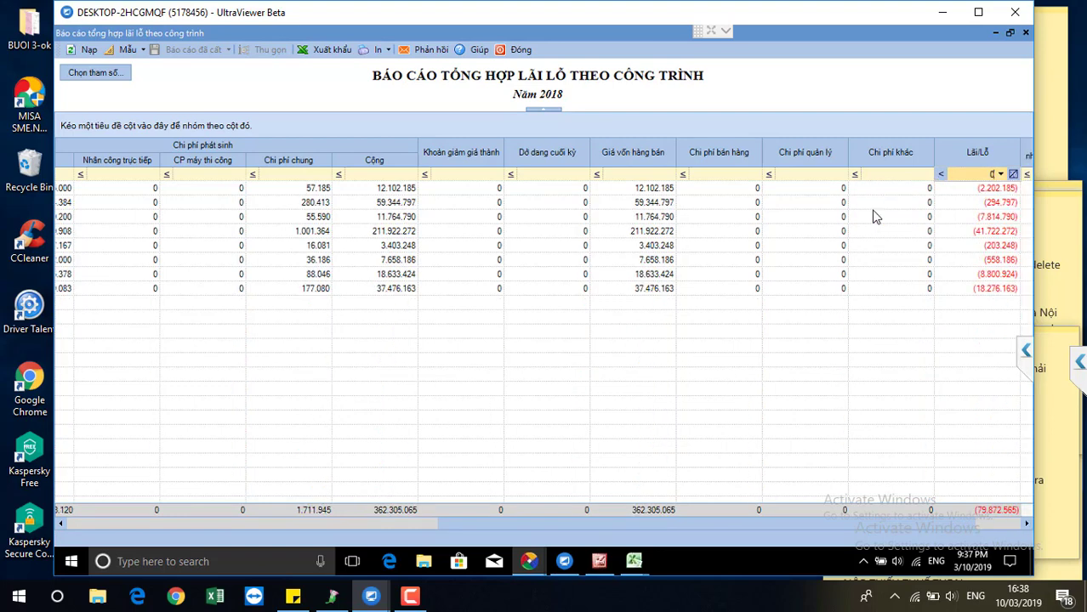
pyautogui.click(1001, 232)
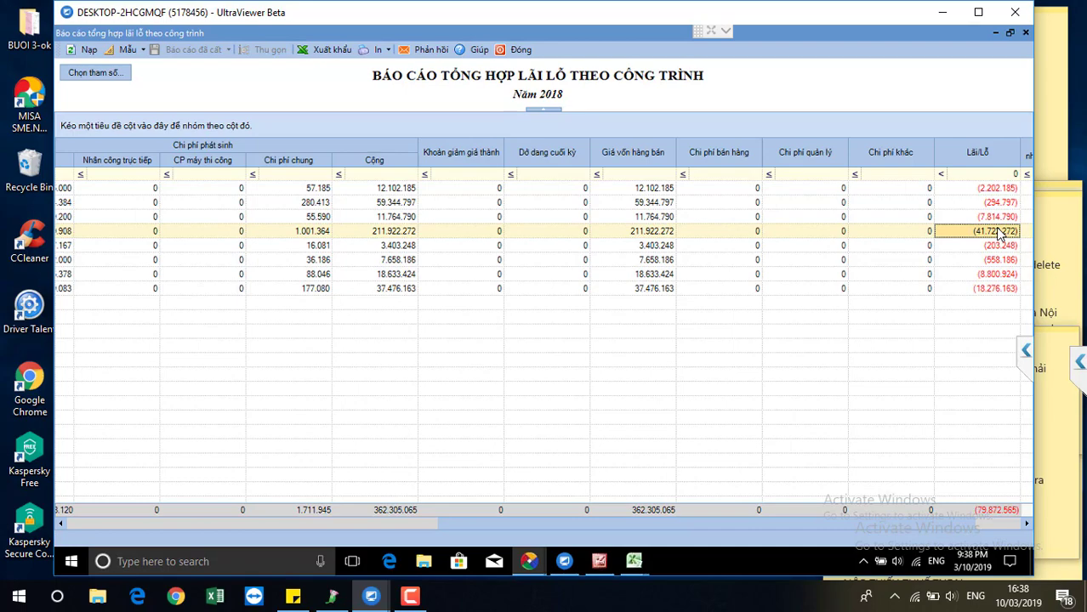
pyautogui.click(941, 176)
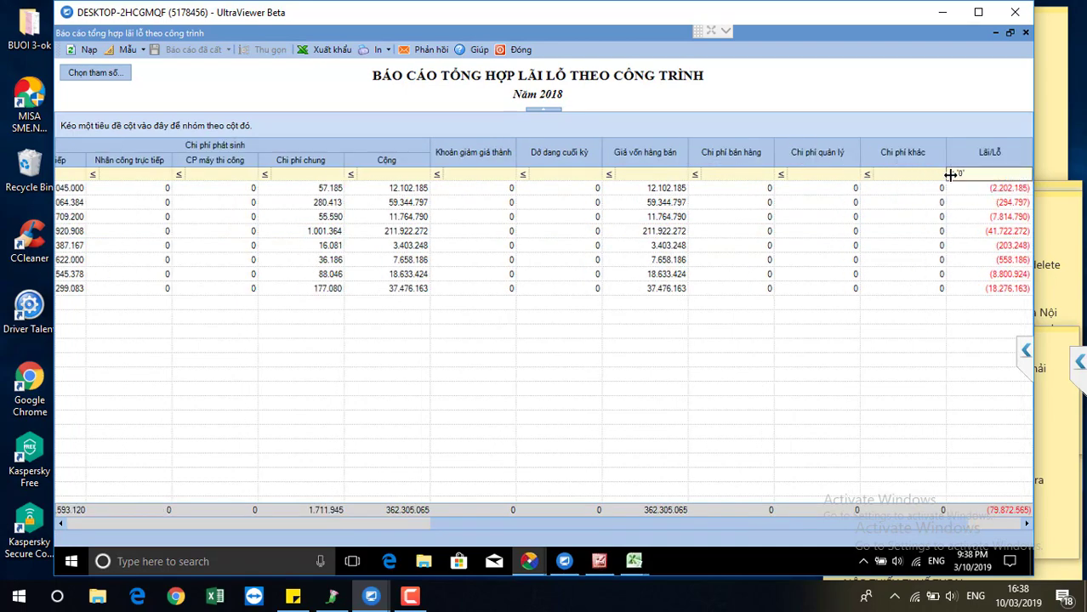
pyautogui.click(957, 174)
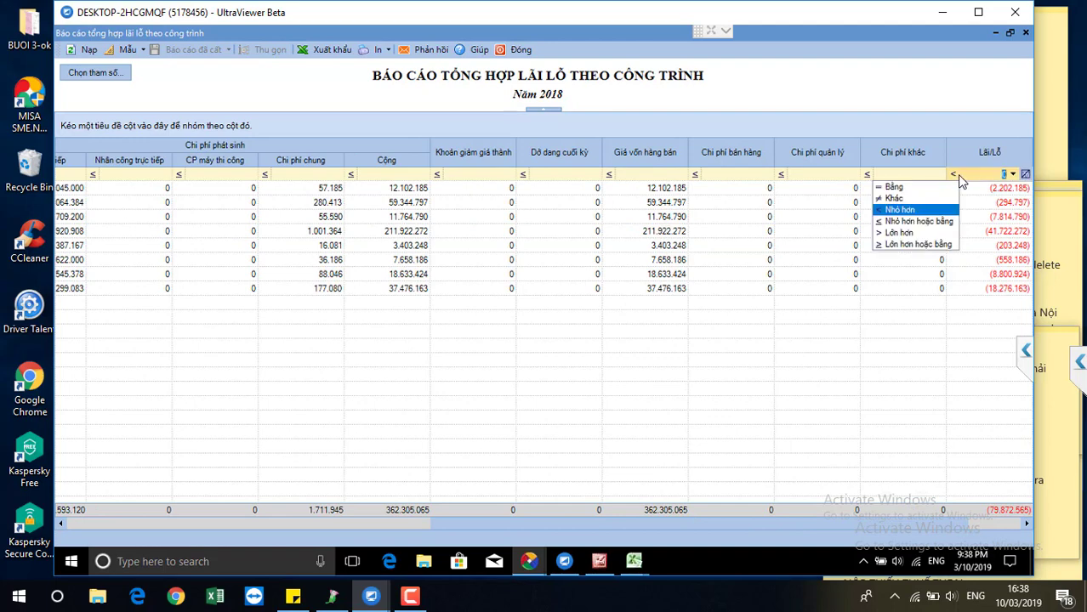
pyautogui.click(908, 211)
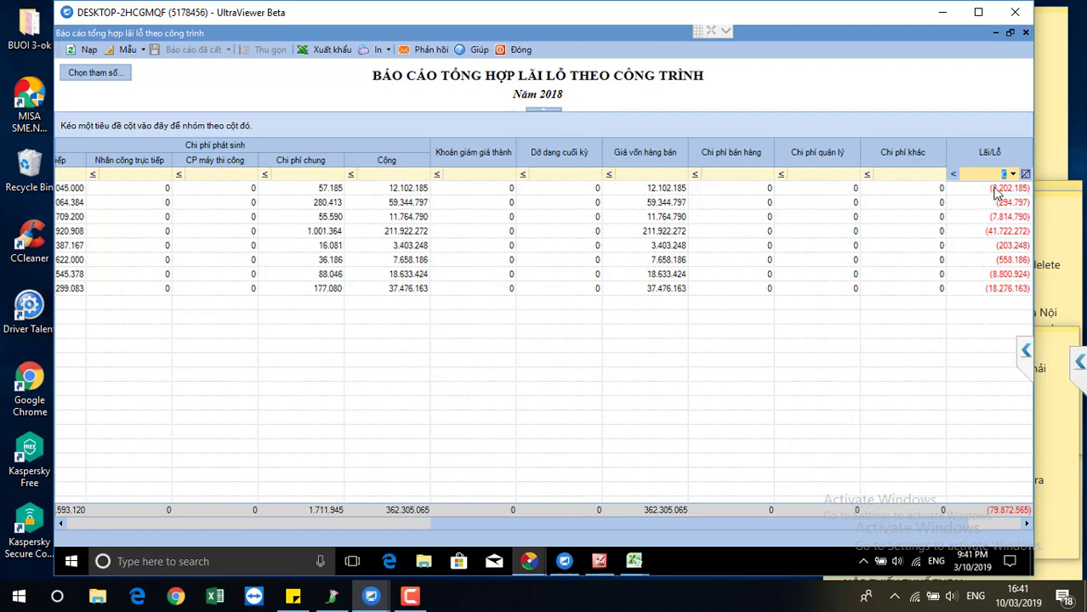
# Step: Close the project profit and loss report without rerunning it, and expand the Báo cáo tài chính report group
pyautogui.click(519, 50)
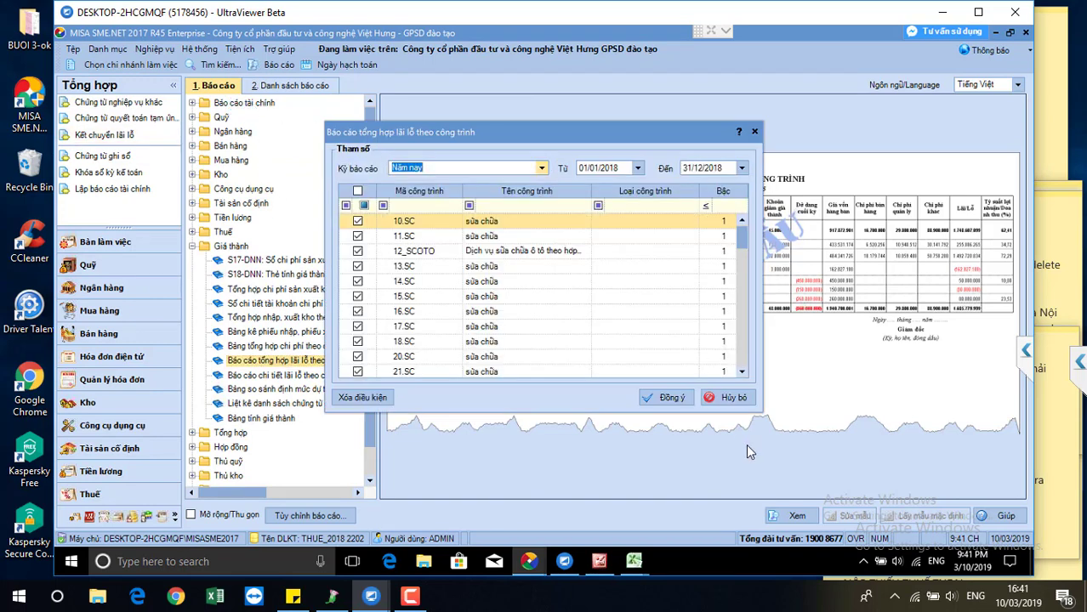
pyautogui.click(725, 397)
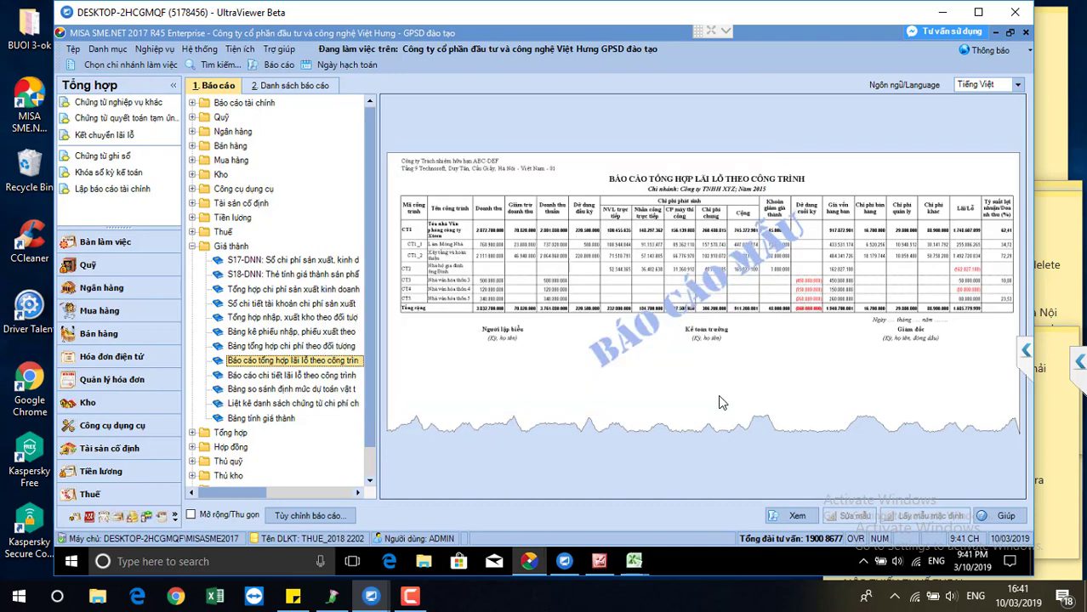
pyautogui.click(247, 105)
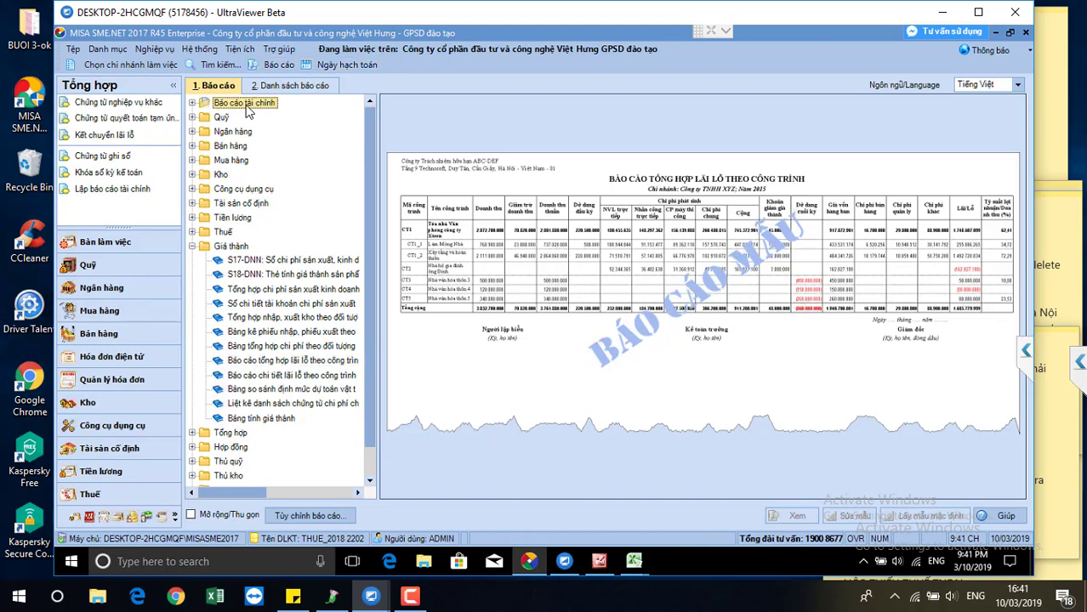
pyautogui.doubleClick(247, 105)
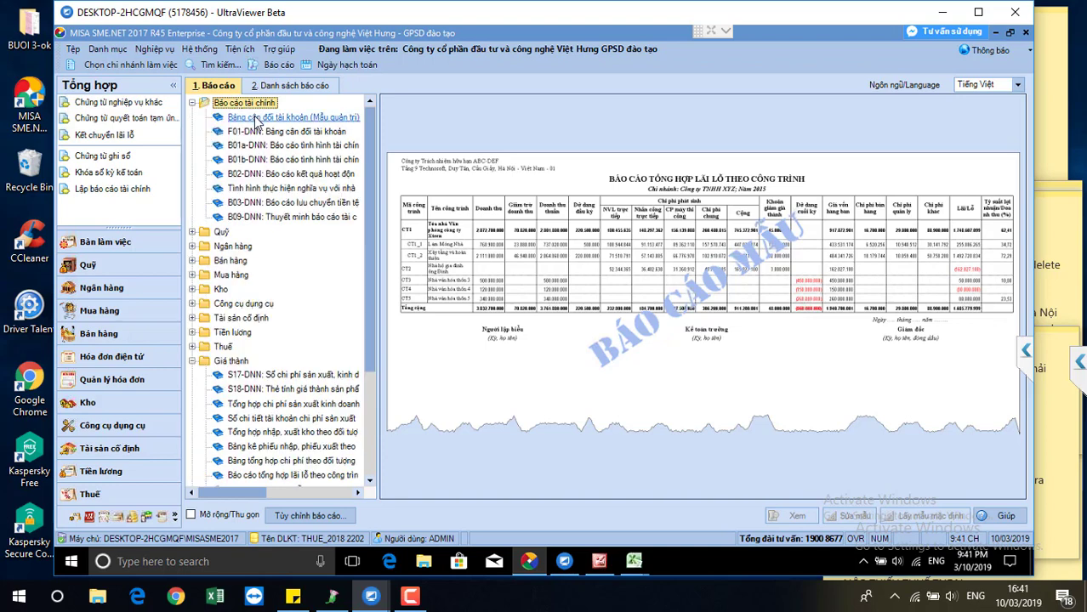
# Step: Run the Bảng cân đối tài khoản (Mẫu quản trị) report for 01/01/2018 to 31/12/2018 and view its last page
pyautogui.click(256, 119)
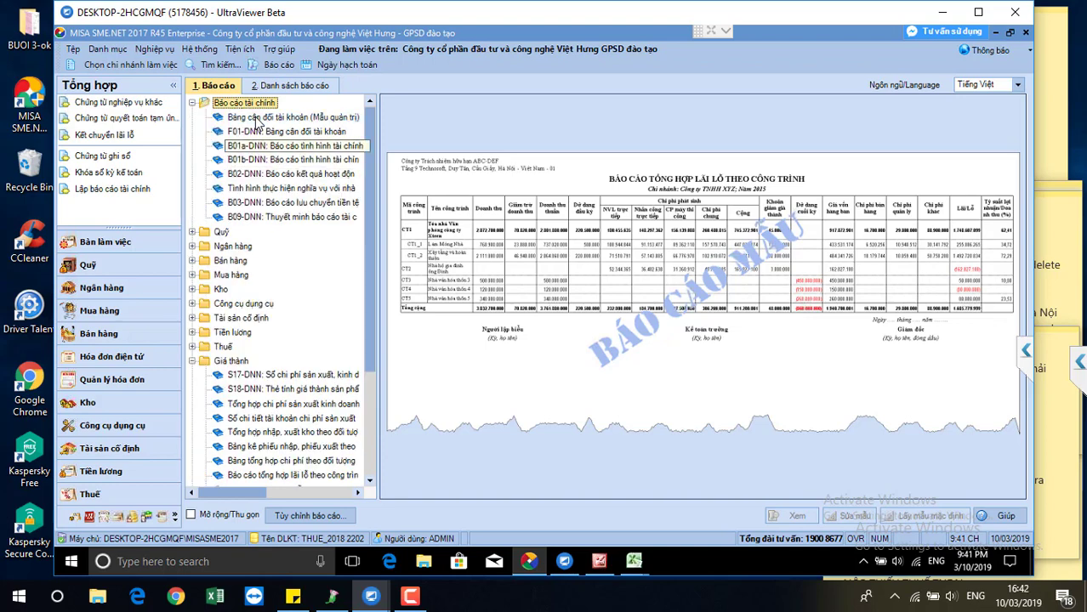
pyautogui.doubleClick(256, 119)
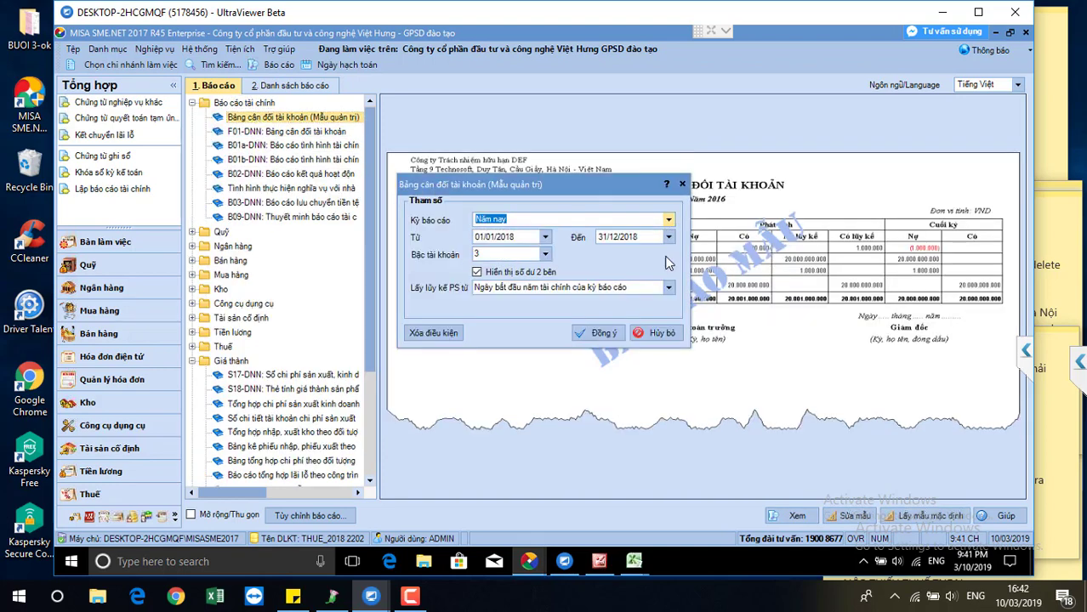
pyautogui.click(604, 330)
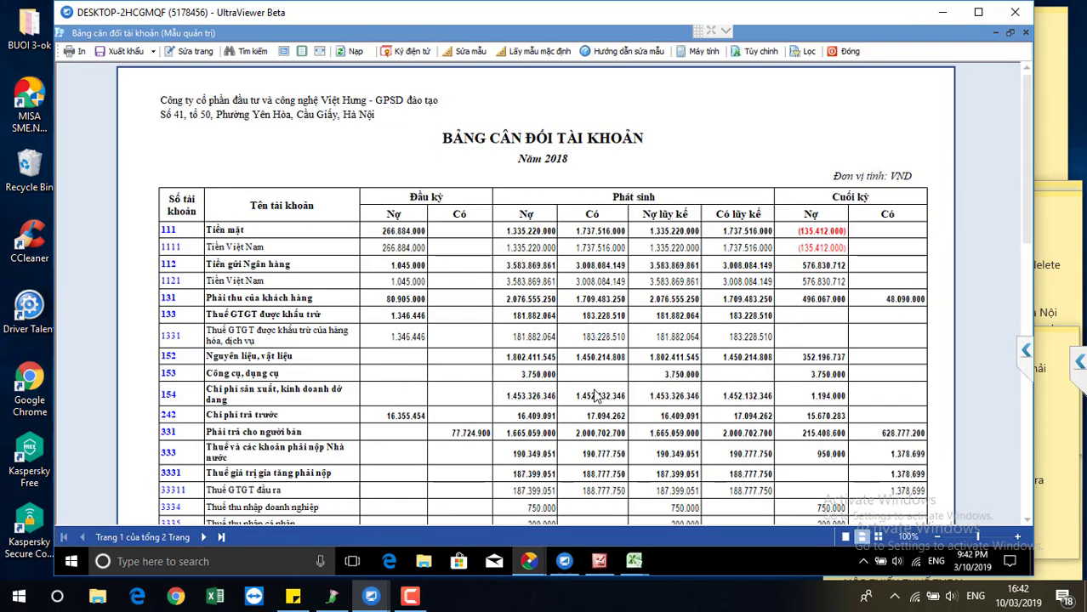
pyautogui.scroll(-10, 598, 397)
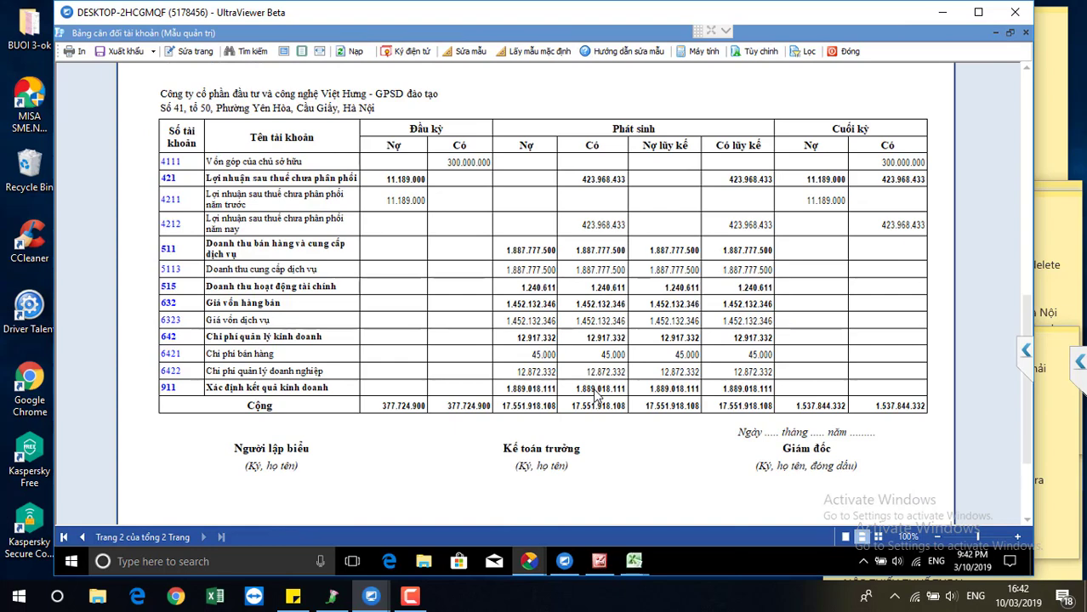
# Step: Export the account balance report as a Microsoft Excel file, keeping the suggested file name
pyautogui.click(125, 51)
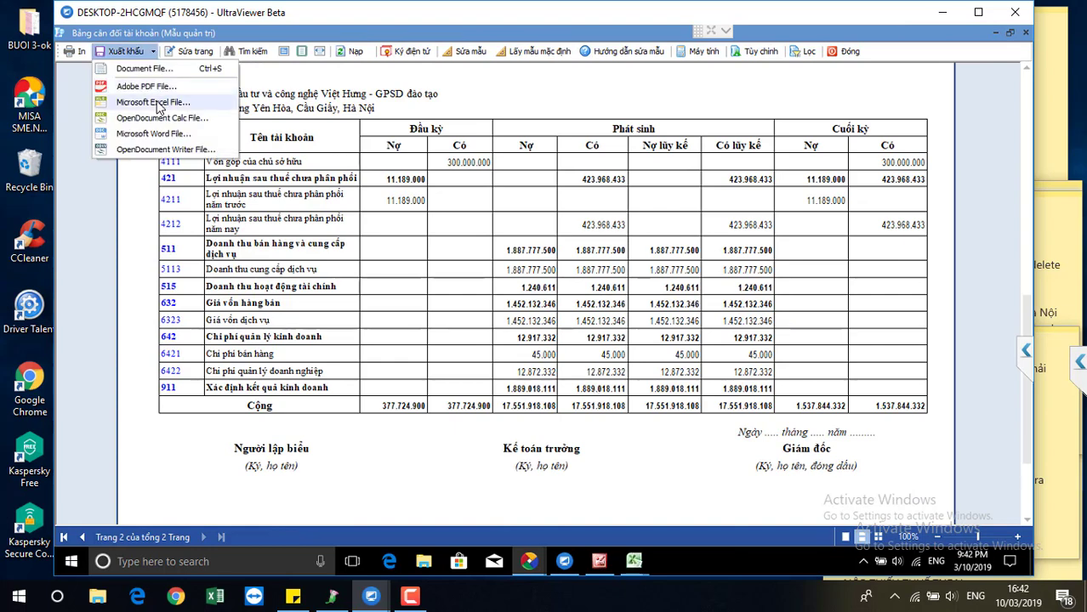
pyautogui.click(155, 102)
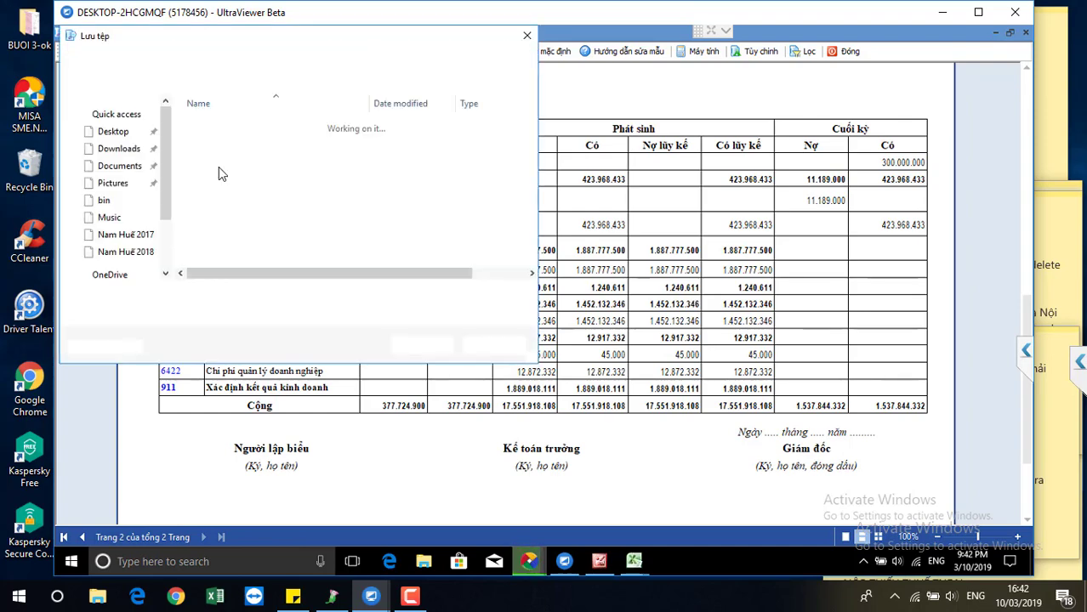
pyautogui.press('Return')
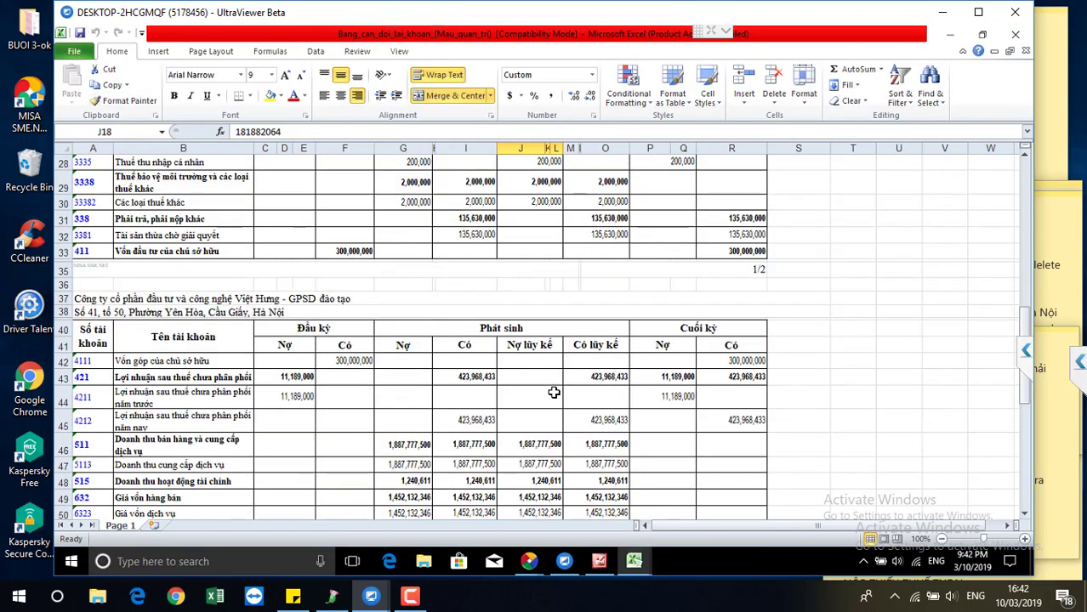
# Step: Examine the debit turnover of accounts 511 and 642 in the exported Excel sheet
pyautogui.scroll(-2, 554, 392)
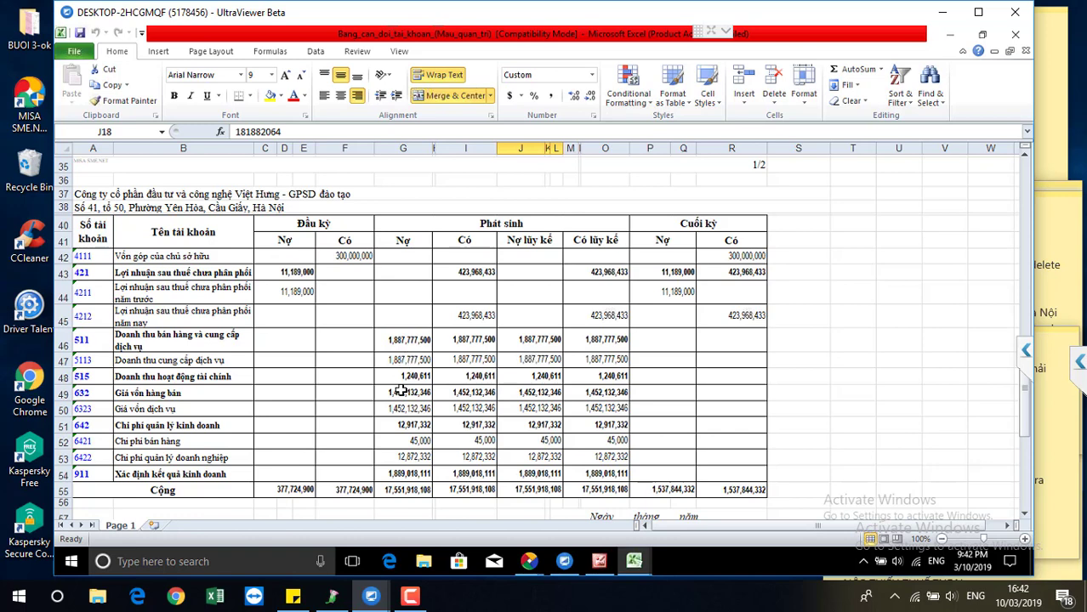
pyautogui.click(420, 345)
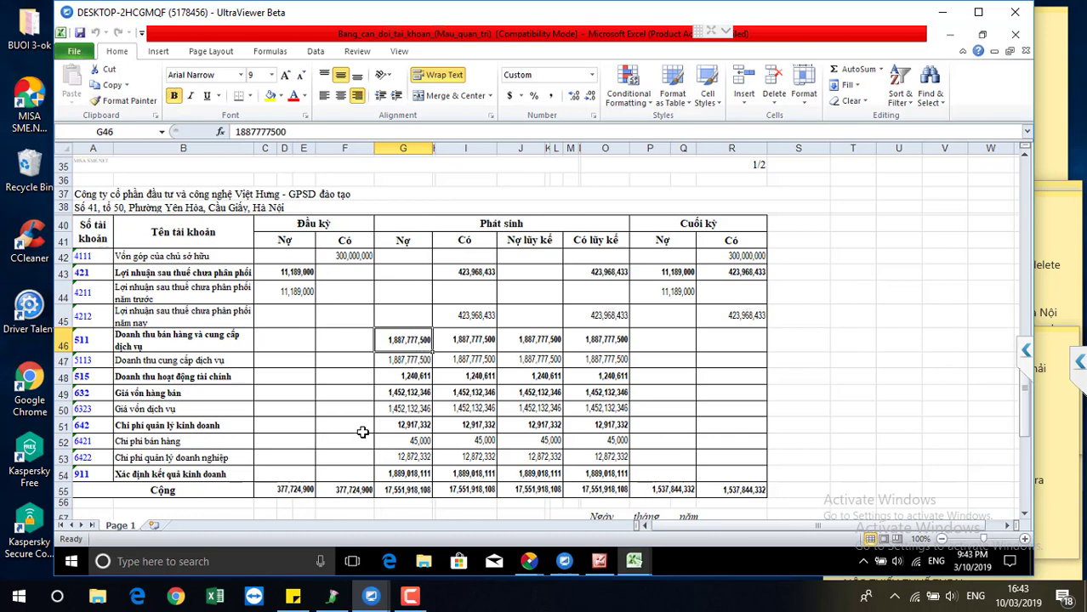
pyautogui.click(404, 426)
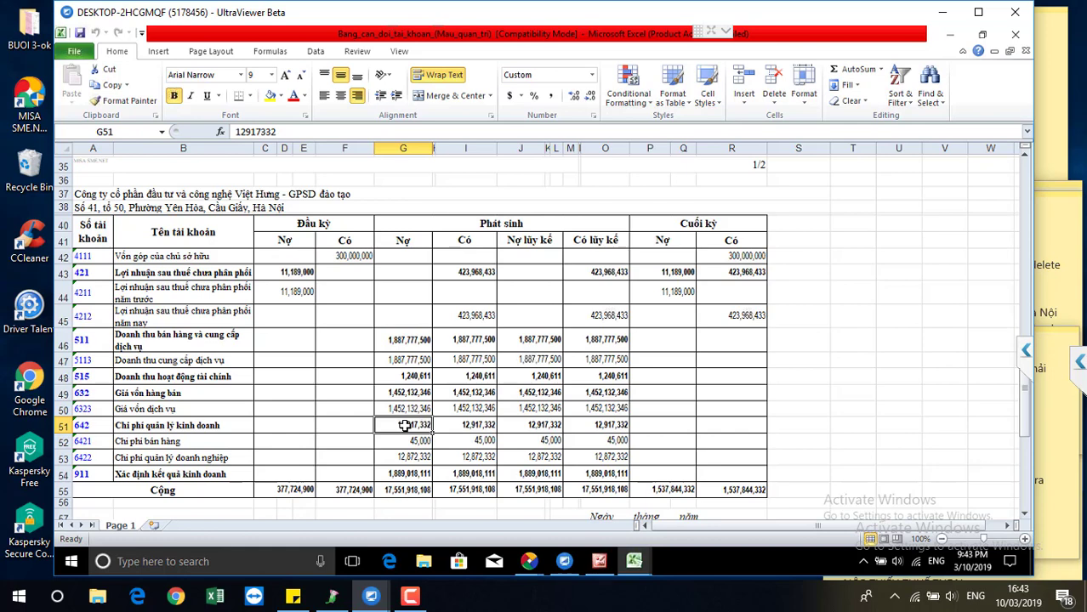
# Step: Calculate =6*12 in cell S51 beside account 642 and clear the cell again
pyautogui.click(791, 425)
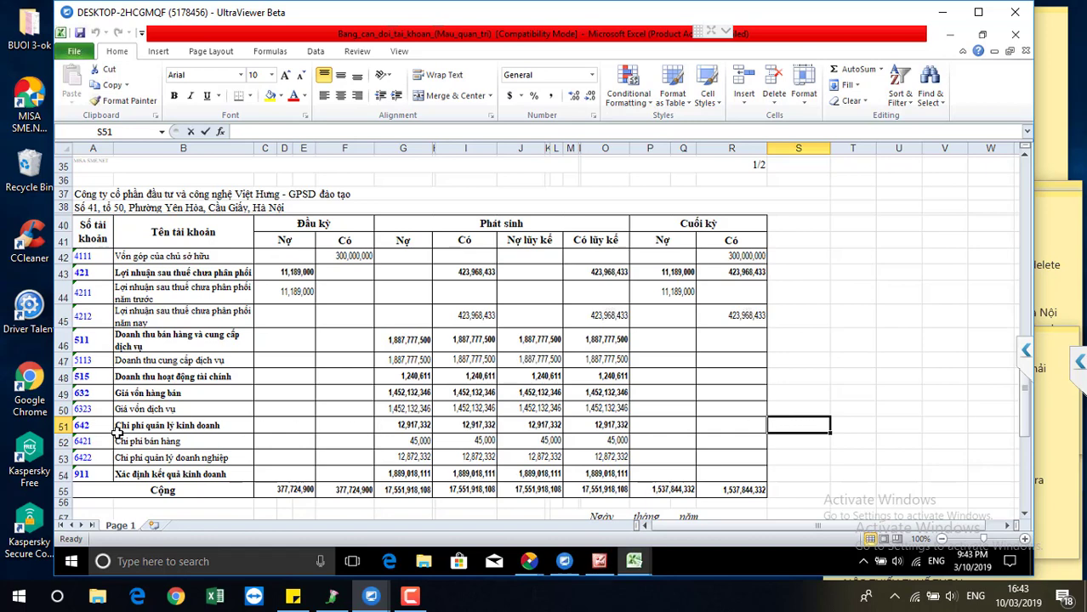
pyautogui.write('=')
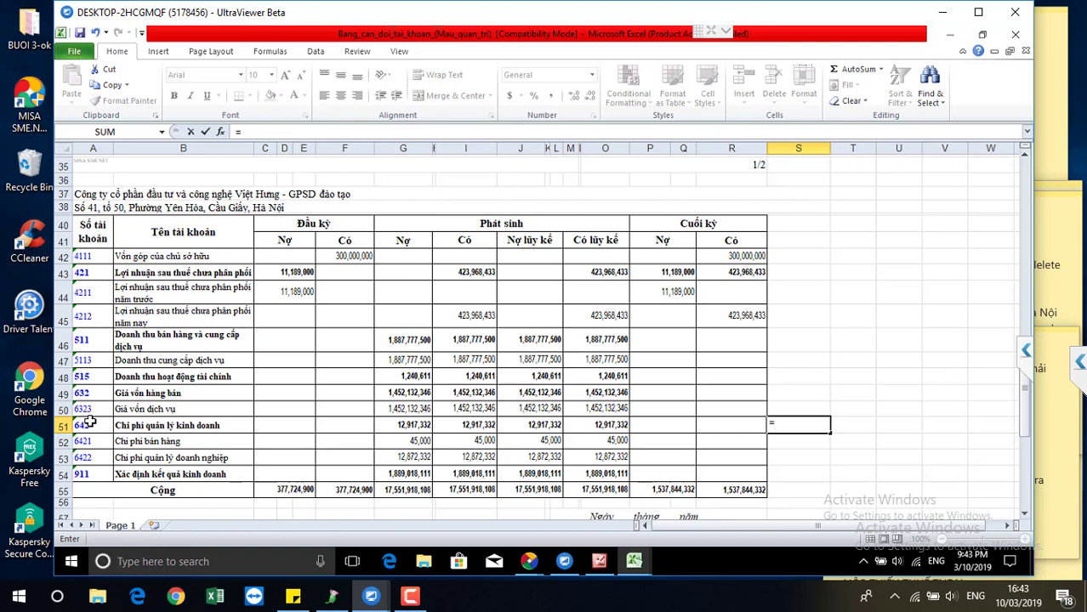
pyautogui.write('6*12')
pyautogui.press('Return')
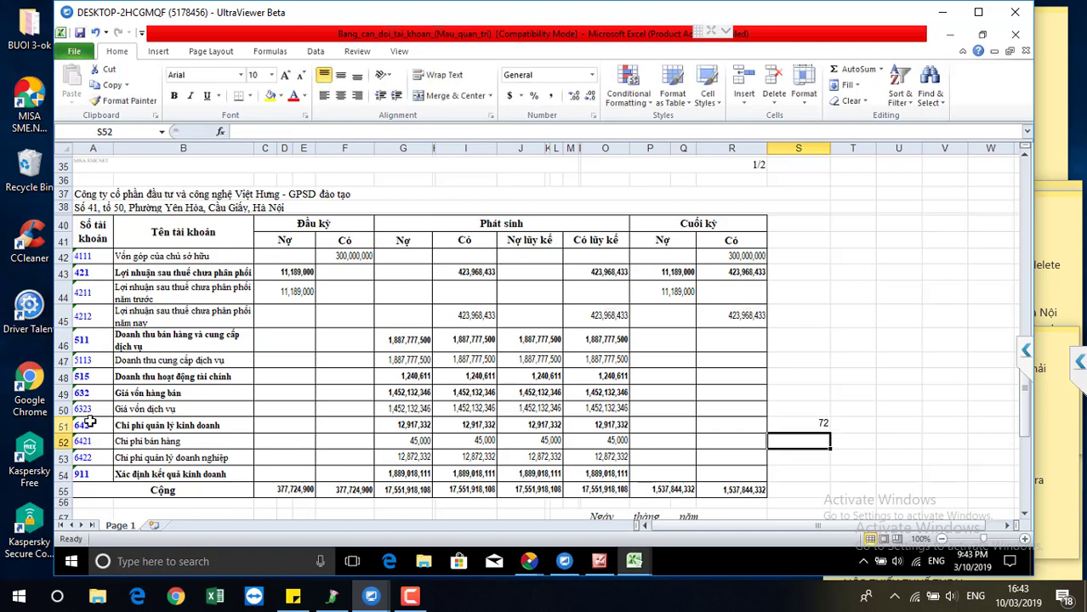
pyautogui.press('Up')
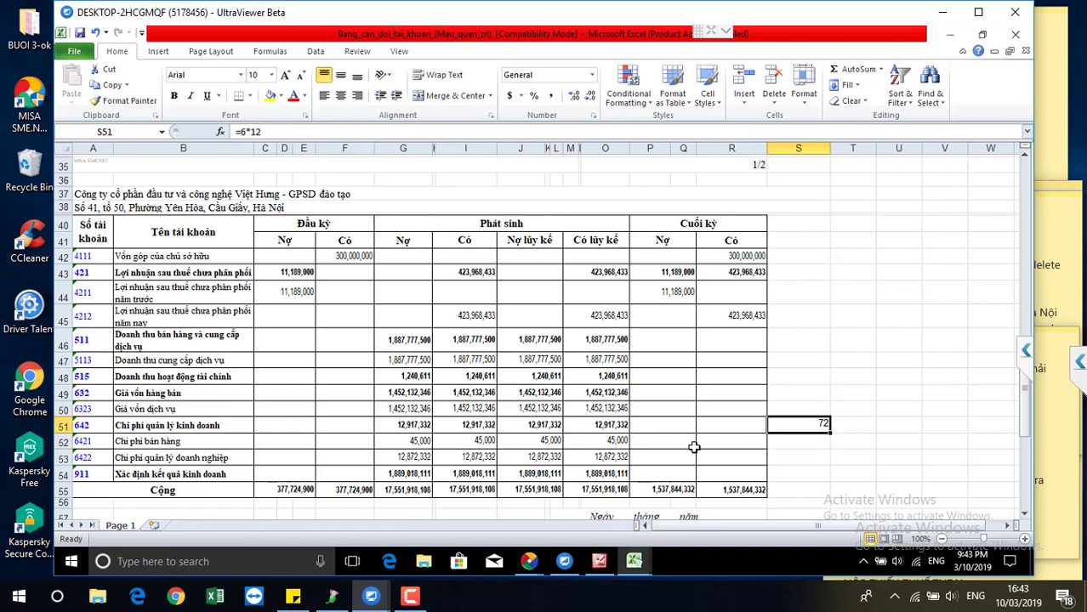
pyautogui.press('BackSpace')
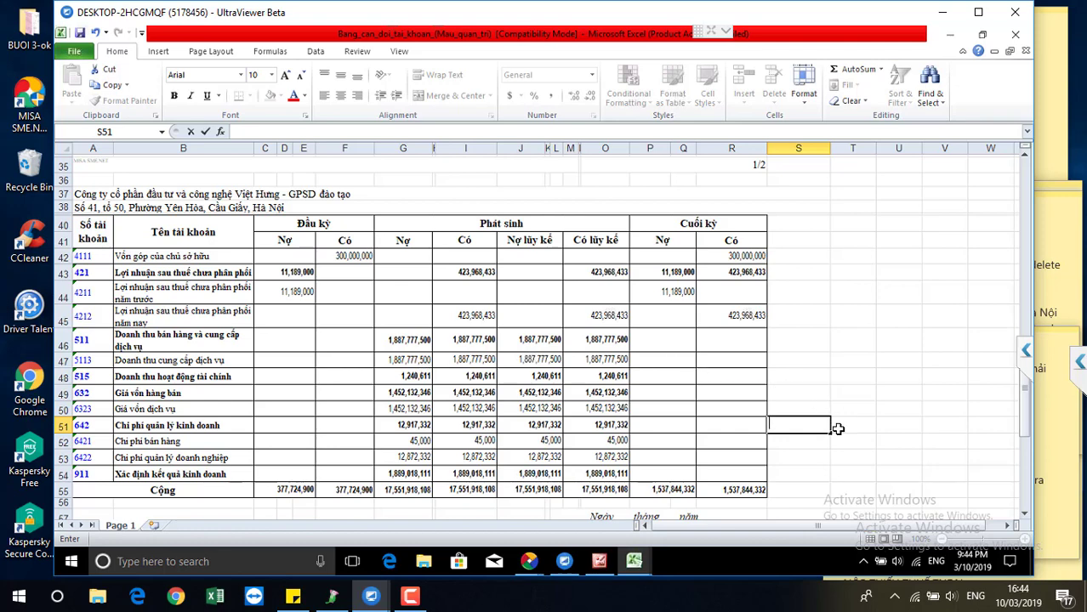
pyautogui.click(808, 443)
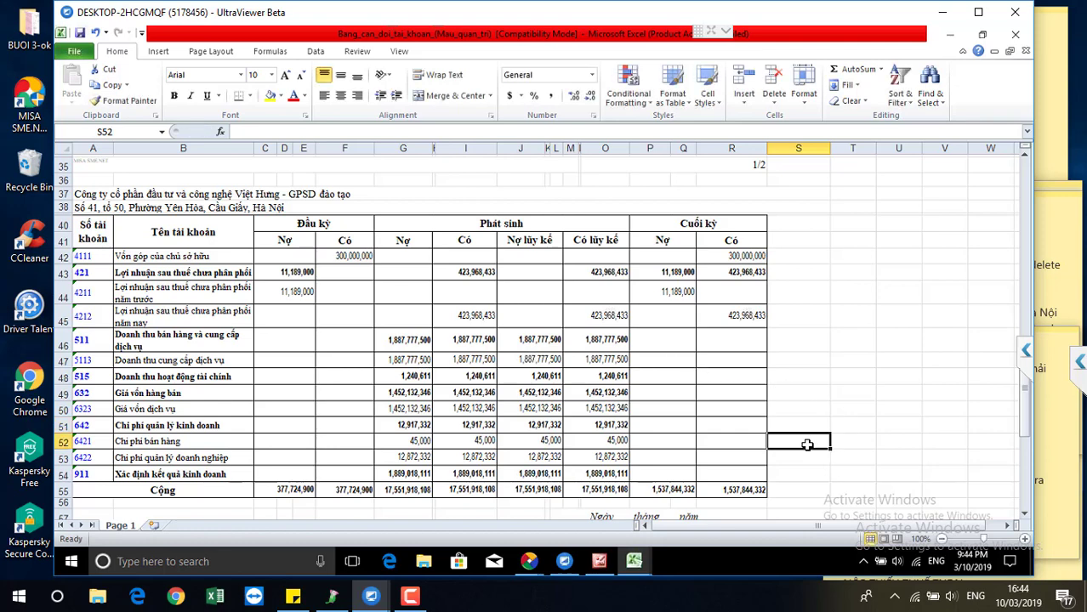
# Step: Calculate 95% of the account 511 revenue in cell S46 with the formula =G46*95%
pyautogui.click(410, 344)
pyautogui.click(791, 340)
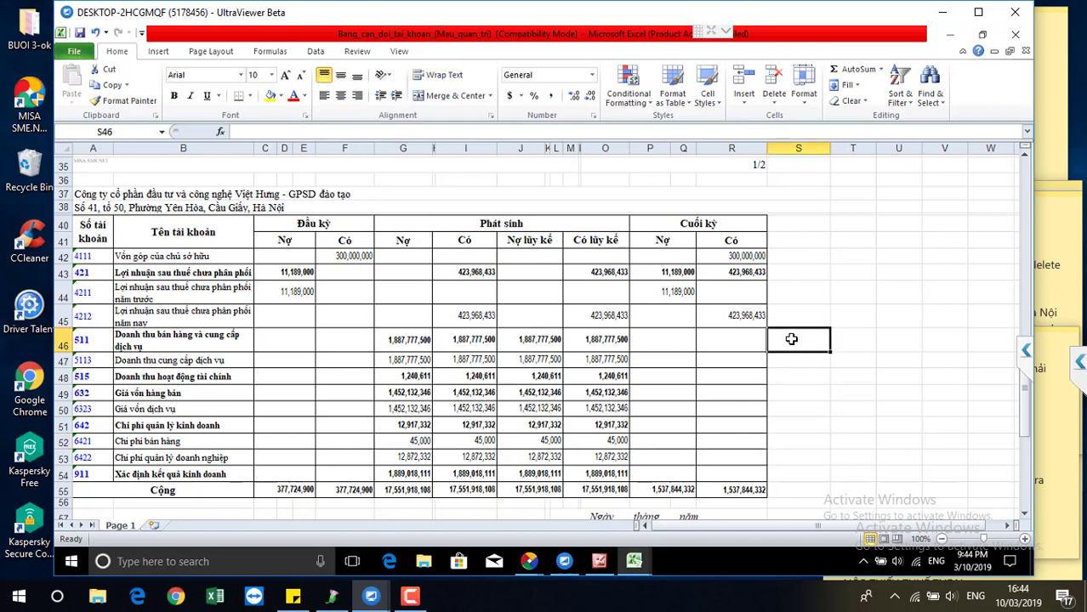
pyautogui.write('=')
pyautogui.click(389, 339)
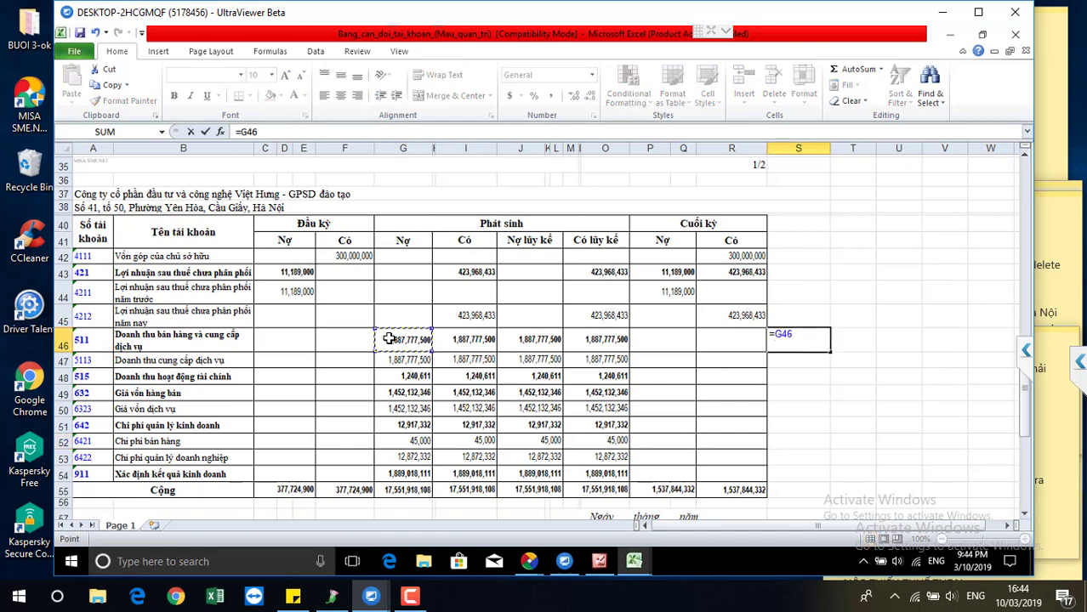
pyautogui.write('*')
pyautogui.write('0.95')
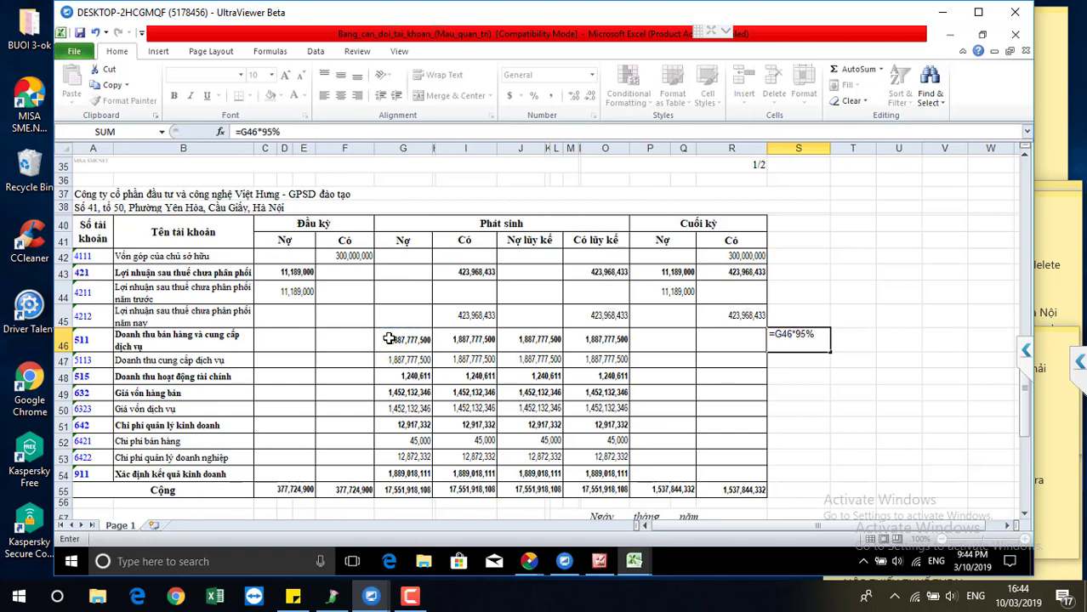
pyautogui.press('Return')
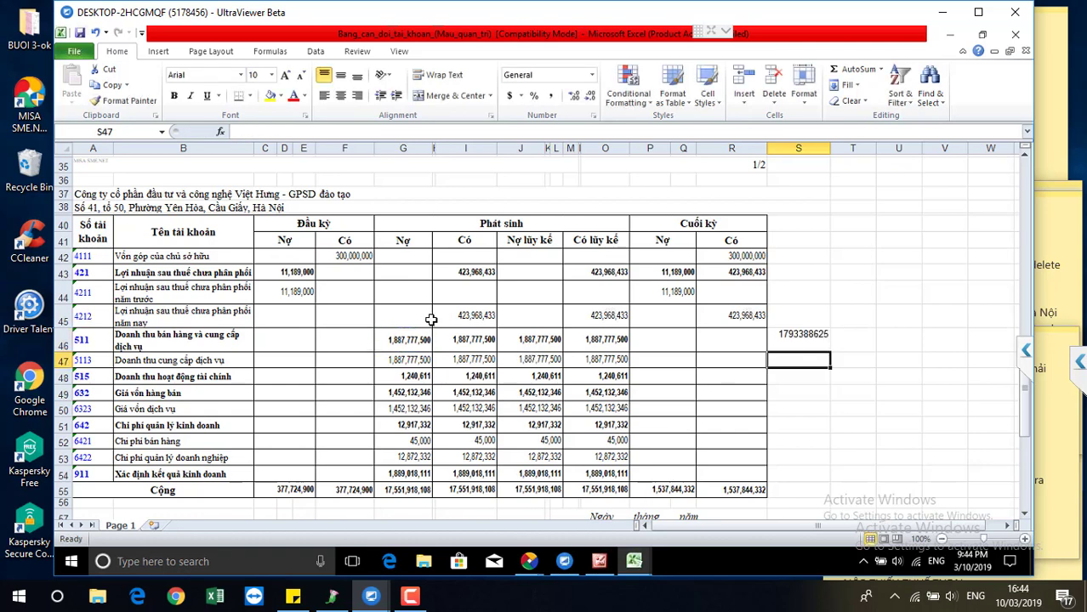
# Step: Calculate the remaining revenue in cell S47 with =G46-S46 and check both formula cells
pyautogui.write('=')
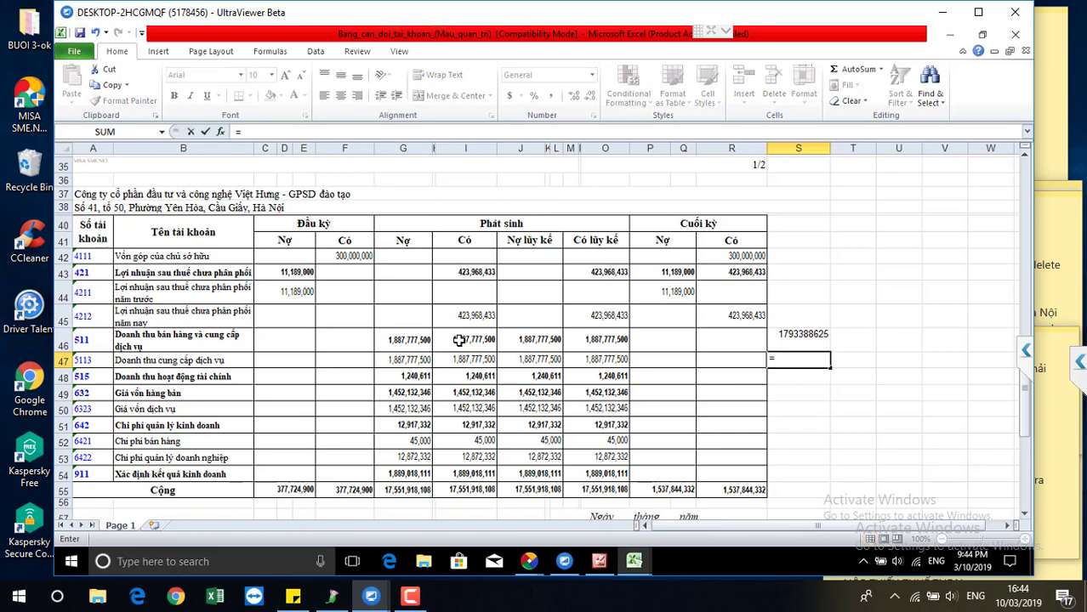
pyautogui.click(407, 342)
pyautogui.write('-')
pyautogui.click(798, 335)
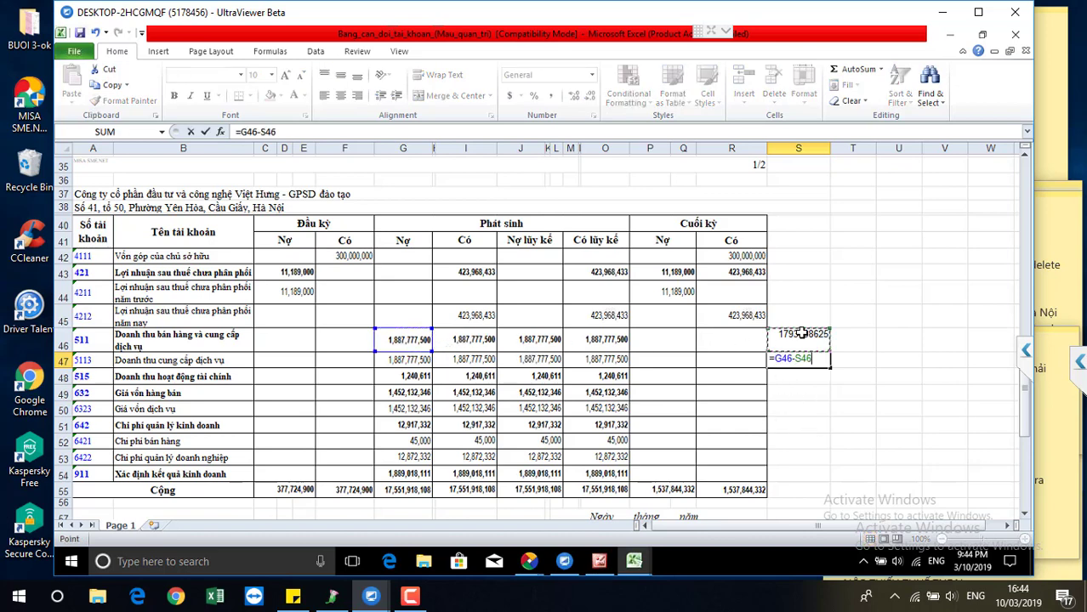
pyautogui.press('Return')
pyautogui.click(791, 359)
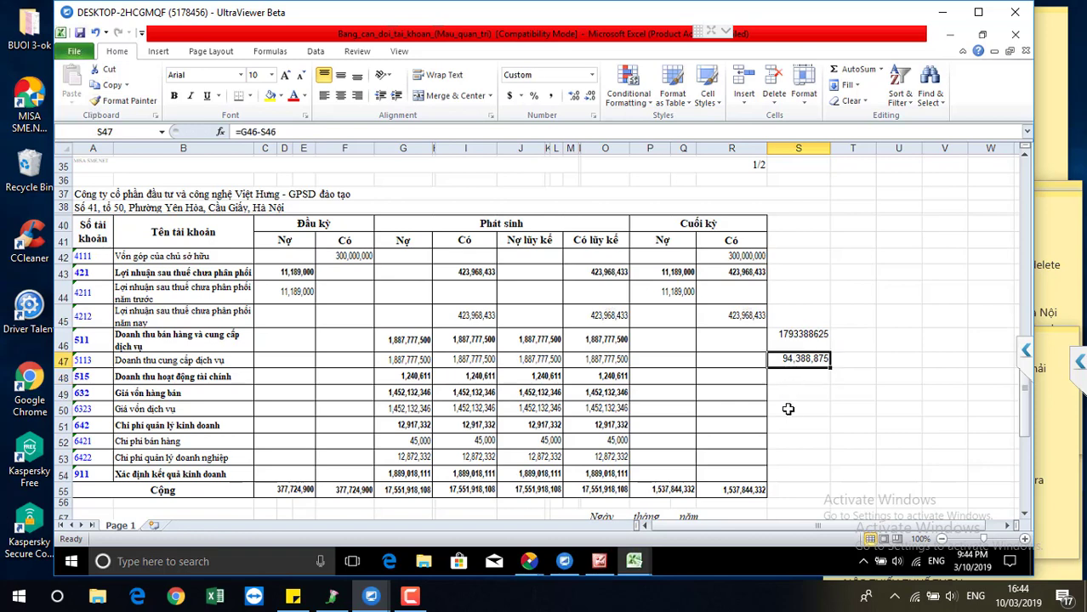
pyautogui.click(807, 334)
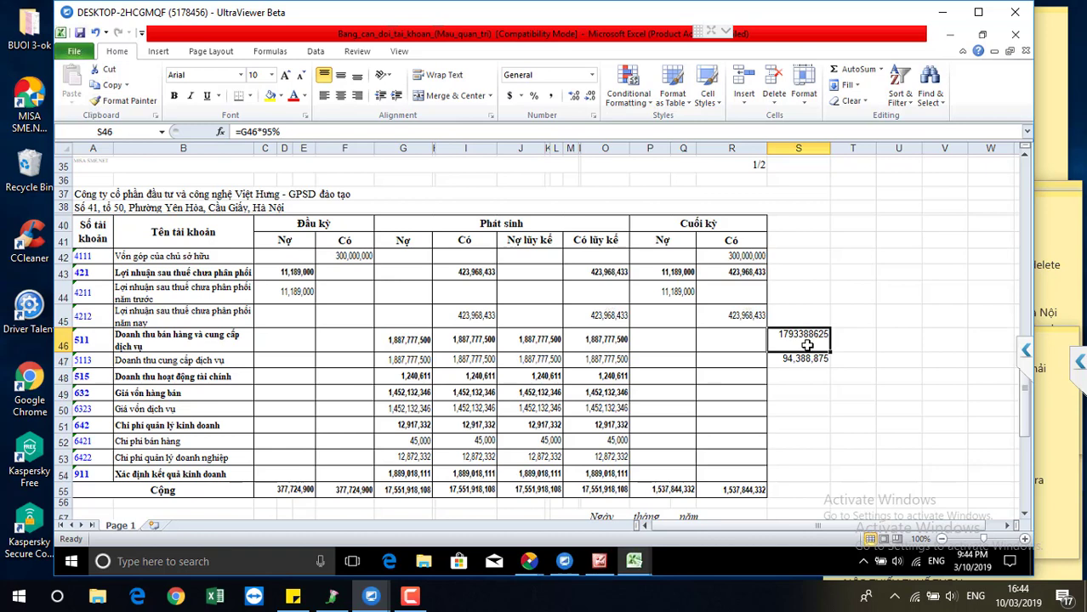
# Step: Label cells S49 and S50 with "No 642" and "No 154"
pyautogui.click(803, 393)
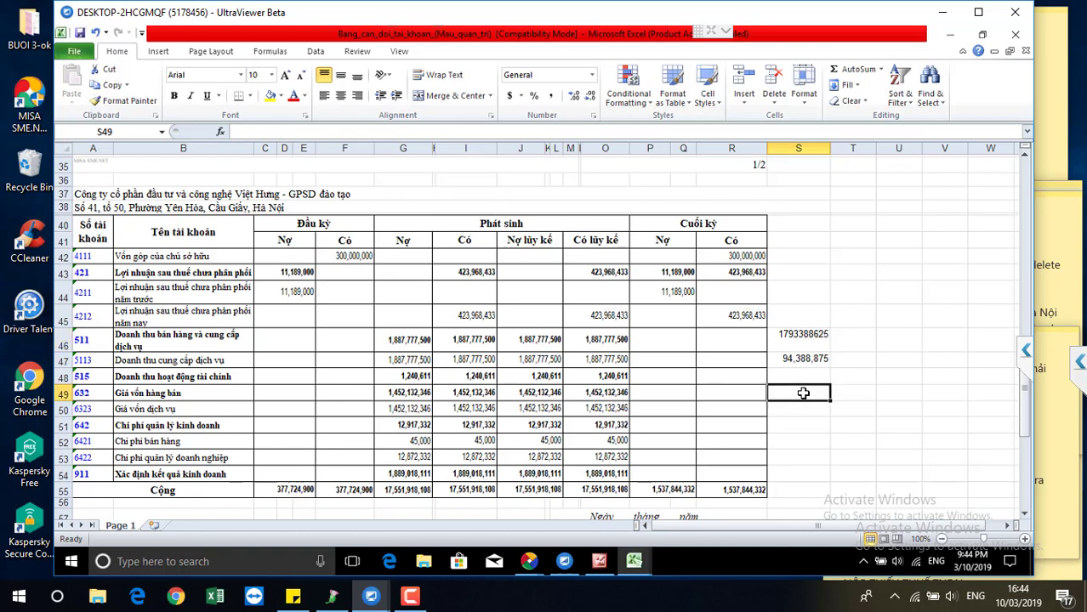
pyautogui.write('No 642')
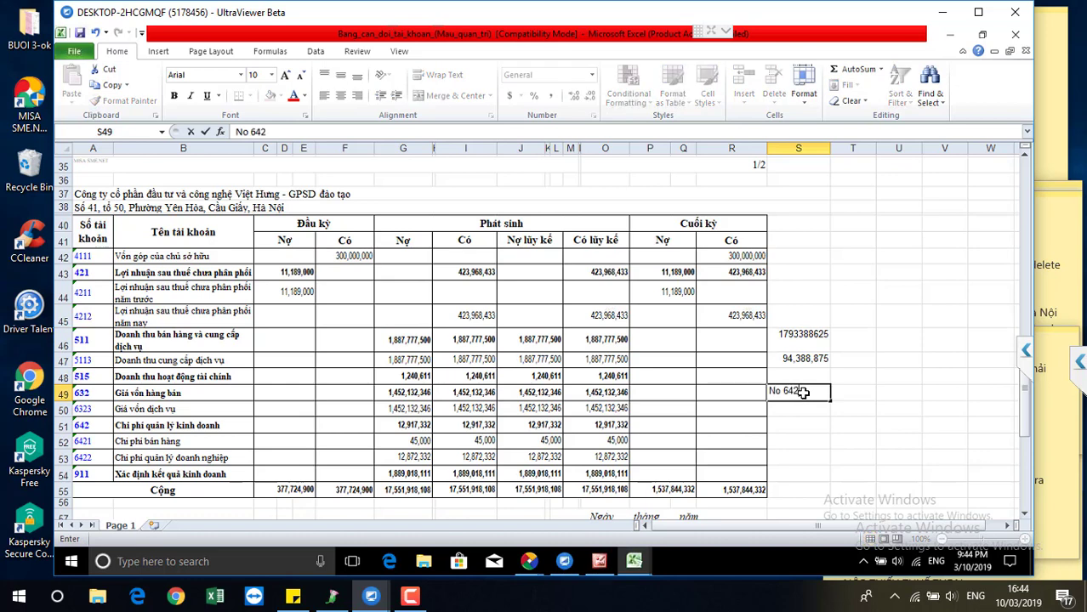
pyautogui.press('Return')
pyautogui.write('No ')
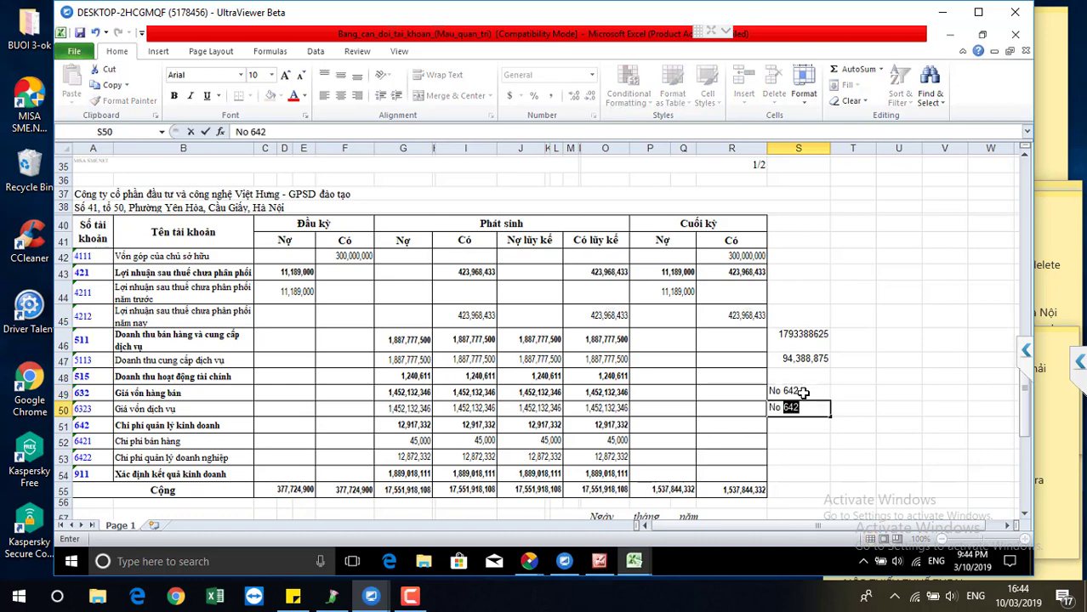
pyautogui.write('154')
pyautogui.press('Return')
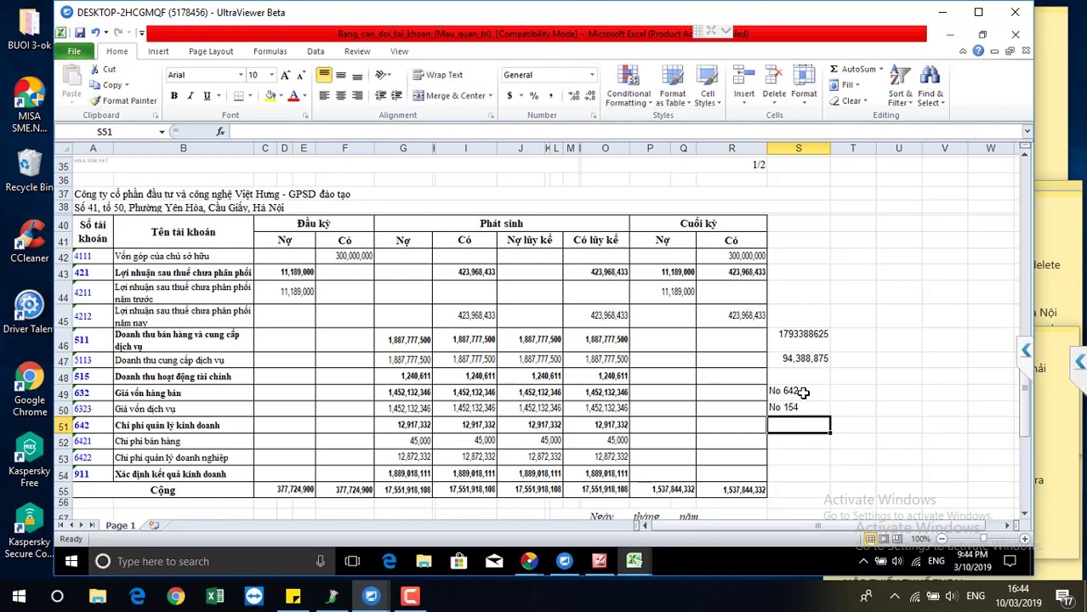
# Step: Enter 6 beside the "No 642" label and 7 beside "No 154", in cells T49 and T50
pyautogui.click(846, 397)
pyautogui.write('6')
pyautogui.press('Return')
pyautogui.press('Return')
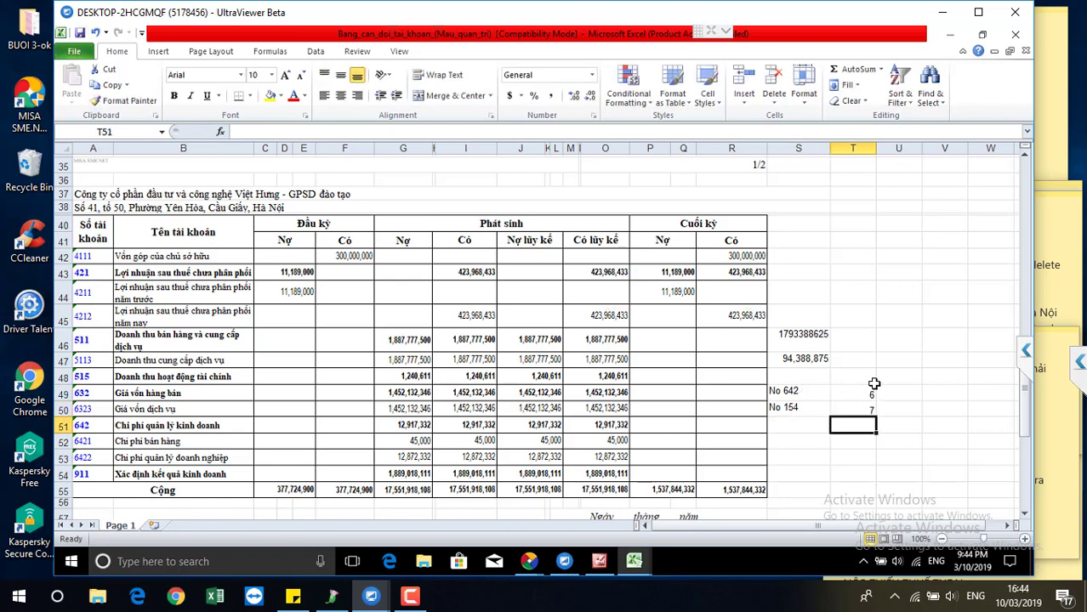
pyautogui.click(865, 408)
pyautogui.write('7')
pyautogui.click(897, 413)
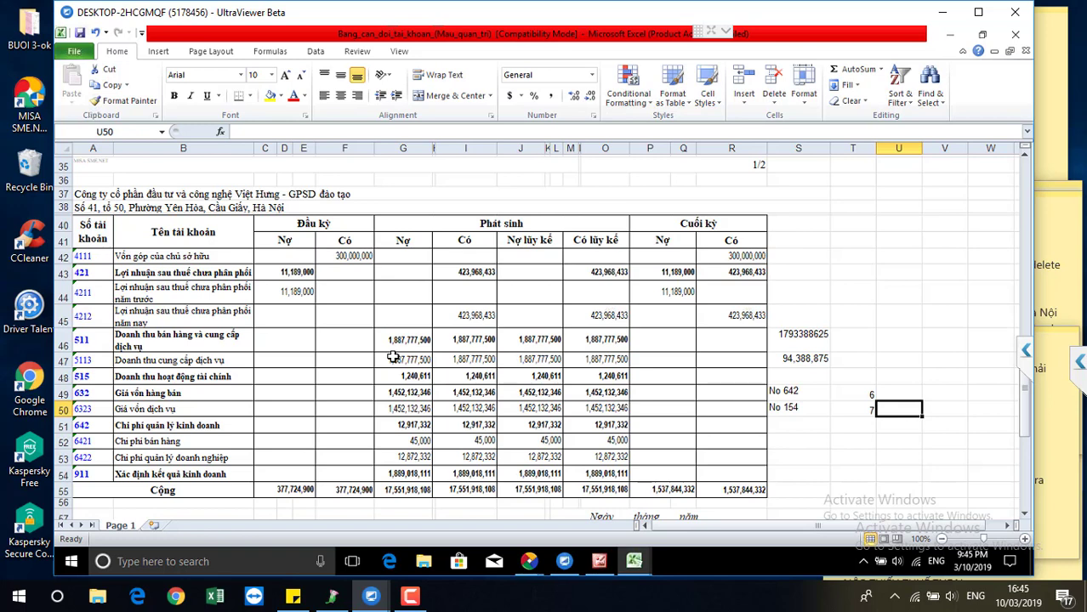
# Step: Compare the account 511 and 5113 revenue with the 95% amount and the remainder calculated beside them
pyautogui.click(393, 358)
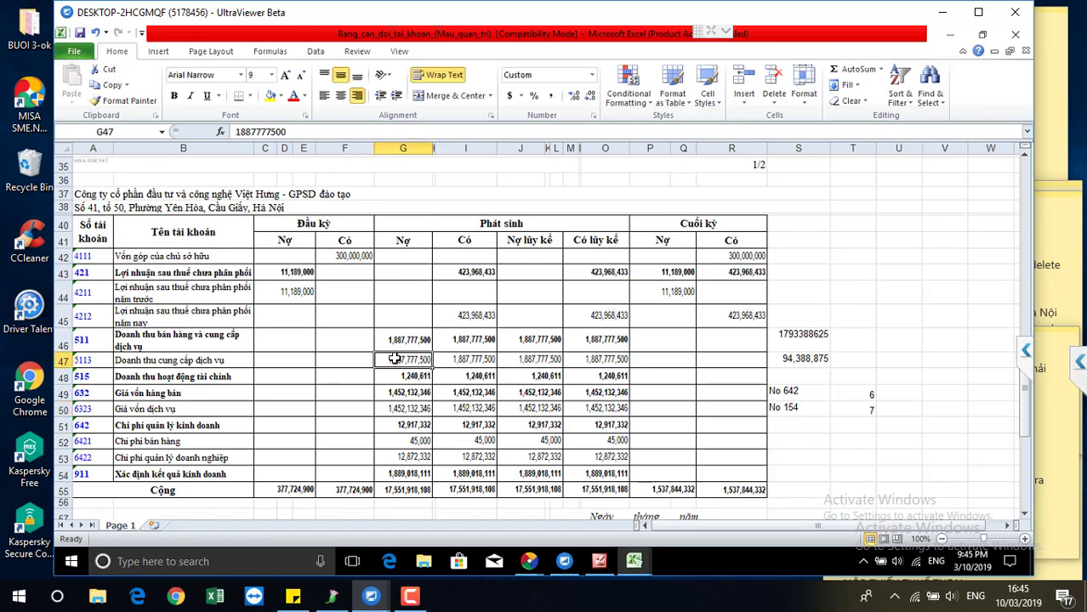
pyautogui.click(800, 358)
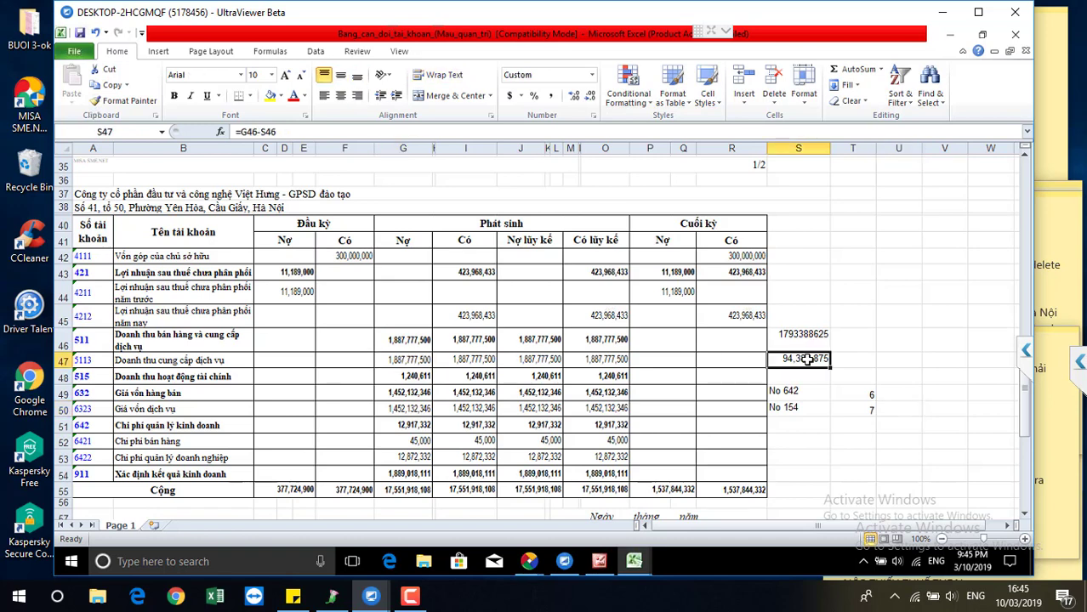
pyautogui.click(396, 342)
pyautogui.click(798, 335)
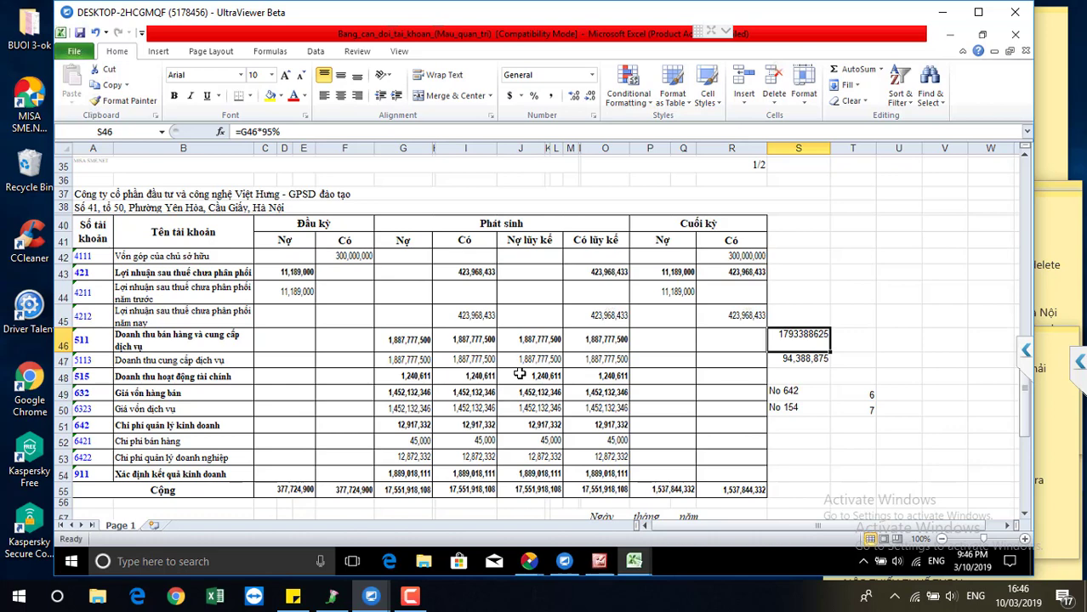
# Step: Switch back to the MISA account balance report and return to the main report list
pyautogui.click(529, 562)
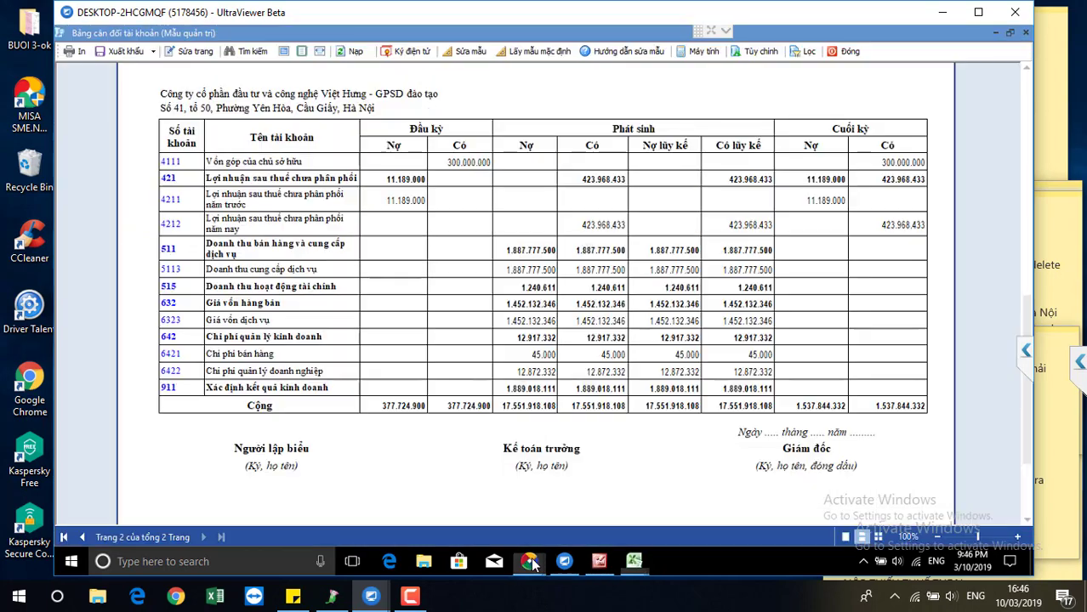
pyautogui.click(529, 562)
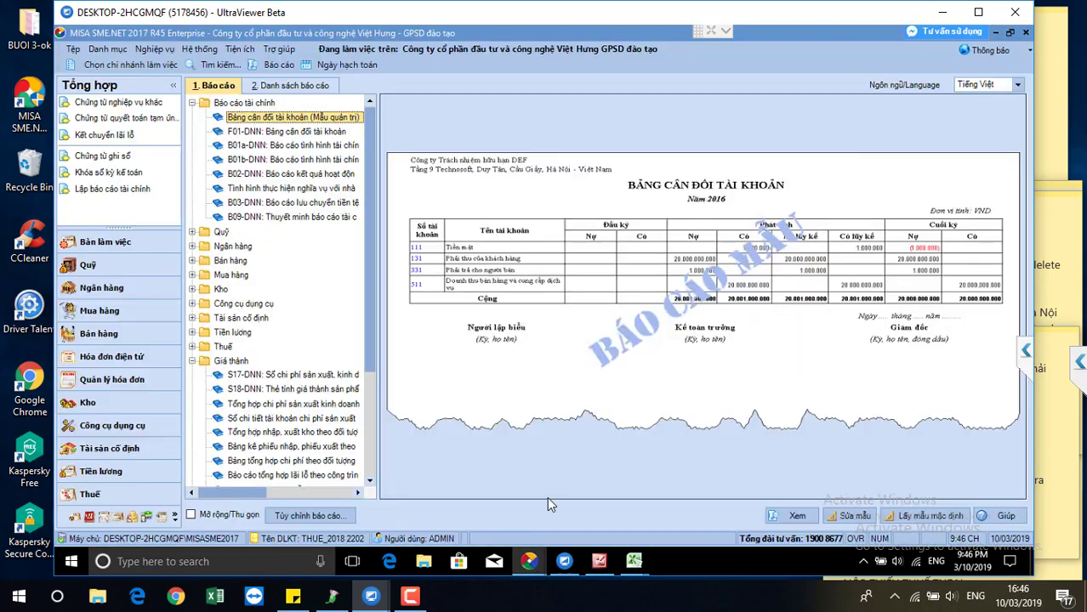
# Step: Open the LƯƠNG 2017 payroll workbook in Excel and bring up the December 2017 payroll on sheet 12.17
pyautogui.press('super+d')
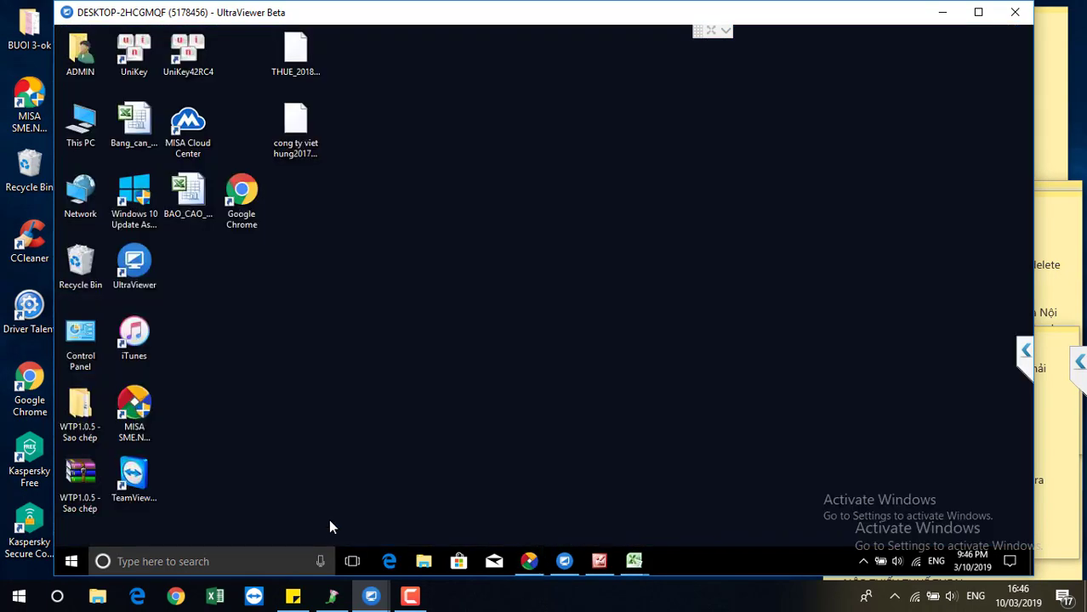
pyautogui.press('Down')
pyautogui.press('Up')
pyautogui.press('Down')
pyautogui.press('Right')
pyautogui.press('Right')
pyautogui.press('Down')
pyautogui.press('Return')
pyautogui.hotkey('ctrl', 'Tab')
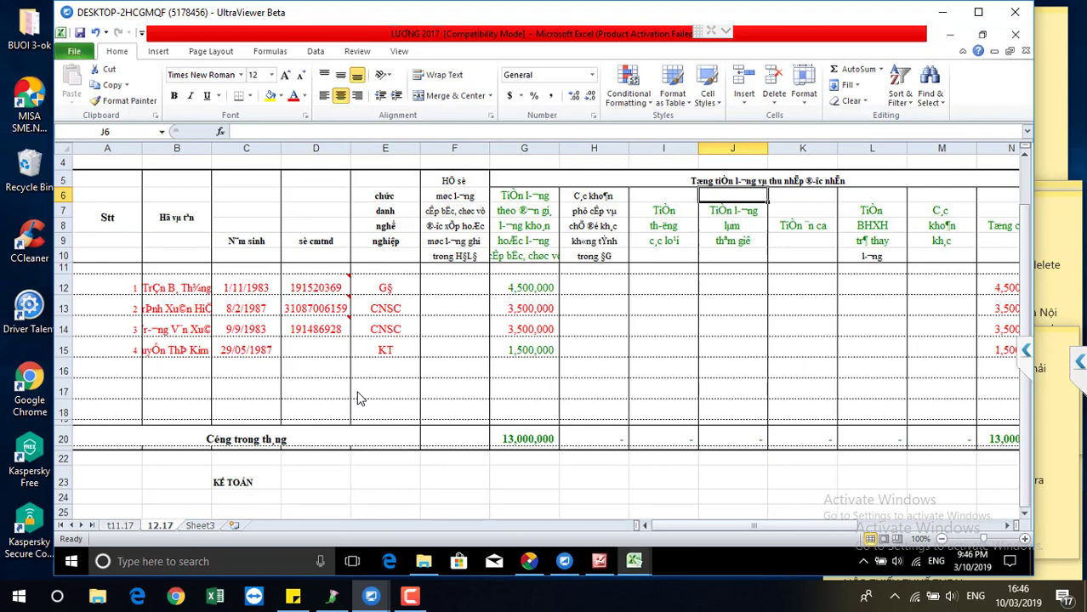
pyautogui.click(491, 352)
pyautogui.scroll(1, 495, 353)
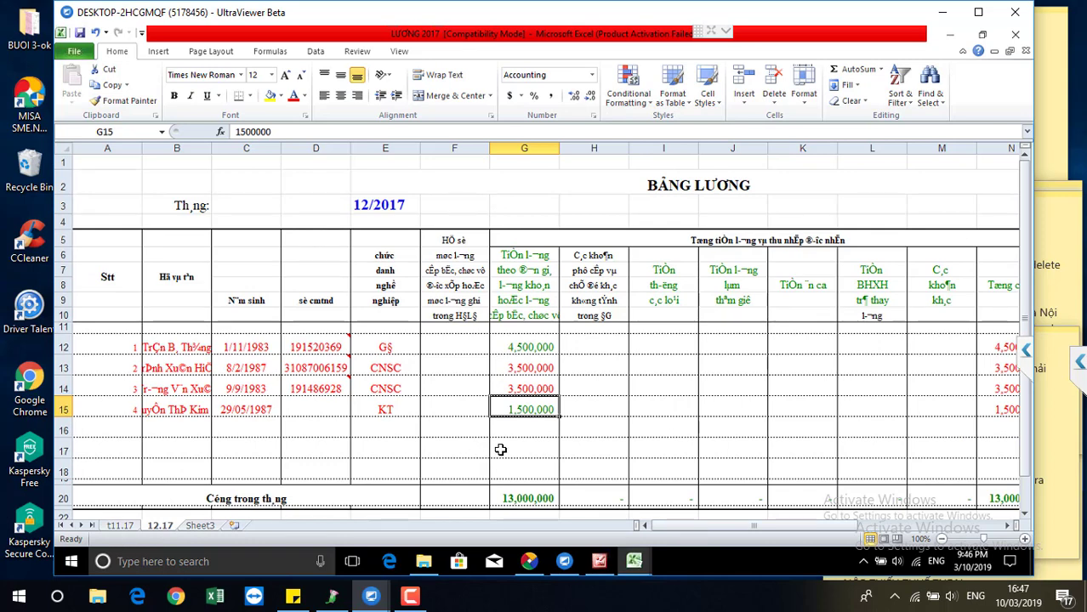
# Step: Duplicate sheet 12.17 within the payroll workbook, placing the copy between 12.17 and Sheet3
pyautogui.moveTo(160, 525); pyautogui.dragTo(200, 528)
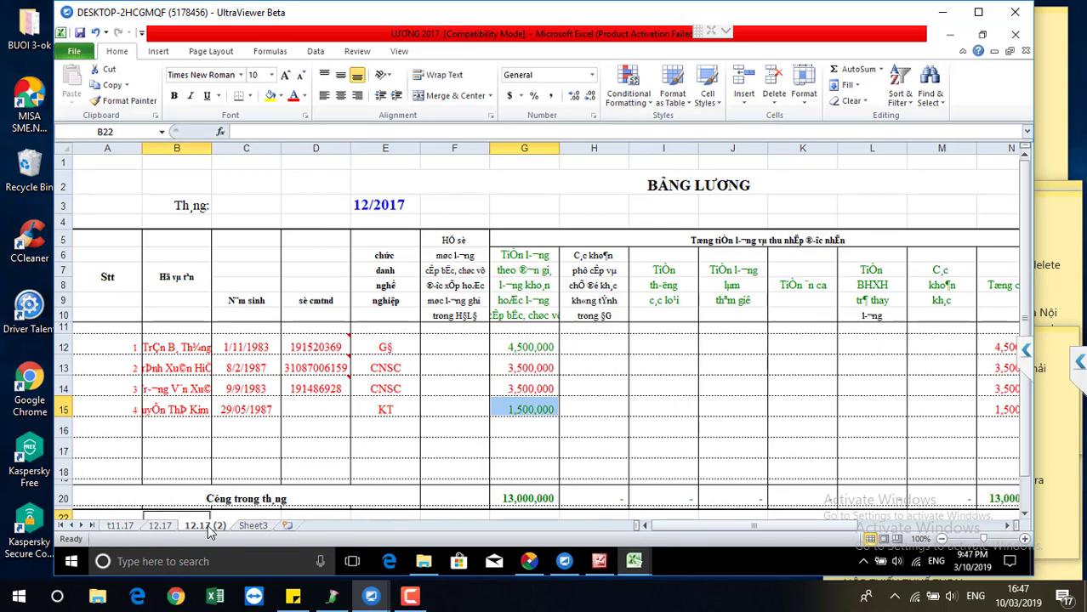
pyautogui.rightClick(211, 539)
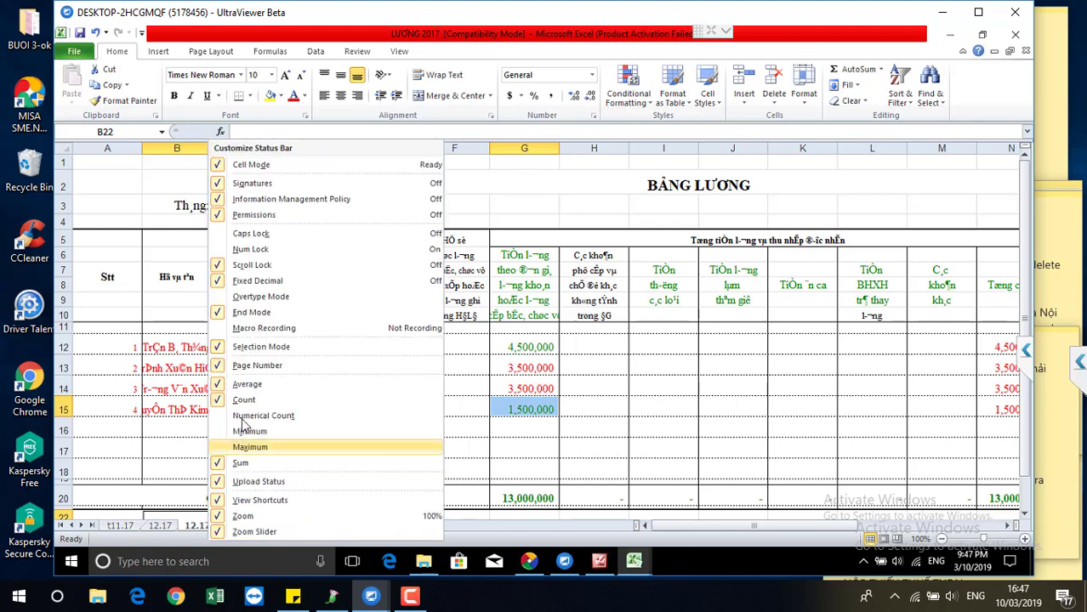
pyautogui.click(615, 381)
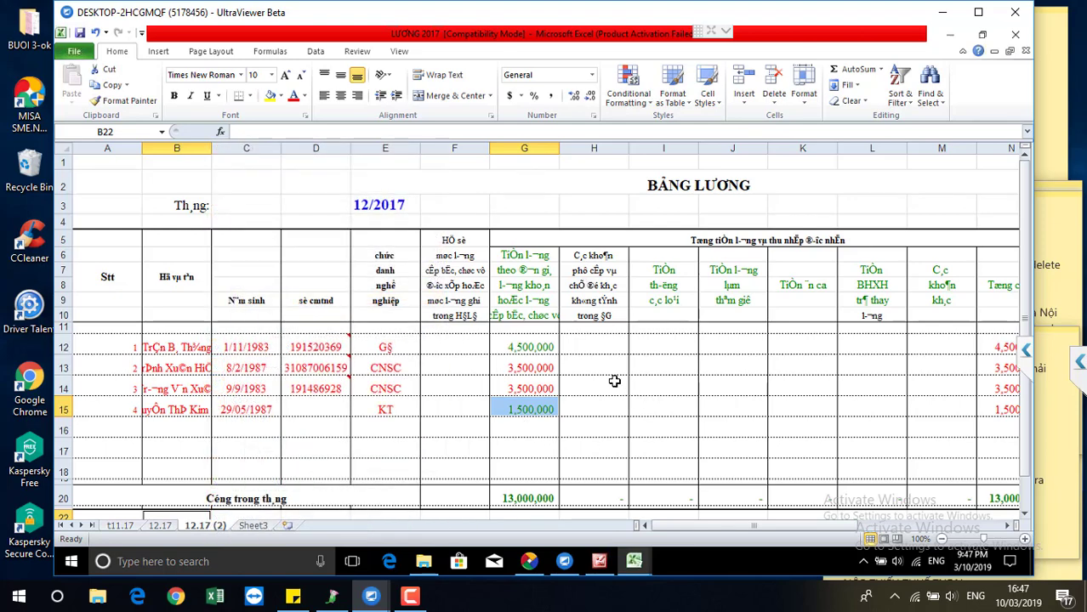
pyautogui.click(614, 381)
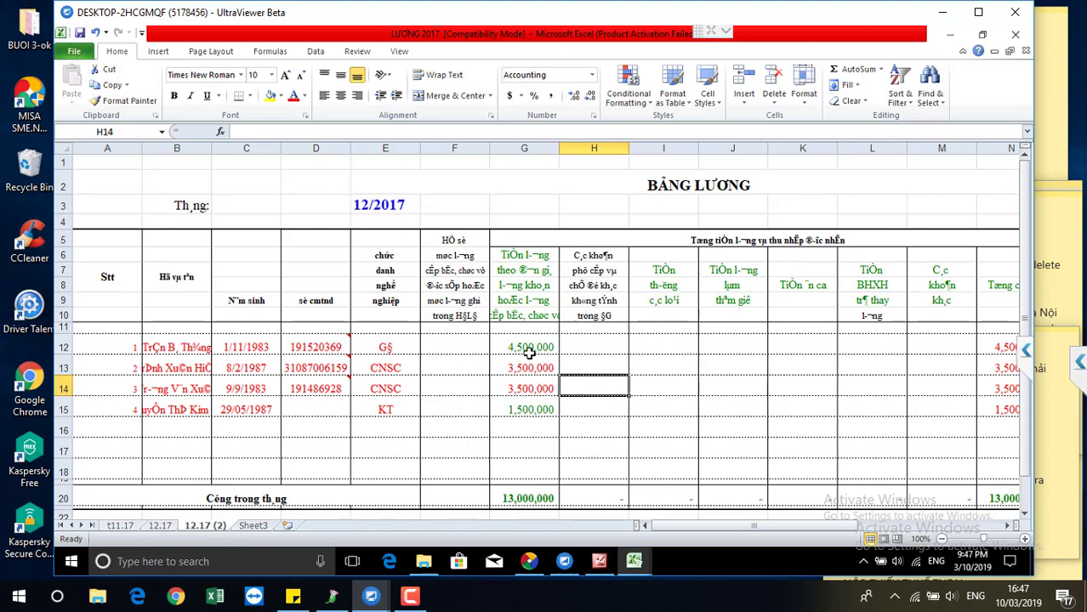
# Step: Insert a row above the first employee on the copied payroll sheet and enter "QQLUY" in B12
pyautogui.click(62, 347)
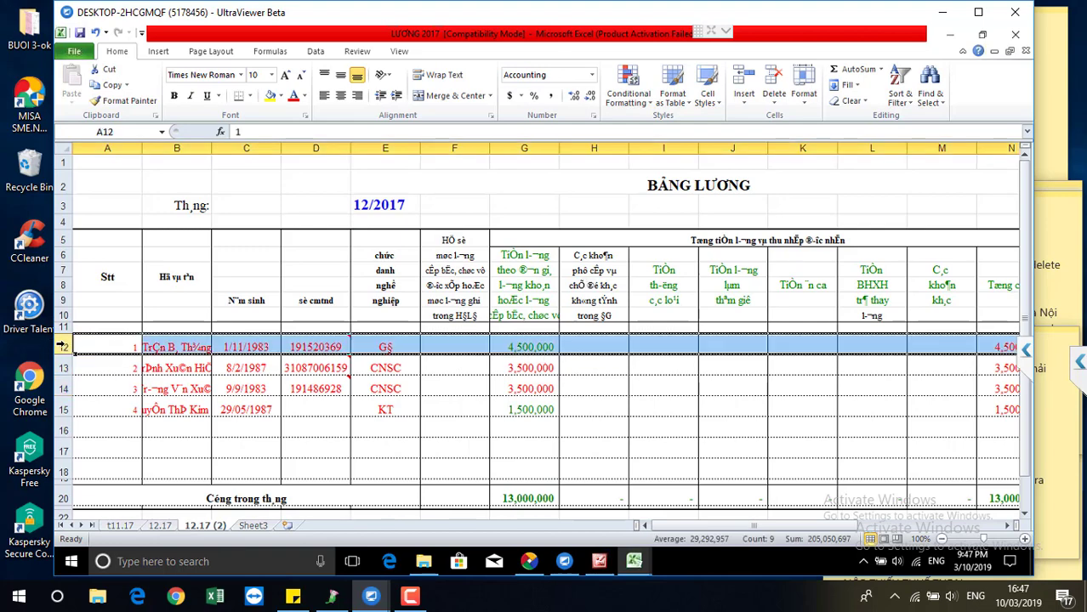
pyautogui.rightClick(62, 347)
pyautogui.click(115, 437)
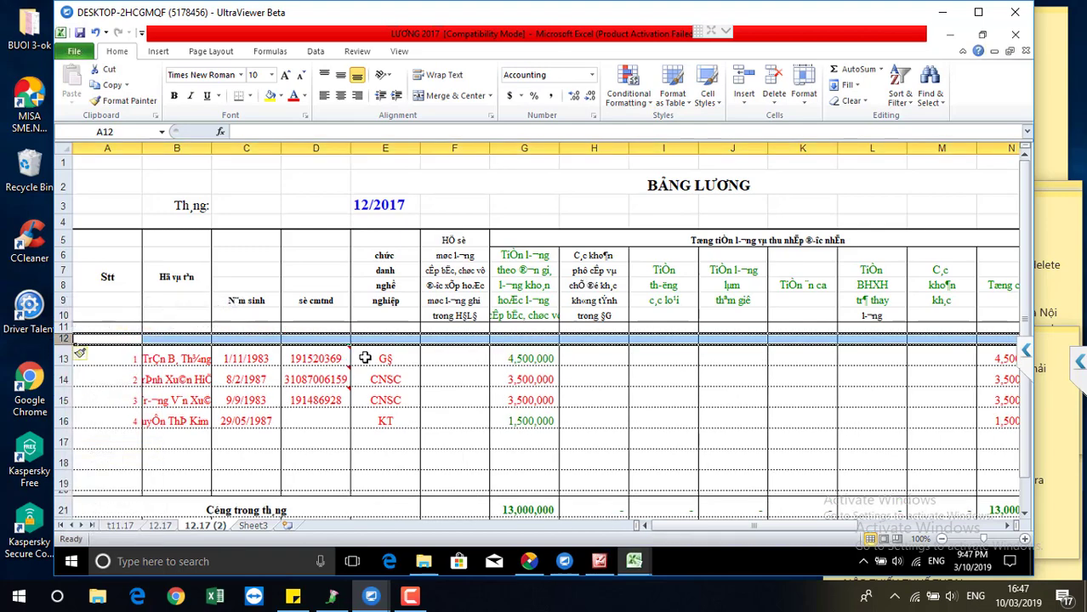
pyautogui.click(194, 339)
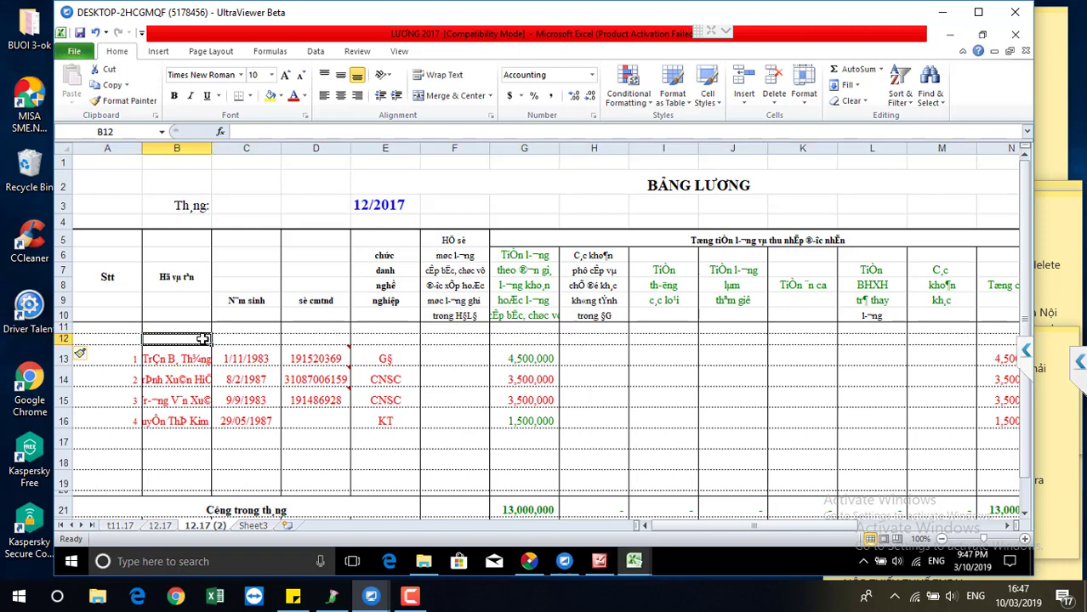
pyautogui.write('QQLUY')
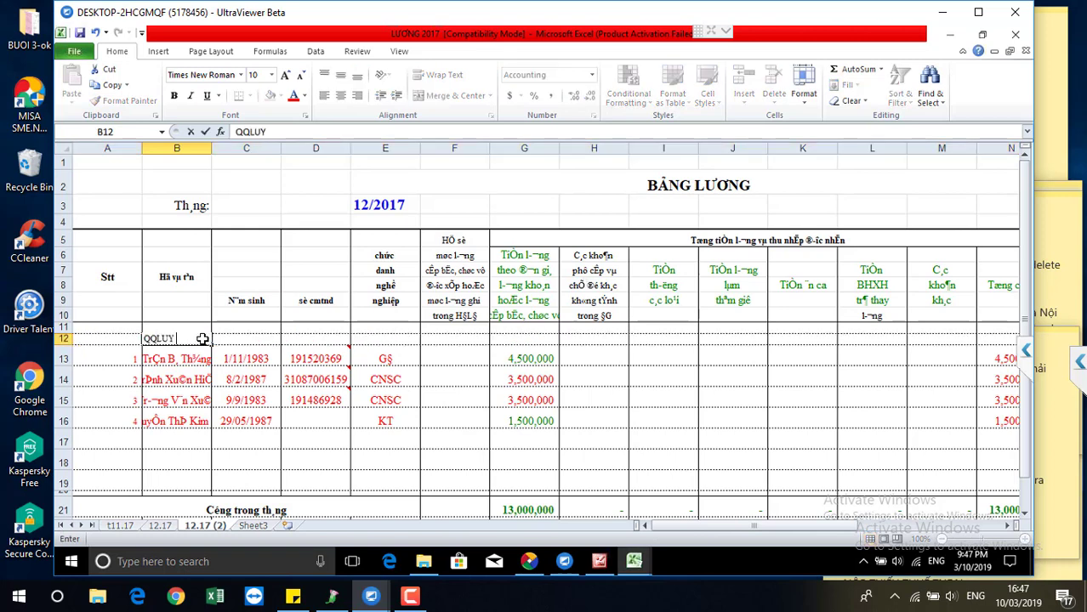
pyautogui.press('Return')
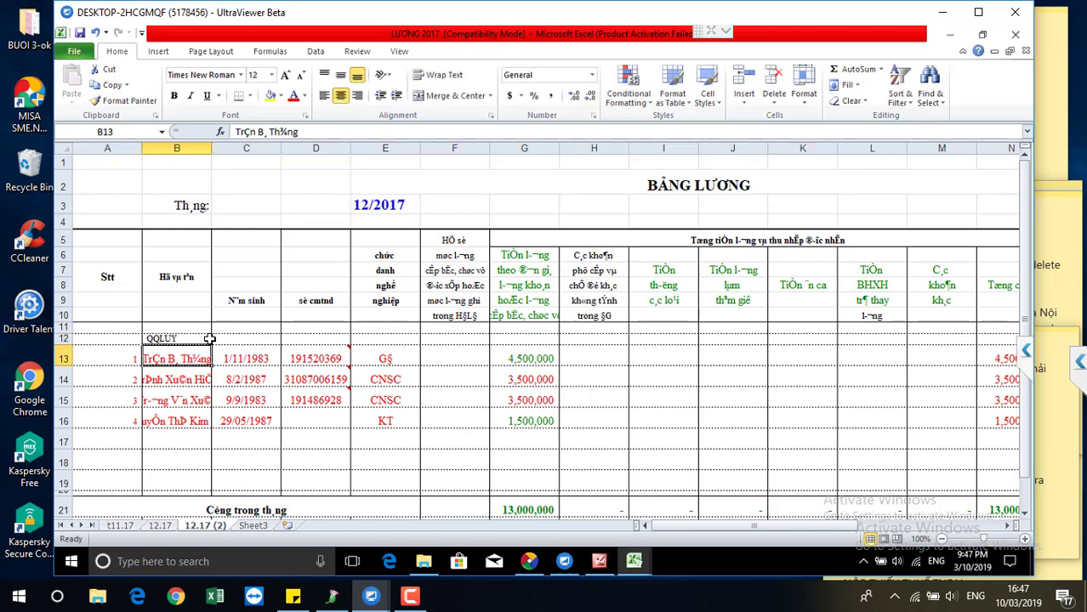
pyautogui.click(63, 400)
pyautogui.rightClick(63, 400)
pyautogui.press('Escape')
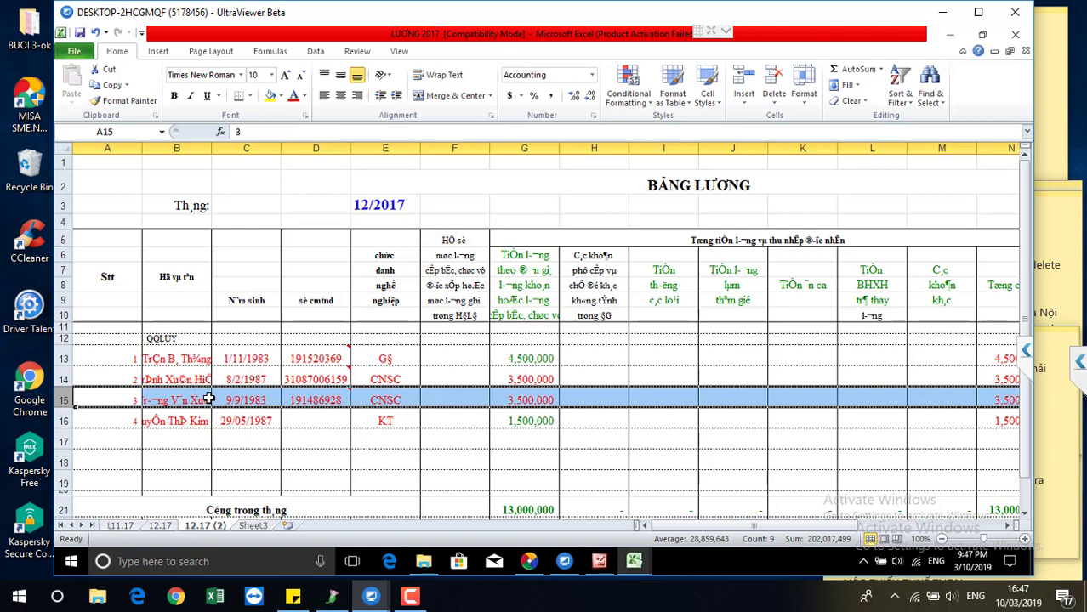
pyautogui.click(62, 380)
pyautogui.rightClick(63, 400)
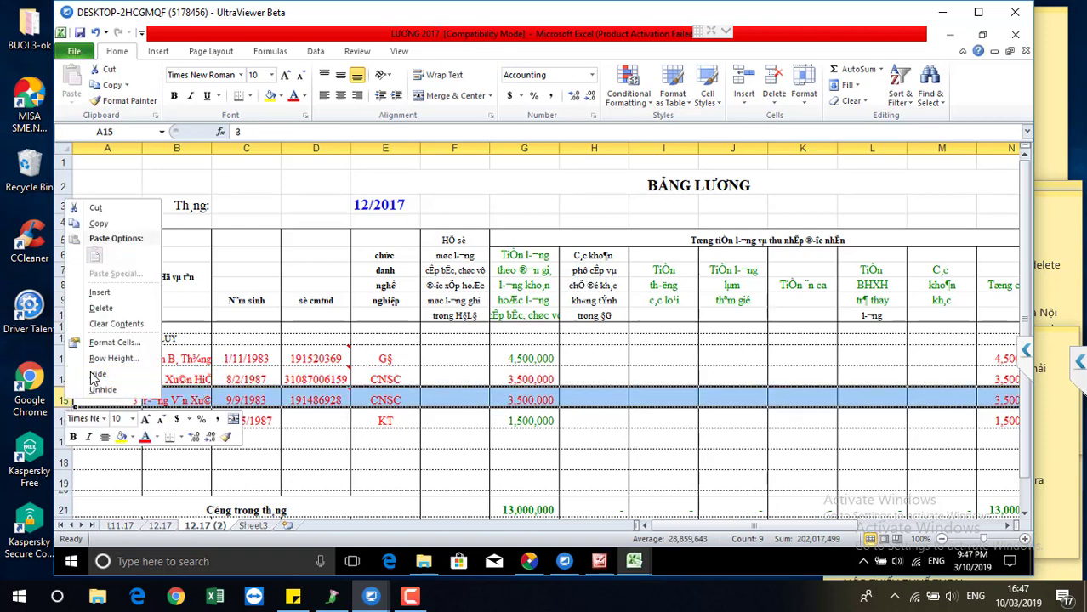
pyautogui.click(90, 388)
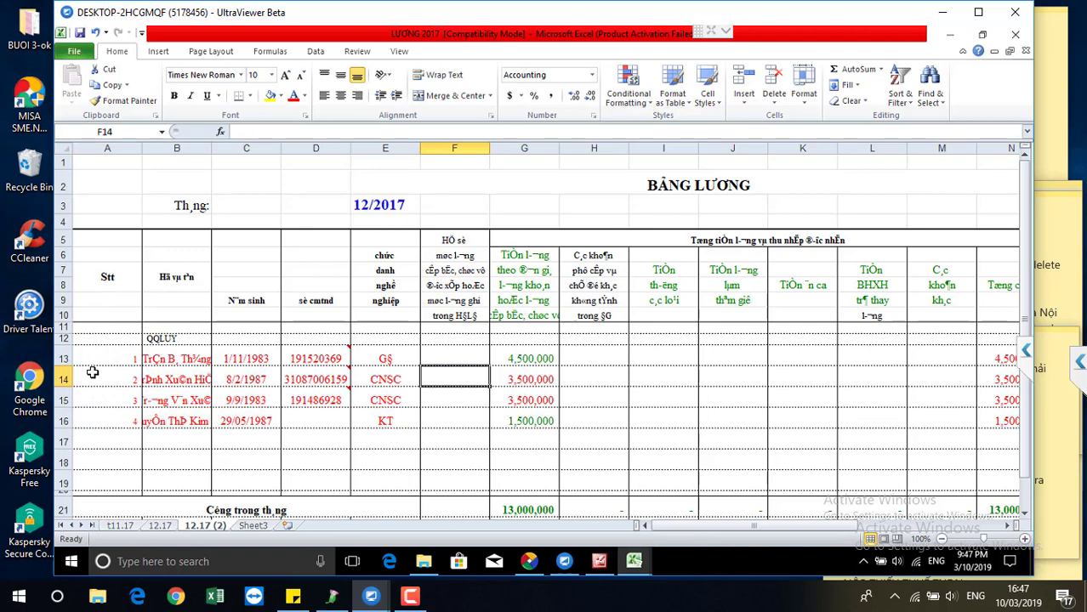
# Step: Insert a row between the second and third employees and enter the group label "sưa CSHUAW" in B15
pyautogui.click(61, 400)
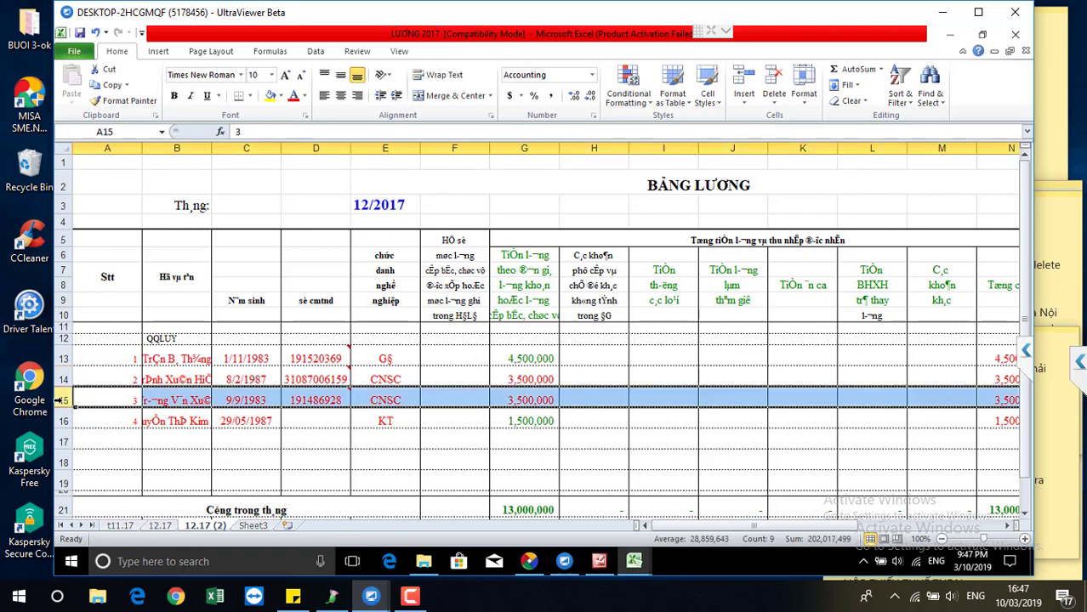
pyautogui.rightClick(63, 400)
pyautogui.click(100, 294)
pyautogui.click(181, 398)
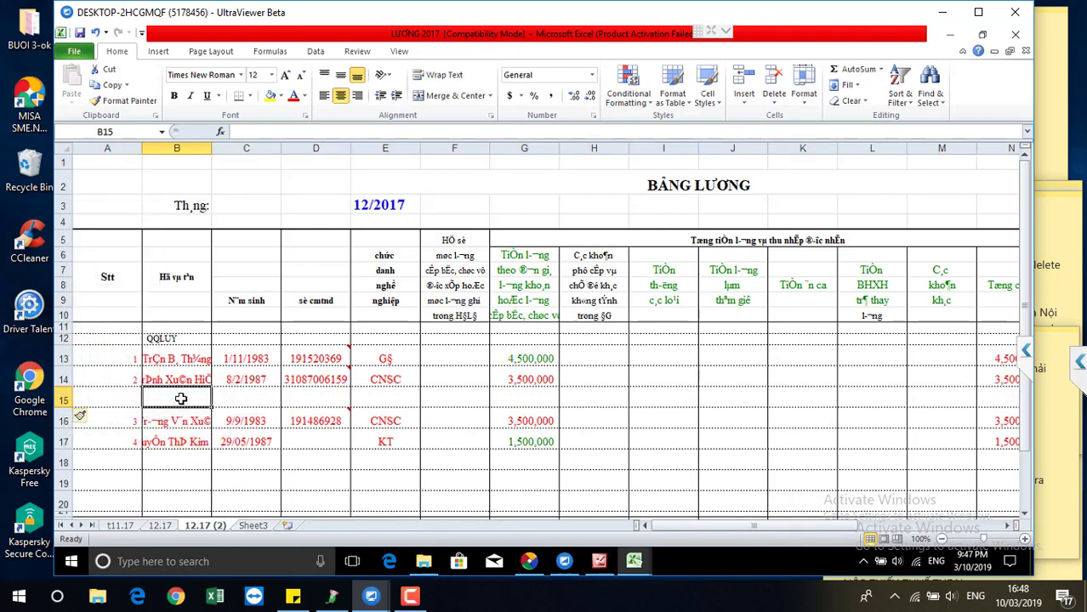
pyautogui.write('sưa CSHUAW')
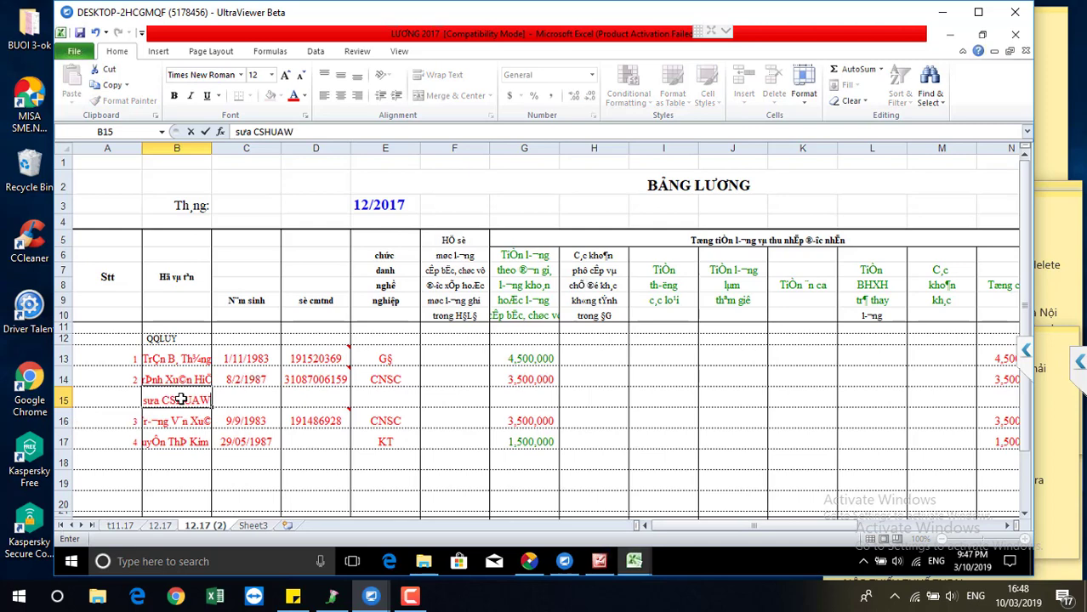
pyautogui.press('Return')
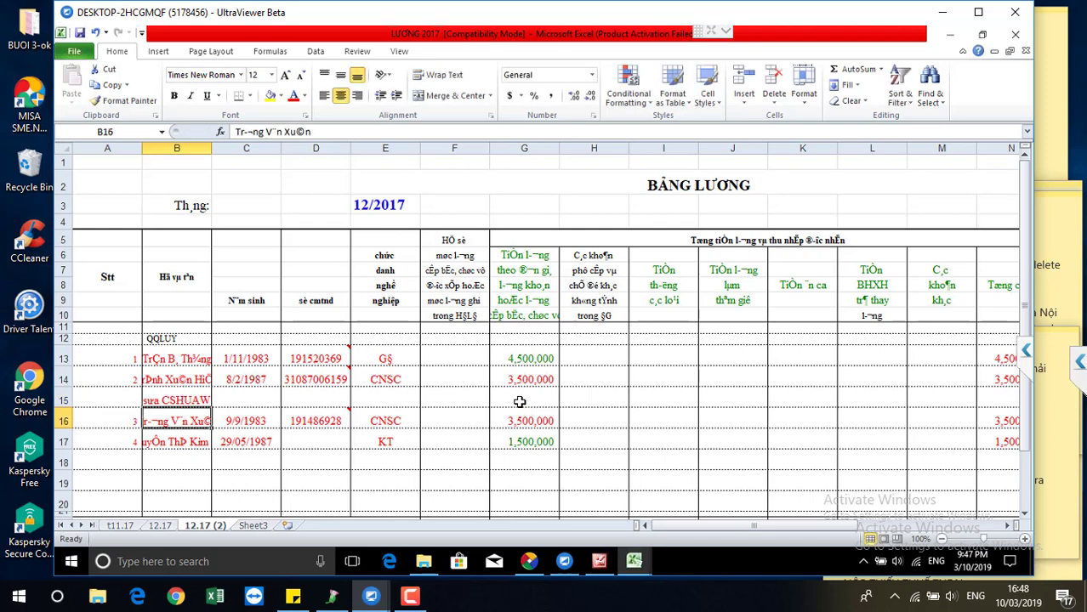
pyautogui.click(538, 358)
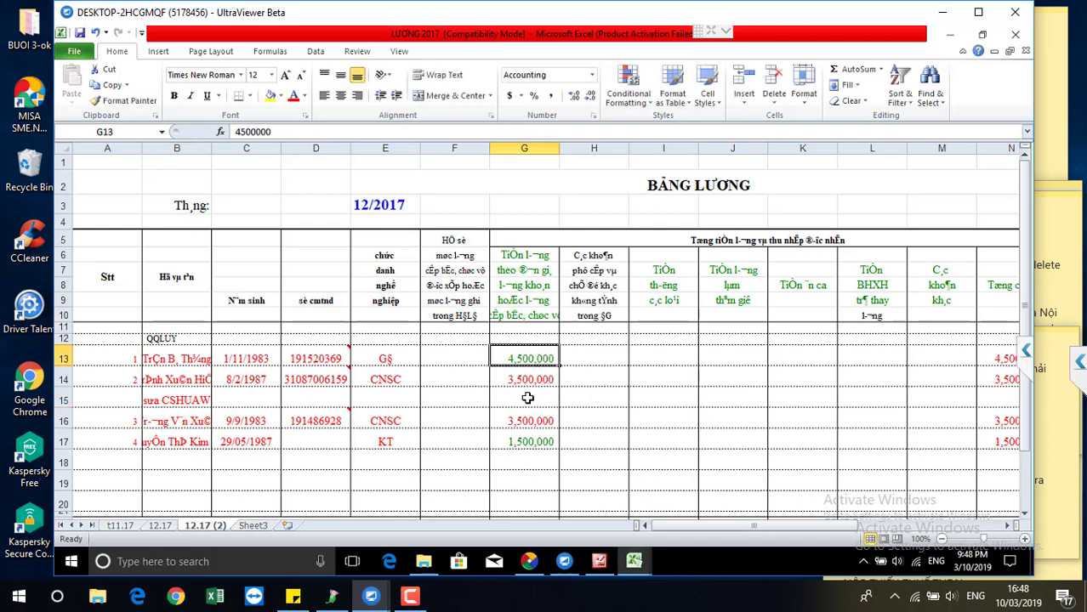
pyautogui.click(527, 398)
pyautogui.write('=')
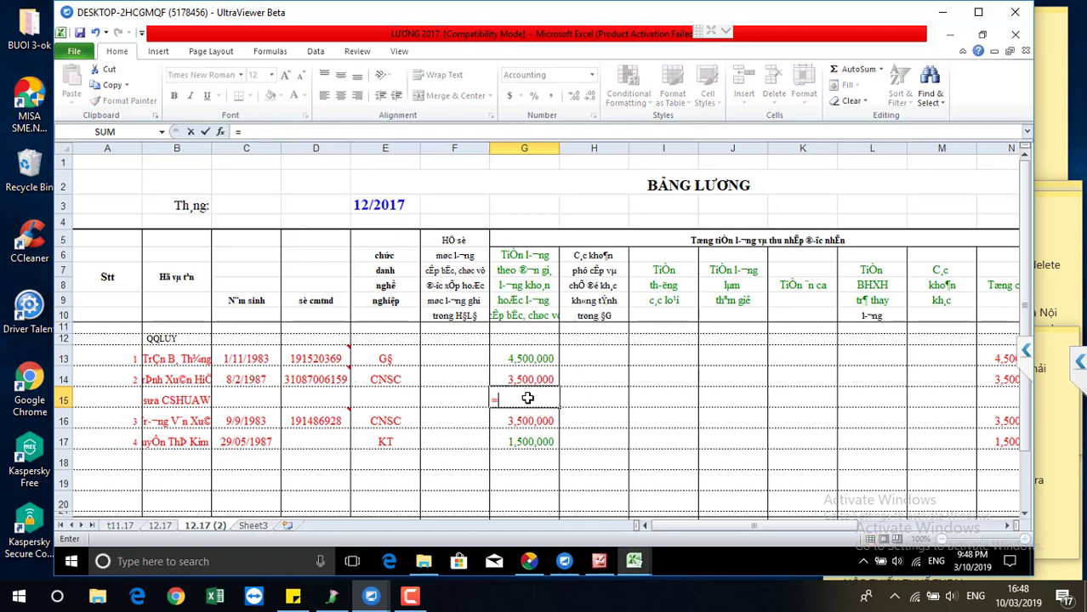
pyautogui.click(534, 358)
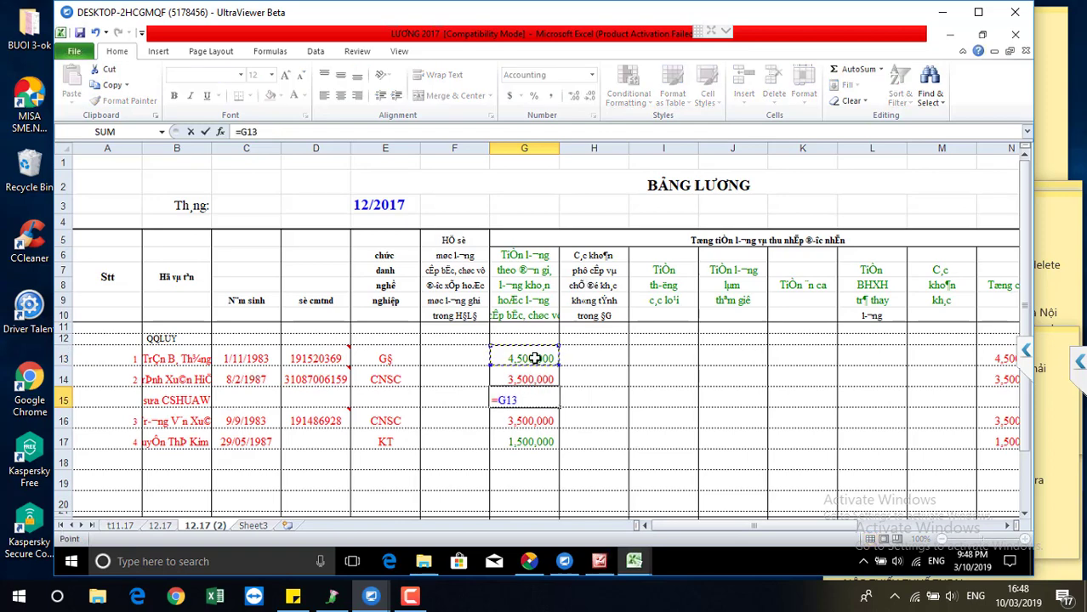
pyautogui.write('+')
pyautogui.press('Escape')
pyautogui.click(534, 363)
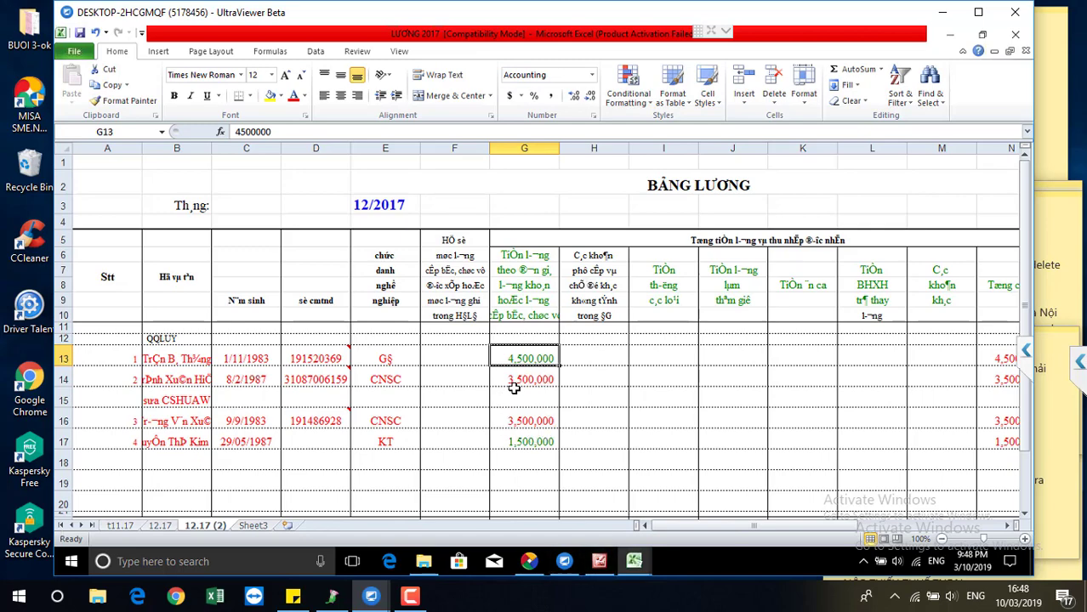
# Step: Switch to MISA, close the account balance report, and start a new Chứng từ nghiệp vụ khác voucher
pyautogui.click(534, 551)
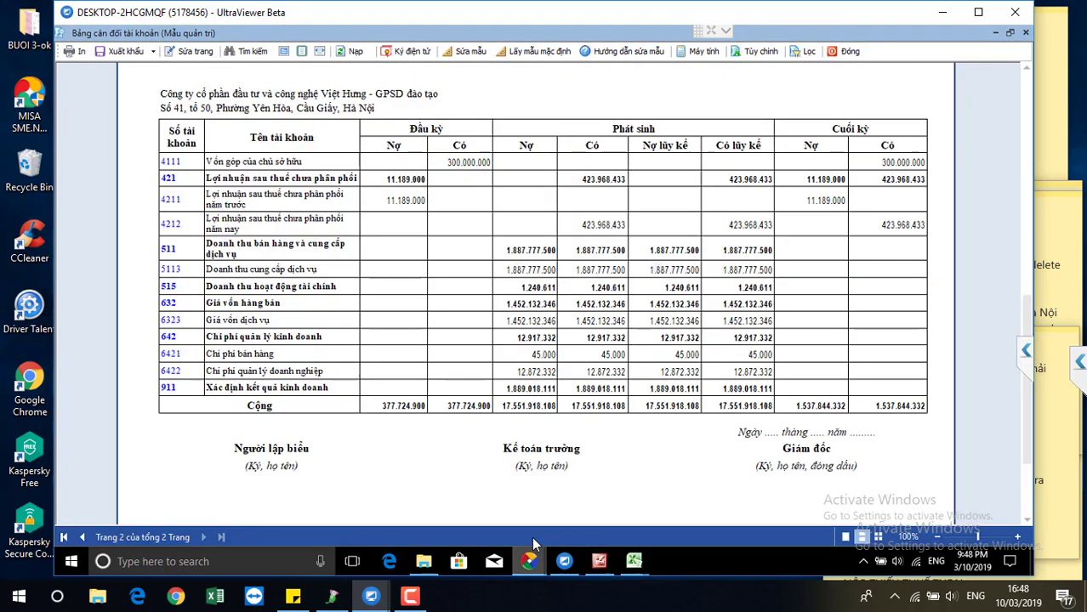
pyautogui.click(839, 52)
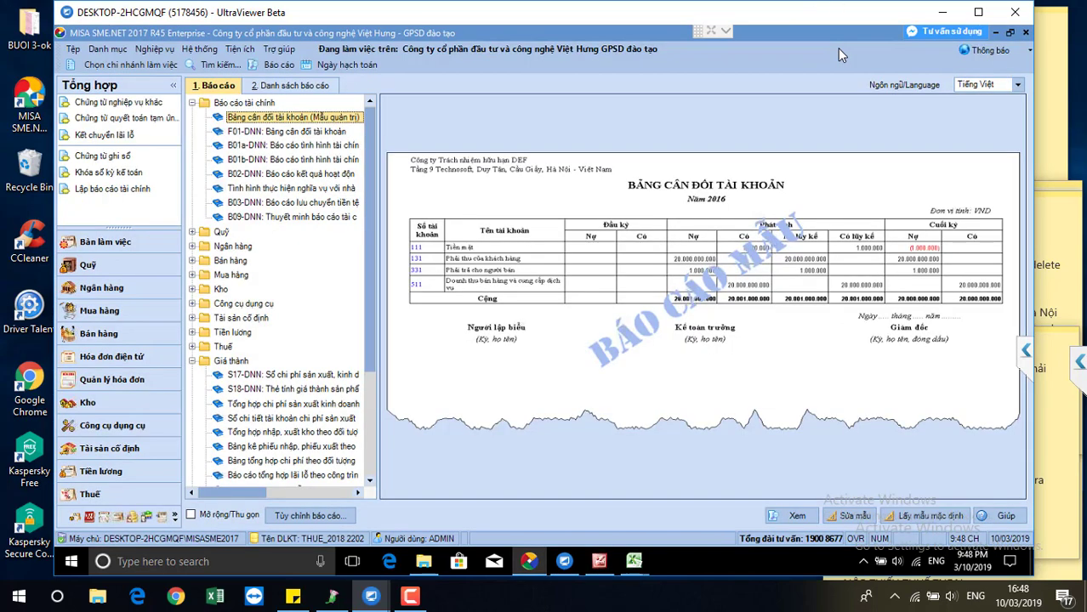
pyautogui.click(90, 520)
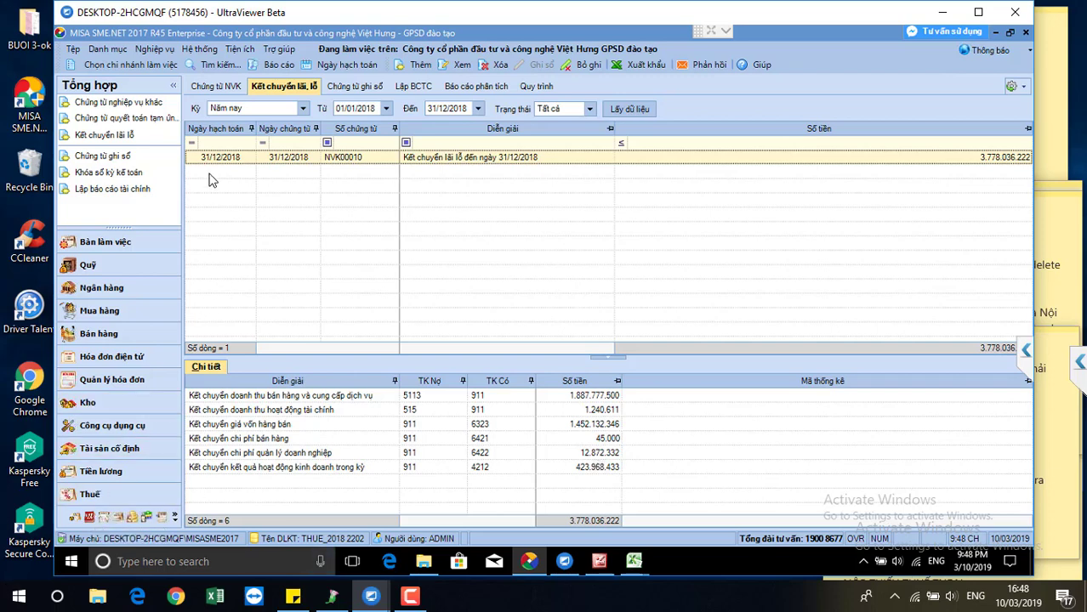
pyautogui.click(104, 104)
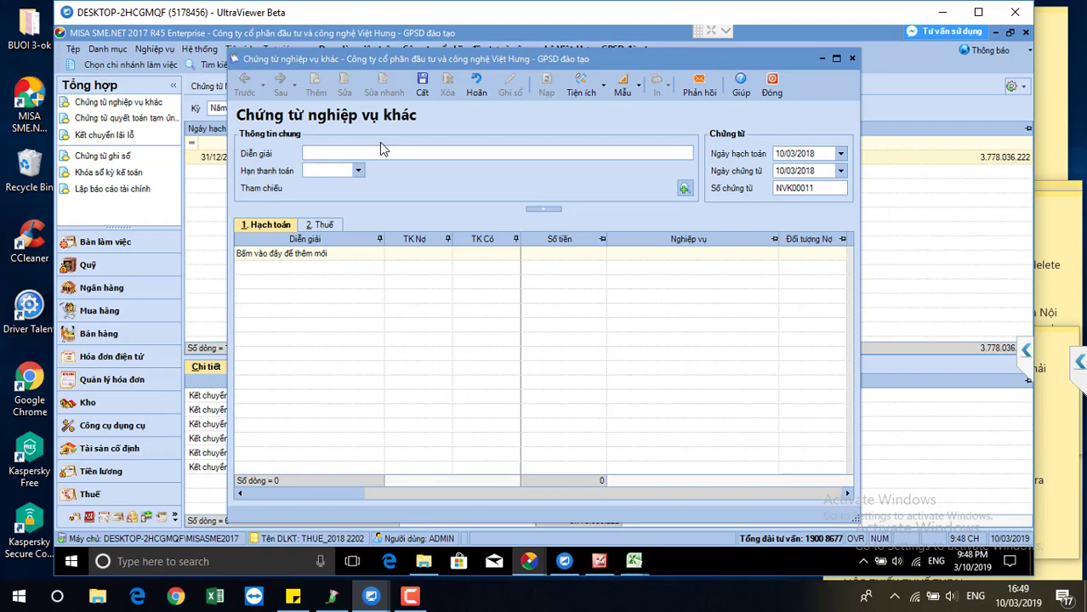
# Step: Describe the voucher as "Trích tiền lương tháng 1/2018" and set its posting date to 31/01/2018
pyautogui.write('Trích tiền lương tháng')
pyautogui.click(817, 153)
pyautogui.write('31/01/2018')
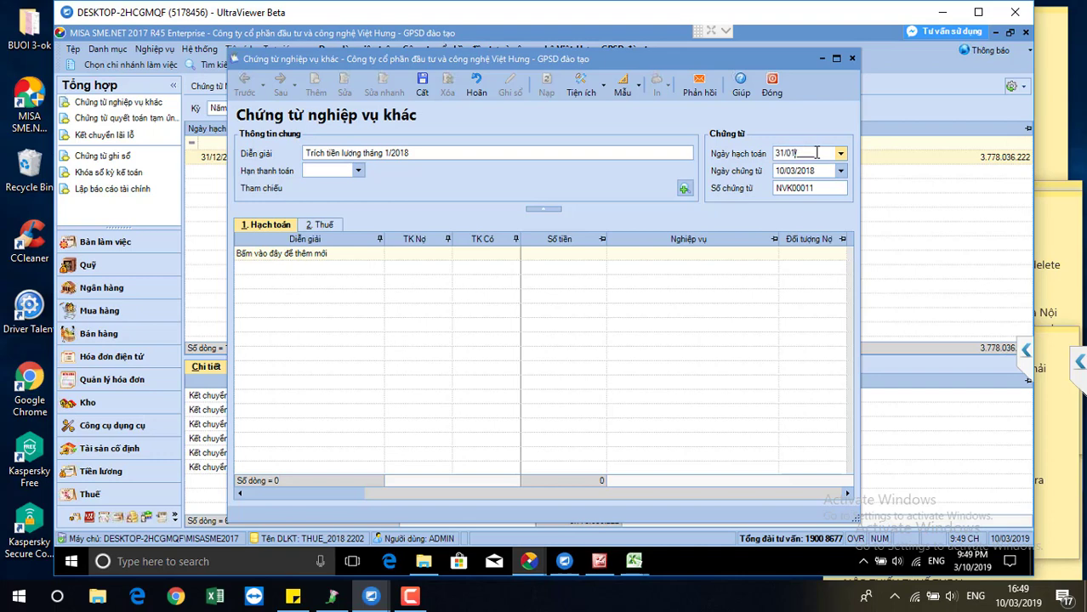
pyautogui.press('Tab')
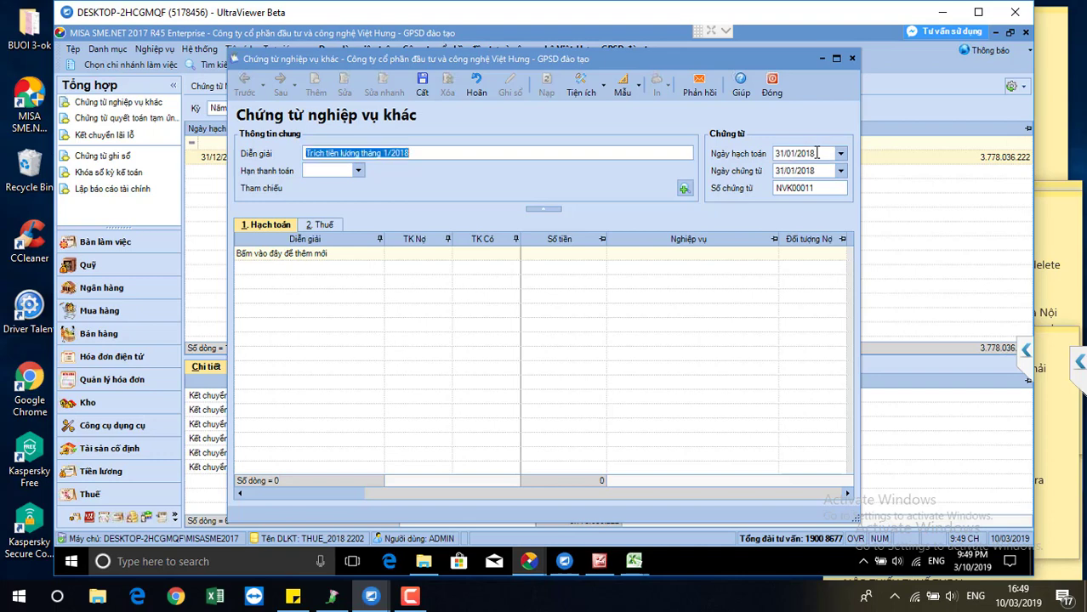
# Step: Add an accounting line to the voucher and append "- bộ phận quản lý" to its description
pyautogui.click(344, 255)
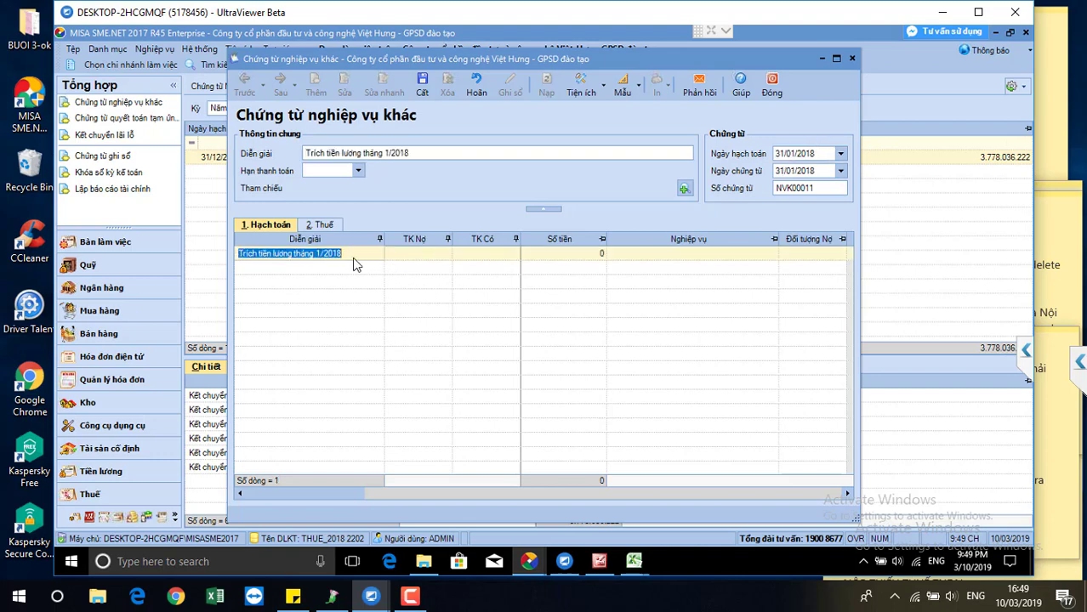
pyautogui.press('Tab')
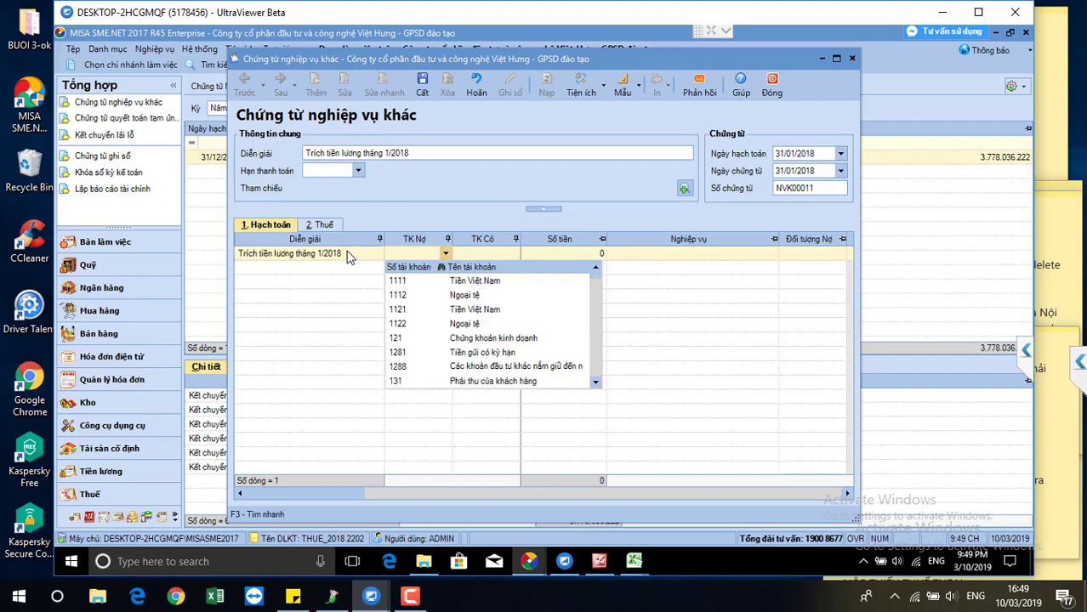
pyautogui.click(347, 257)
pyautogui.click(347, 256)
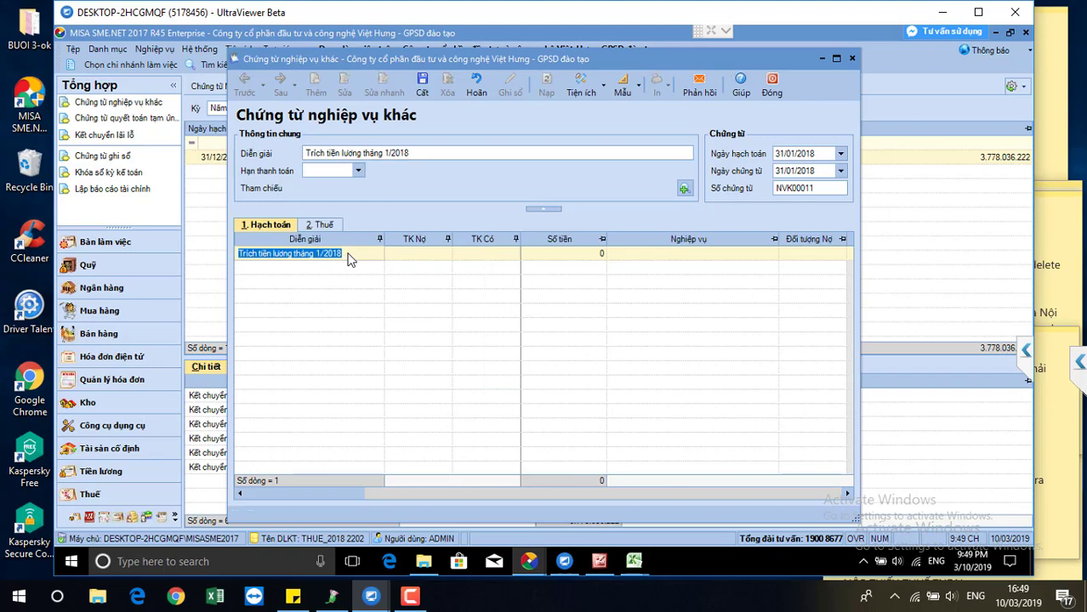
pyautogui.click(348, 254)
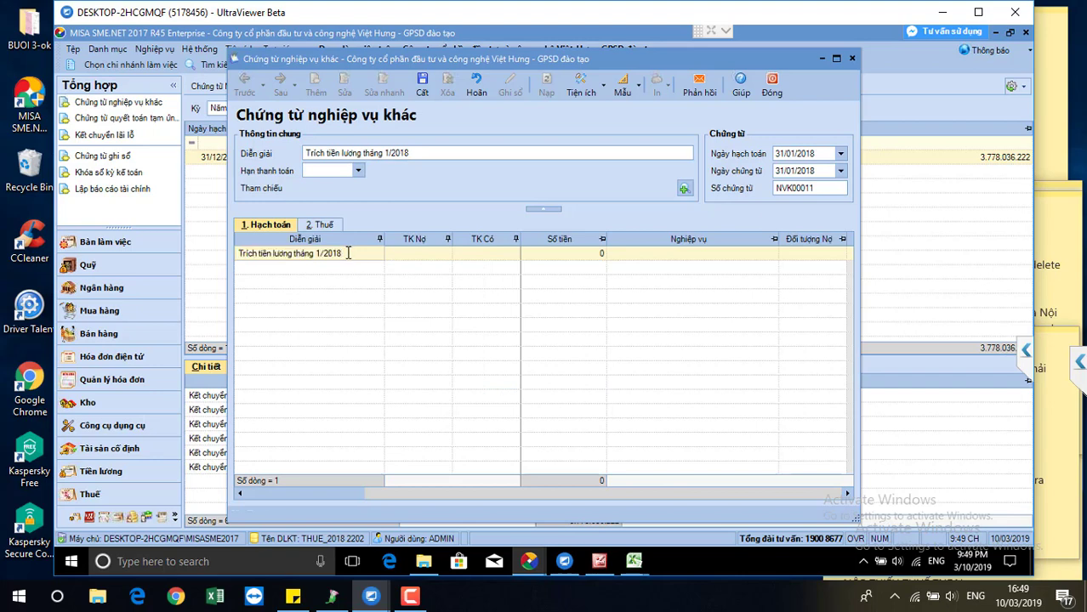
pyautogui.write('- bộ phận quản')
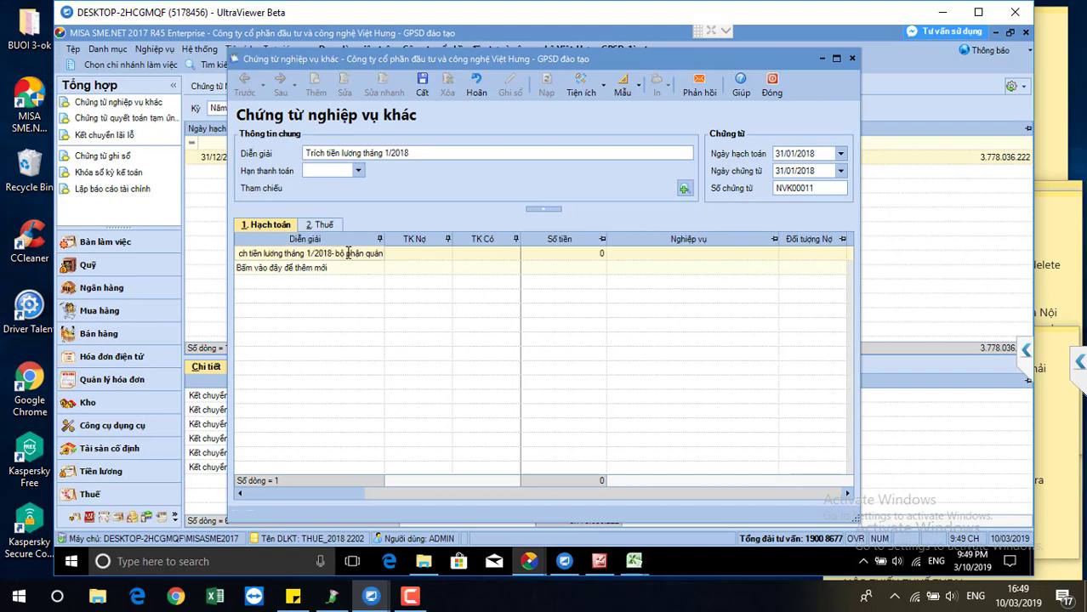
pyautogui.write(' lý')
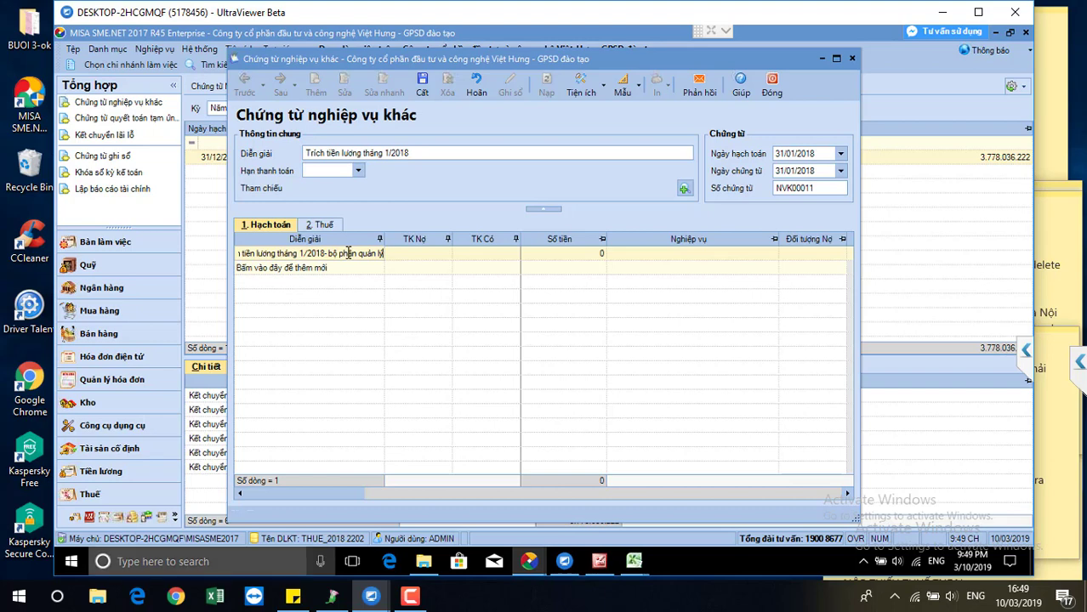
# Step: Set the management department line's debit account to 6422 and its credit account to 334
pyautogui.press('Tab')
pyautogui.press('Escape')
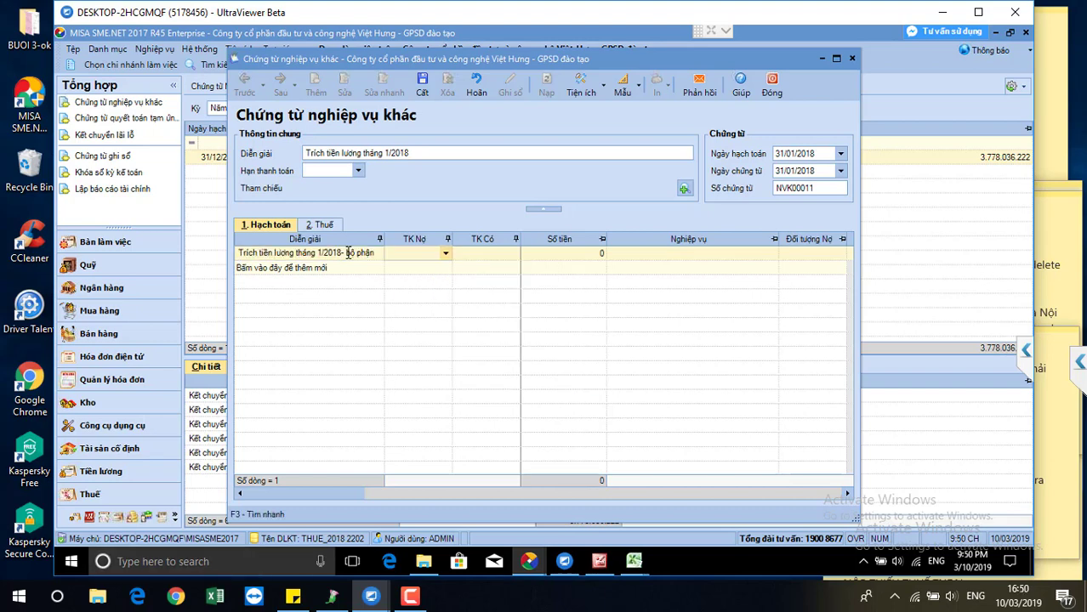
pyautogui.press('Tab')
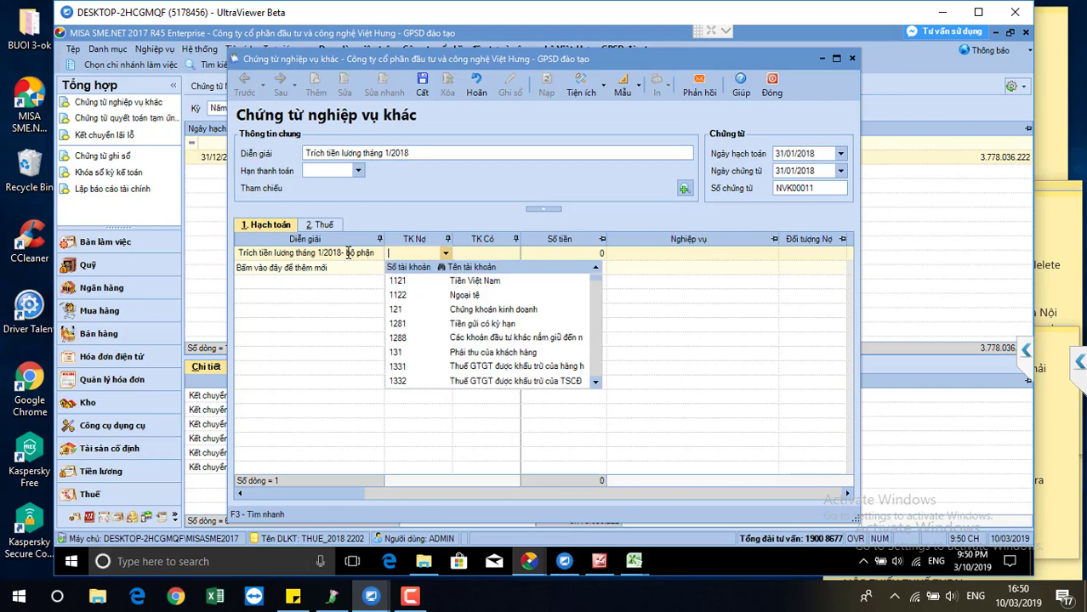
pyautogui.write('6422')
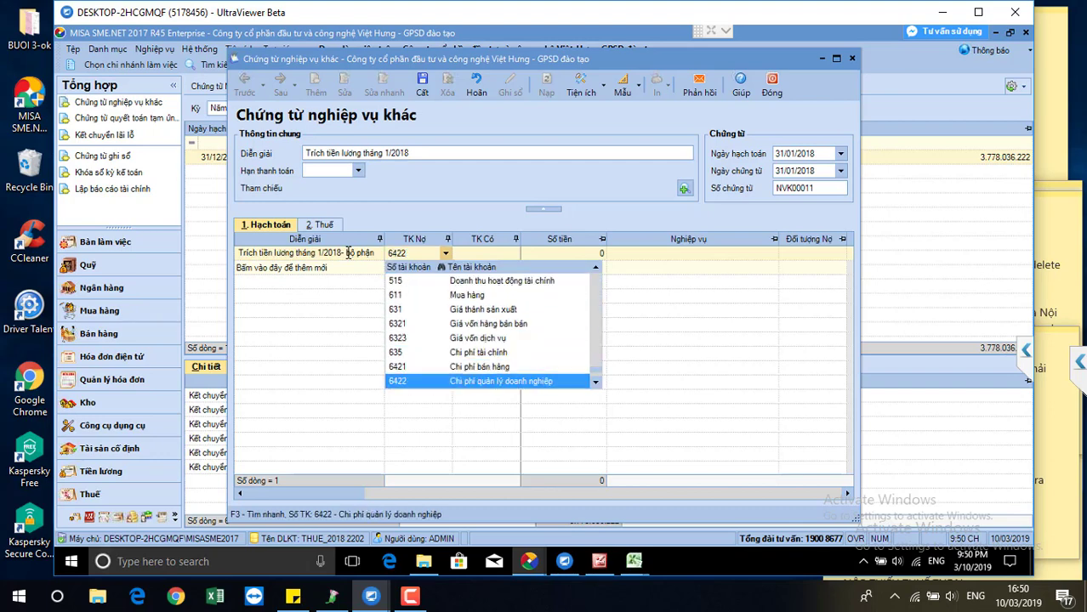
pyautogui.press('Tab')
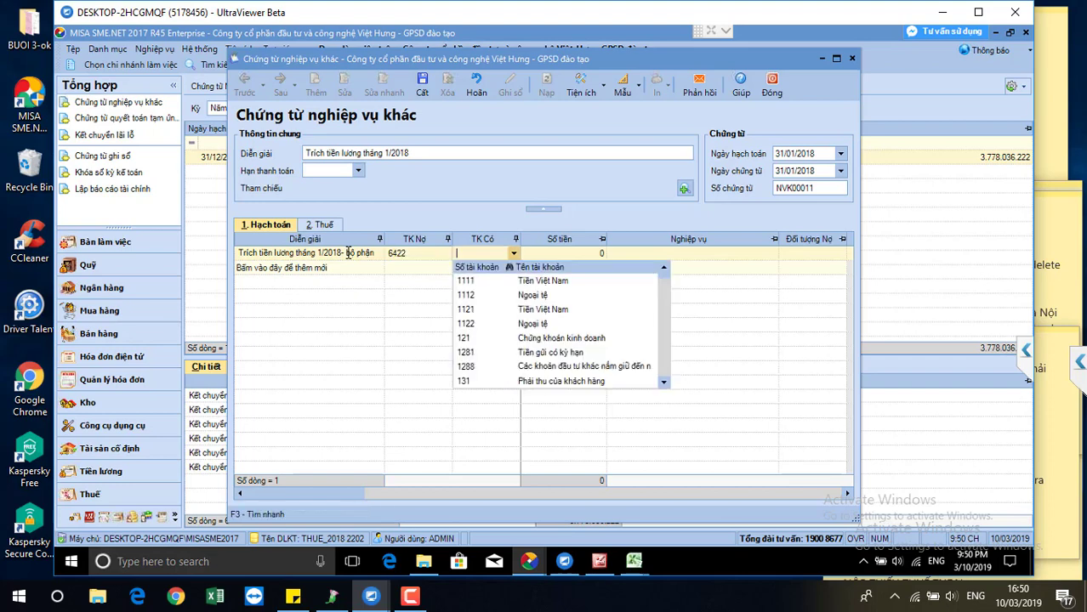
pyautogui.scroll(-1, 348, 252)
pyautogui.write('334')
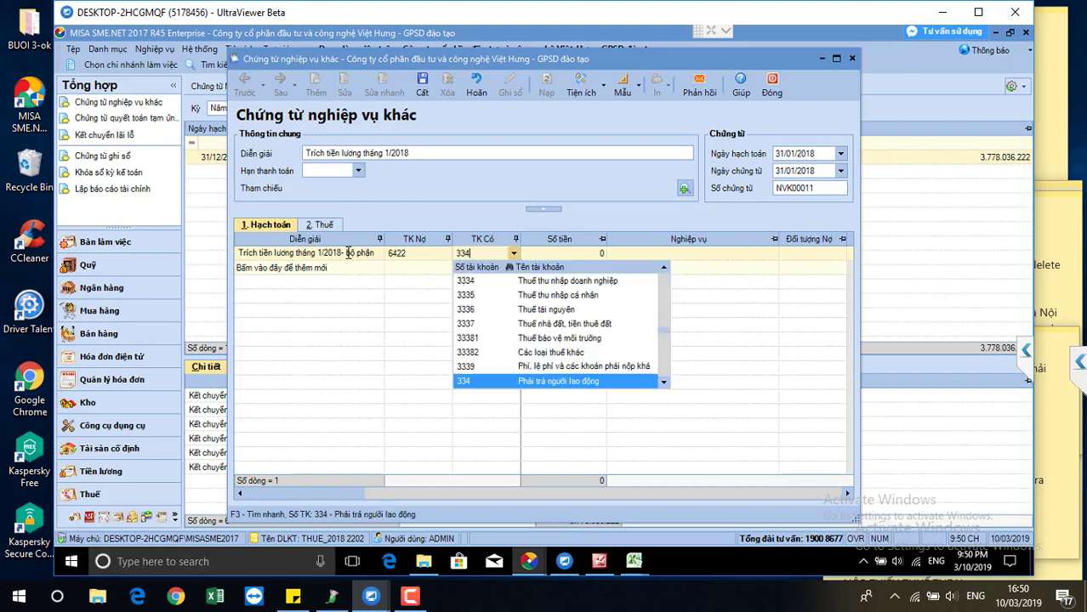
pyautogui.press('Tab')
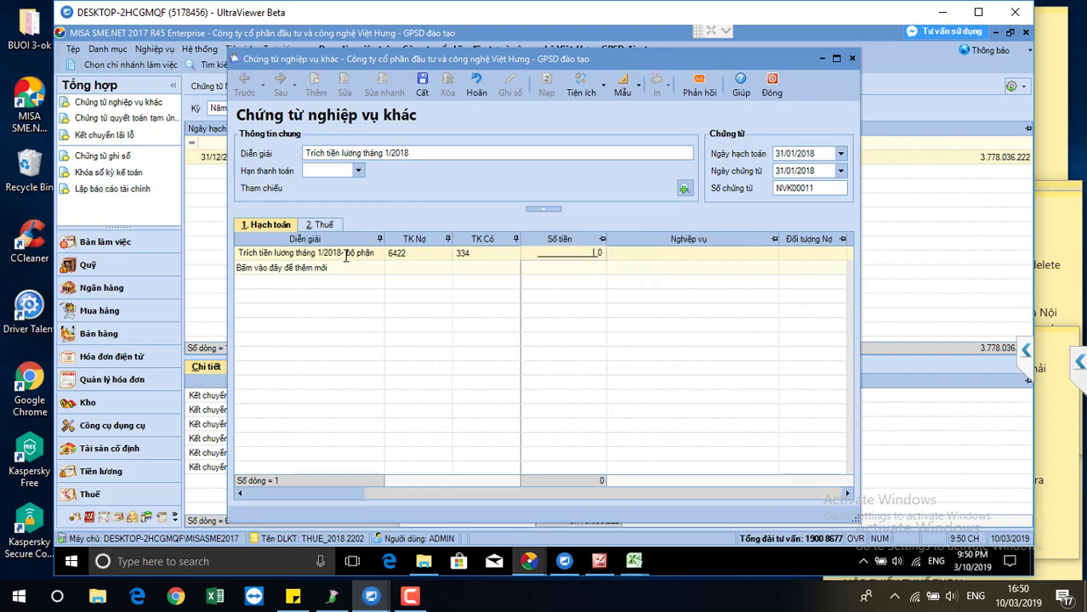
pyautogui.press('Tab')
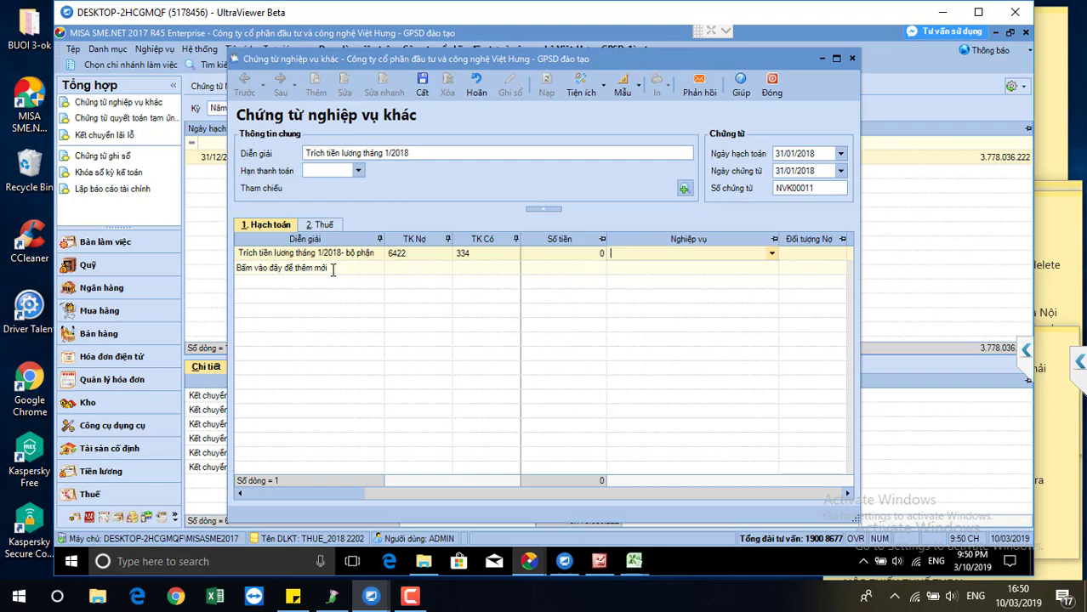
# Step: Add a second accounting line and change the department in its description to "sửa chữa"
pyautogui.click(328, 268)
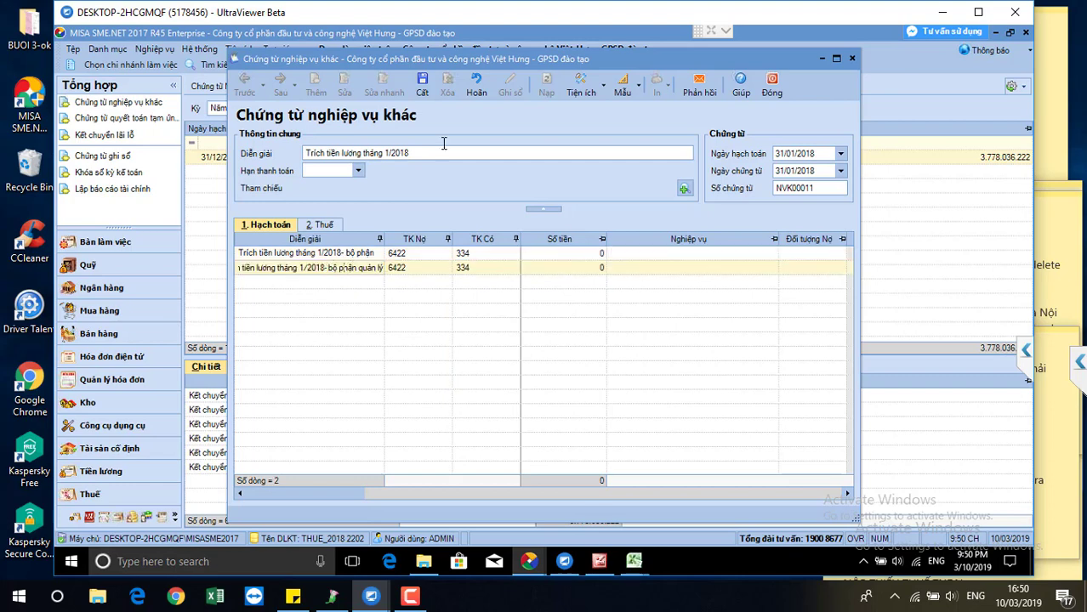
pyautogui.hotkey('shift', 'Right')
pyautogui.hotkey('shift', 'Right')
pyautogui.hotkey('shift', 'Right')
pyautogui.hotkey('shift', 'Right')
pyautogui.hotkey('shift', 'Right')
pyautogui.hotkey('shift', 'Right')
pyautogui.hotkey('shift', 'Right')
pyautogui.write('sửa chữa')
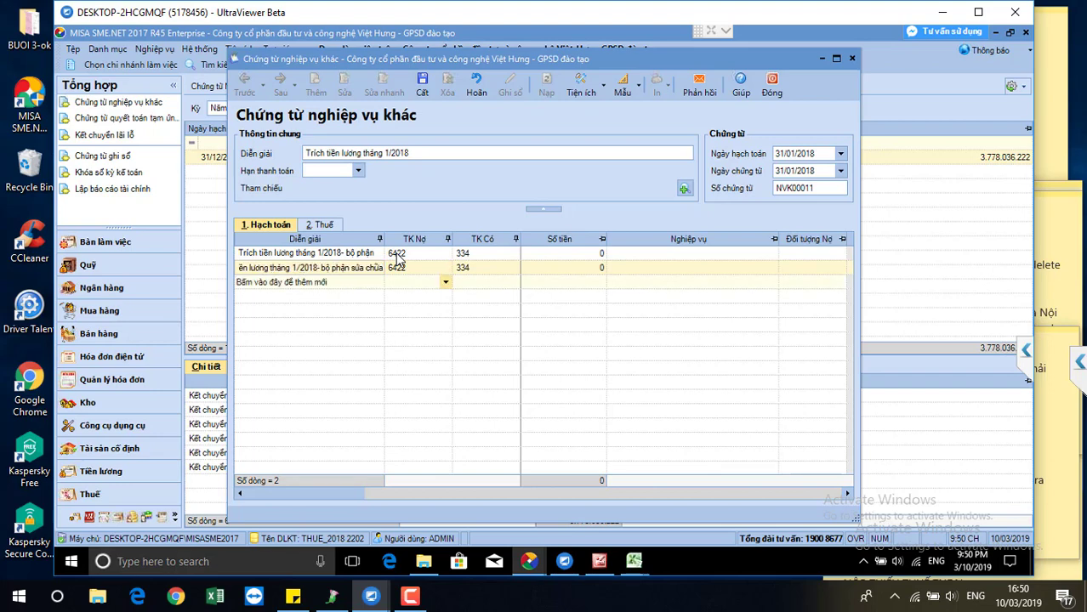
# Step: Set the debit account of the repair department line to 154, keeping 334 as the credit account
pyautogui.press('Tab')
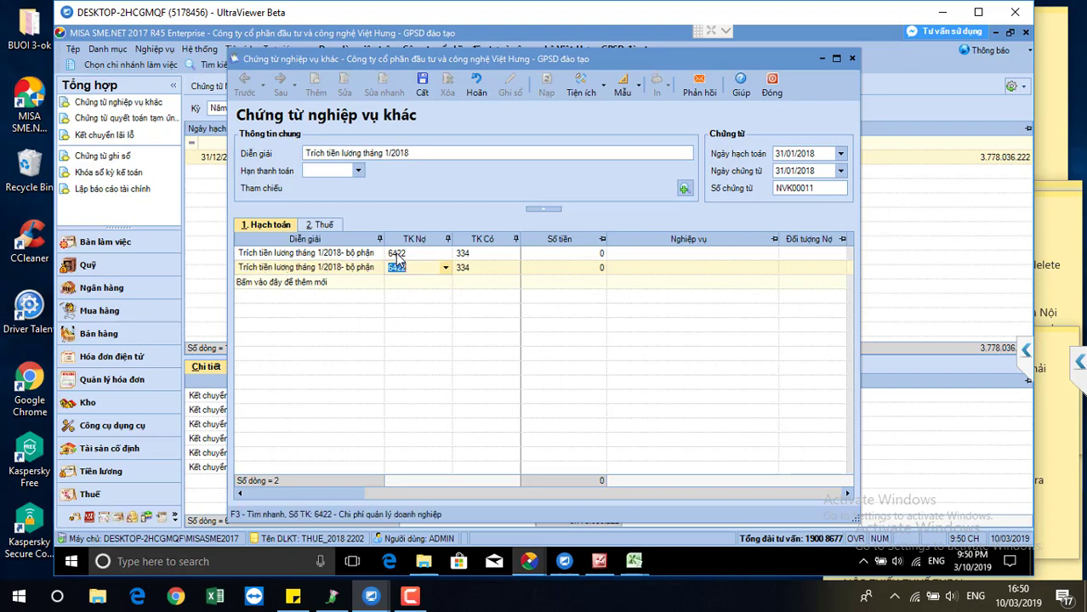
pyautogui.write('154')
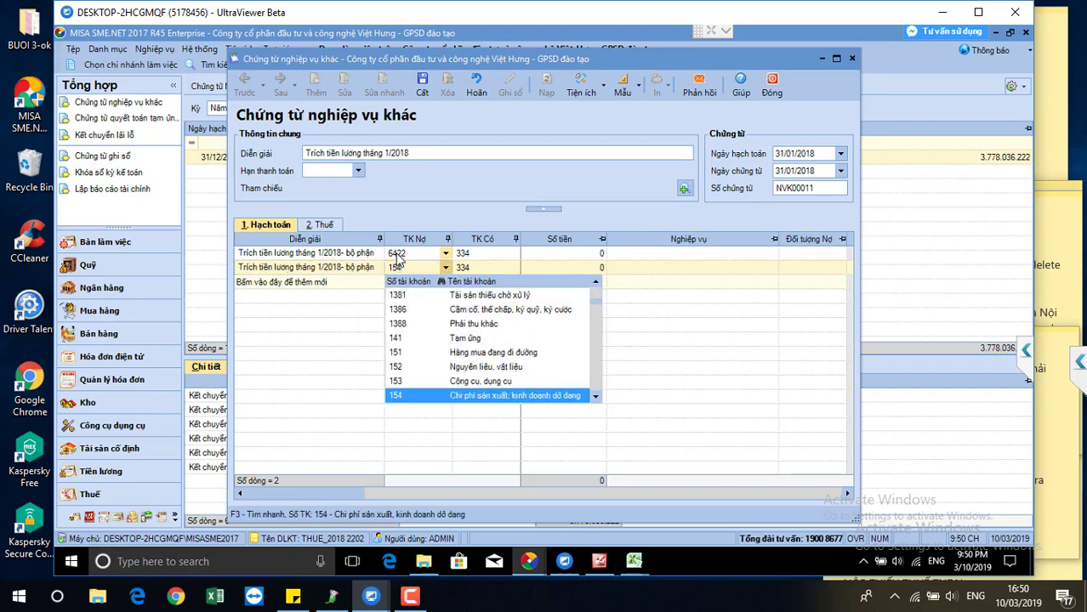
pyautogui.press('Tab')
pyautogui.press('Tab')
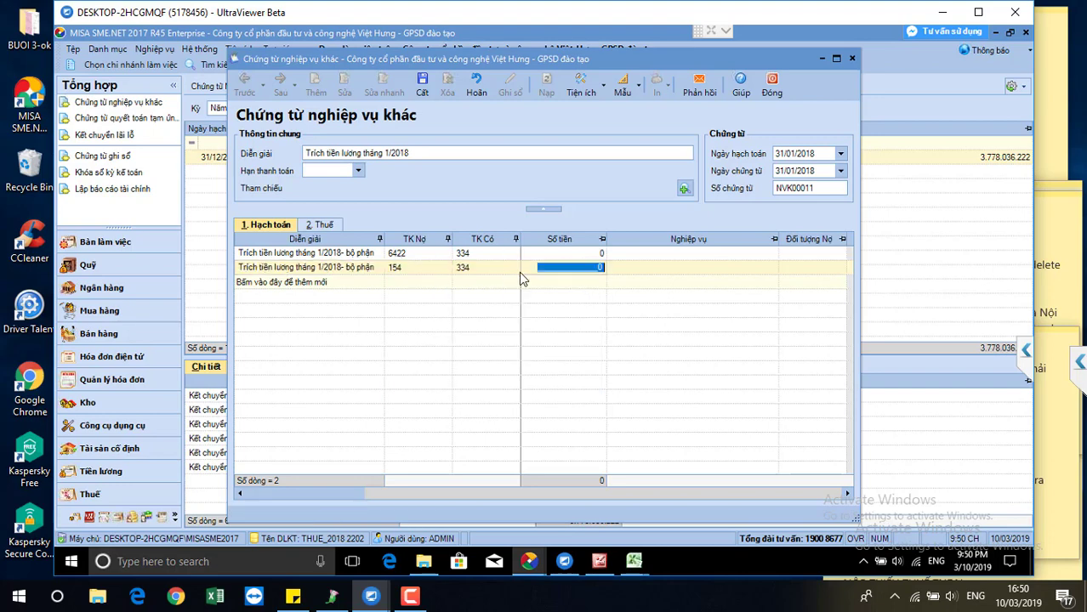
# Step: Enter the amounts 6.000.000 on the 6422 line and 7.000.000 on the 154 line
pyautogui.click(573, 252)
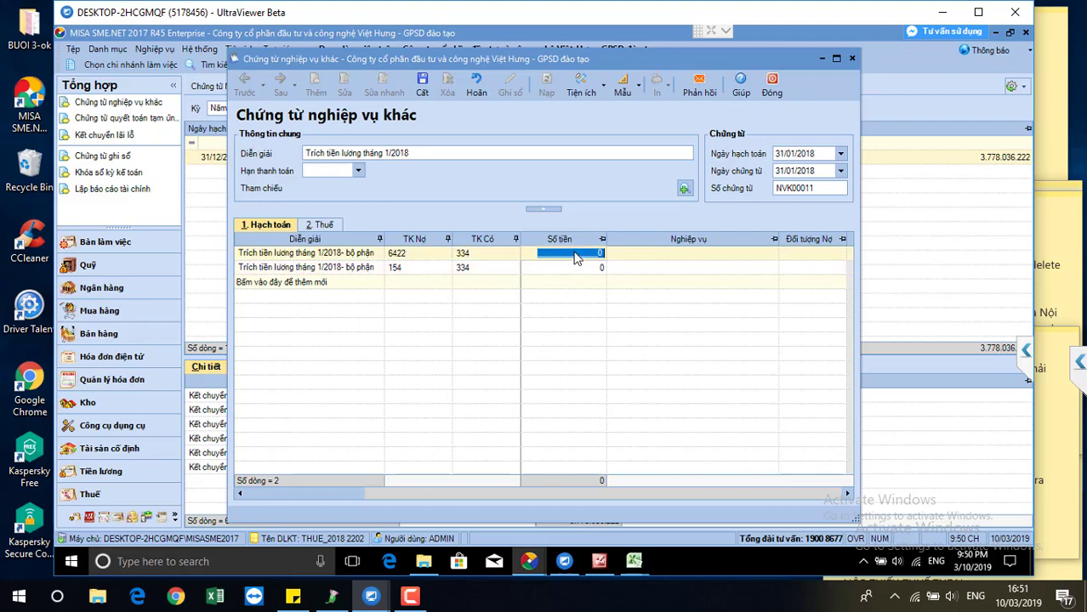
pyautogui.write('6')
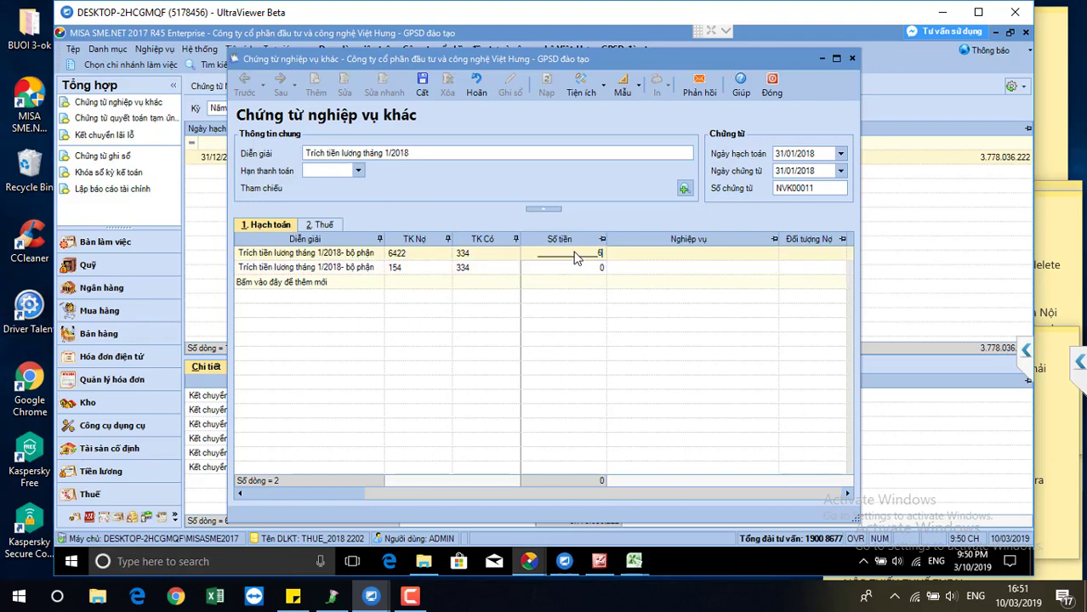
pyautogui.write('.000.000')
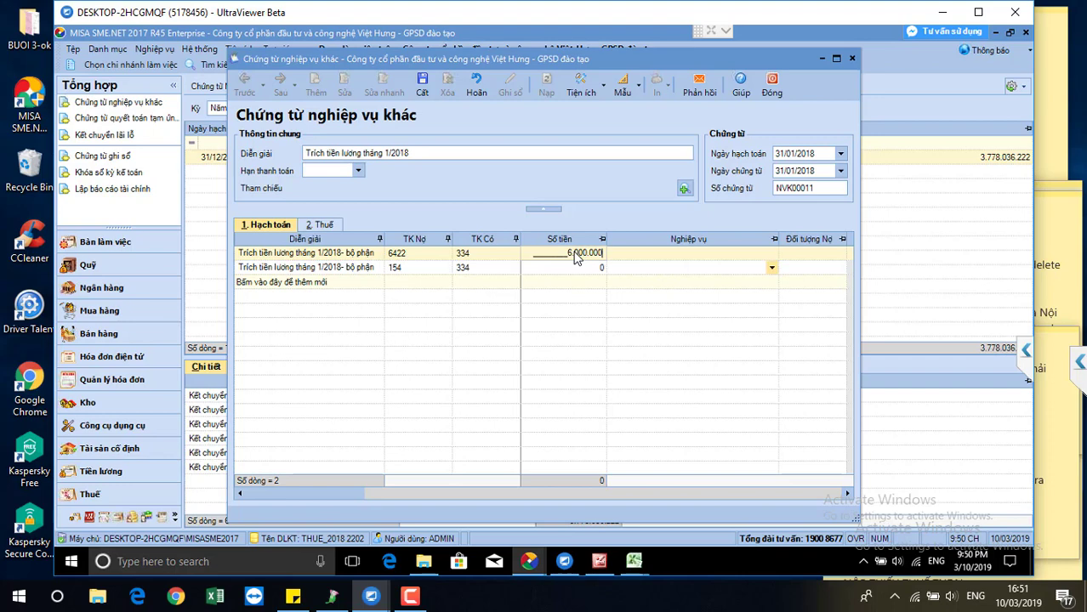
pyautogui.press('Down')
pyautogui.write('7')
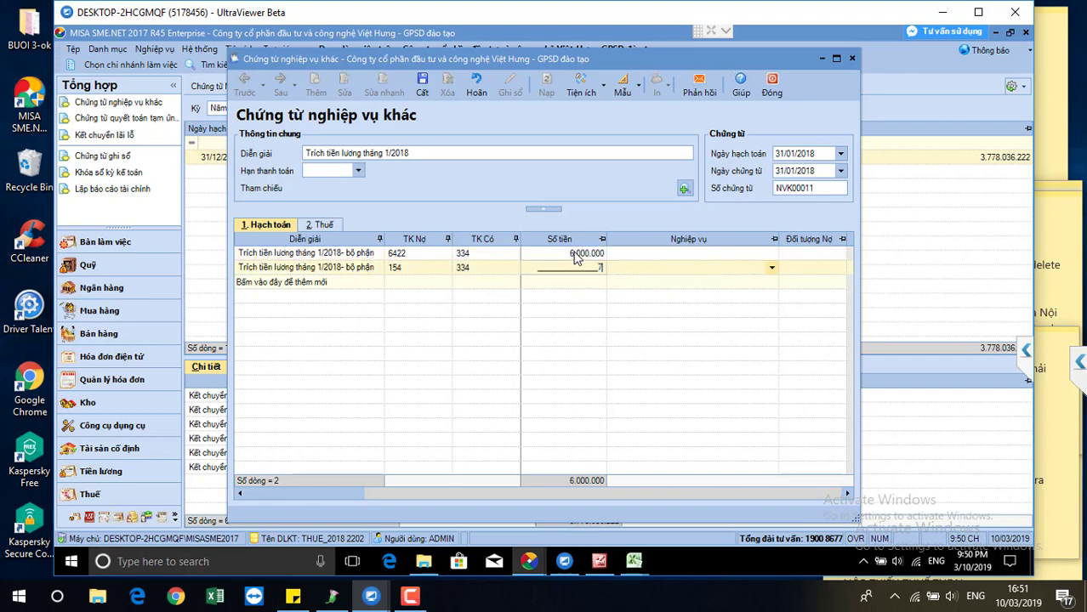
pyautogui.write('.000.000')
# Step: Assign the cost item NCTT (Chi phí nhân công trực tiếp) to the 154 line
pyautogui.press('Tab')
pyautogui.press('Tab')
pyautogui.press('Tab')
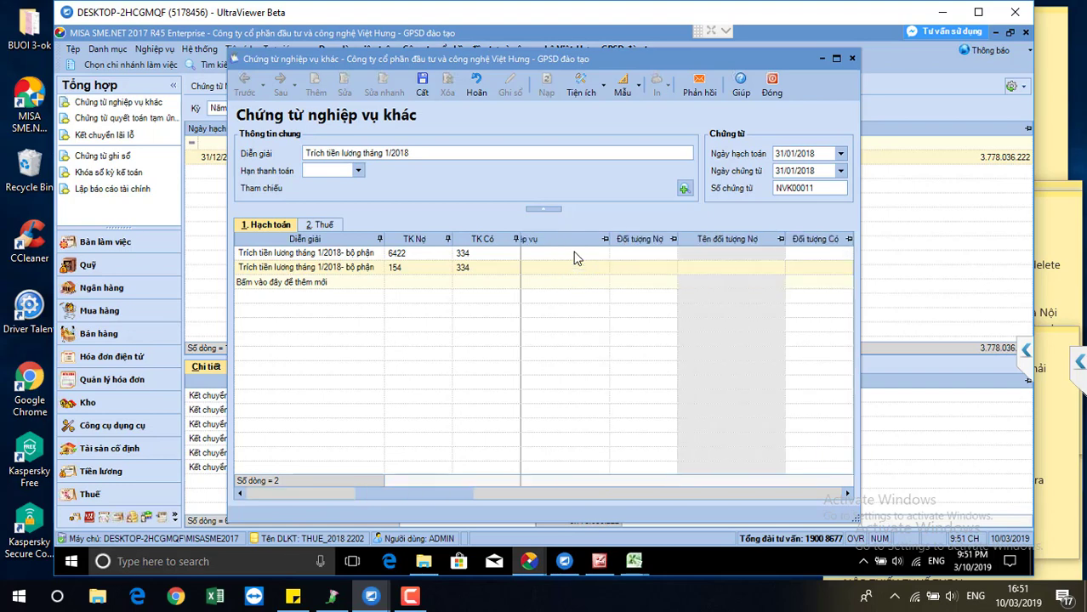
pyautogui.press('Tab')
pyautogui.press('Tab')
pyautogui.press('Tab')
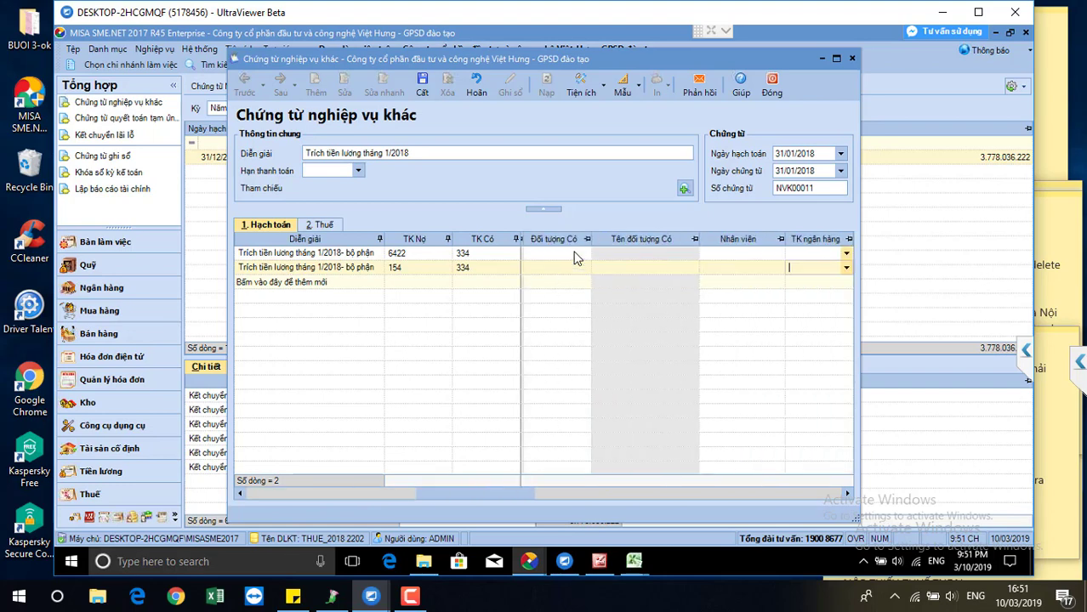
pyautogui.press('Tab')
pyautogui.write('c')
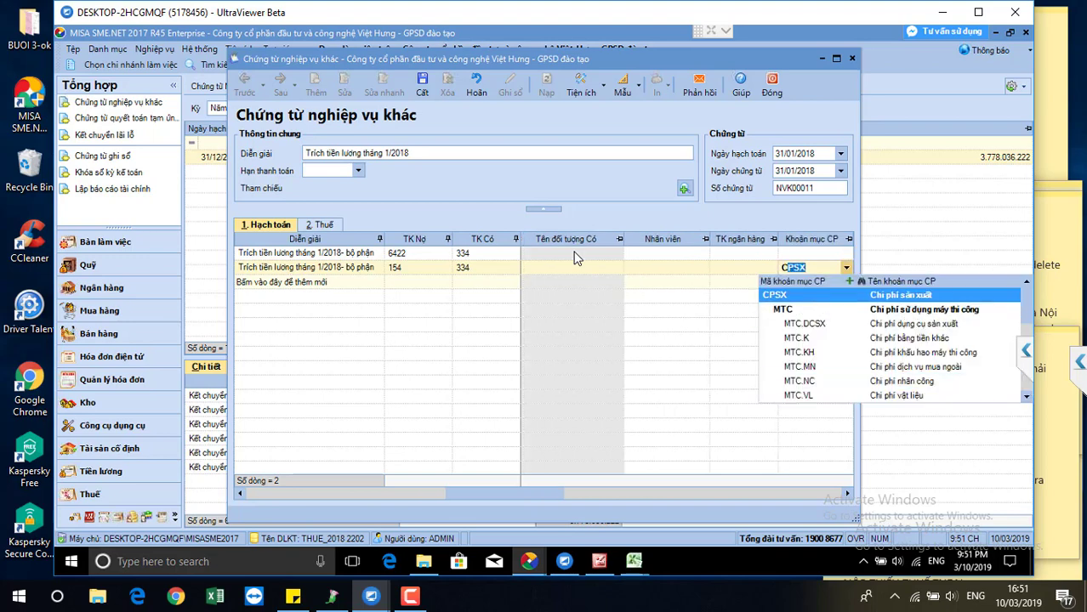
pyautogui.press('Return')
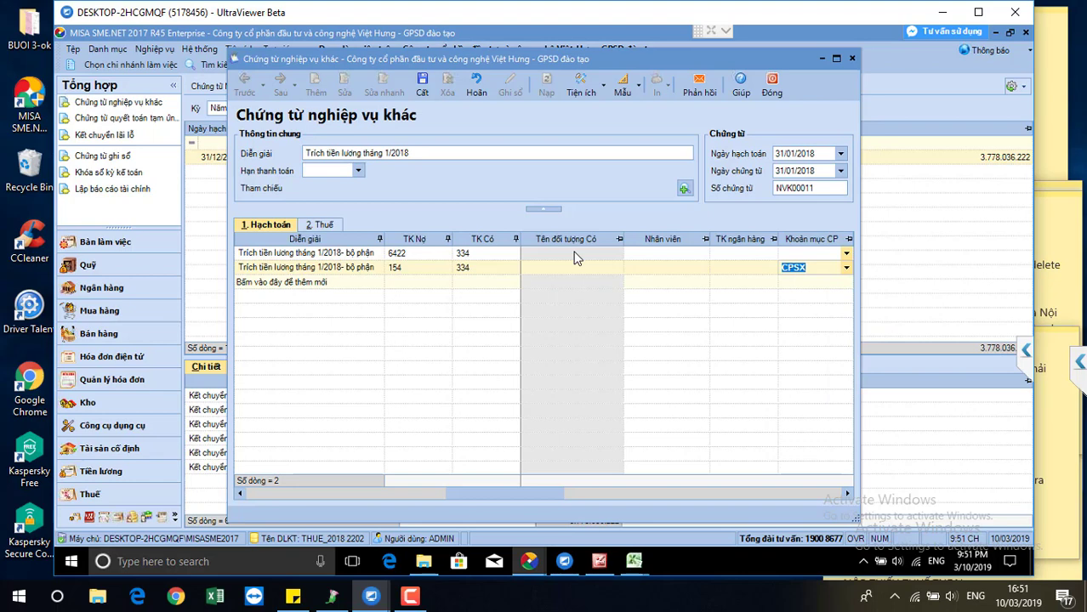
pyautogui.hotkey('alt', 'Down')
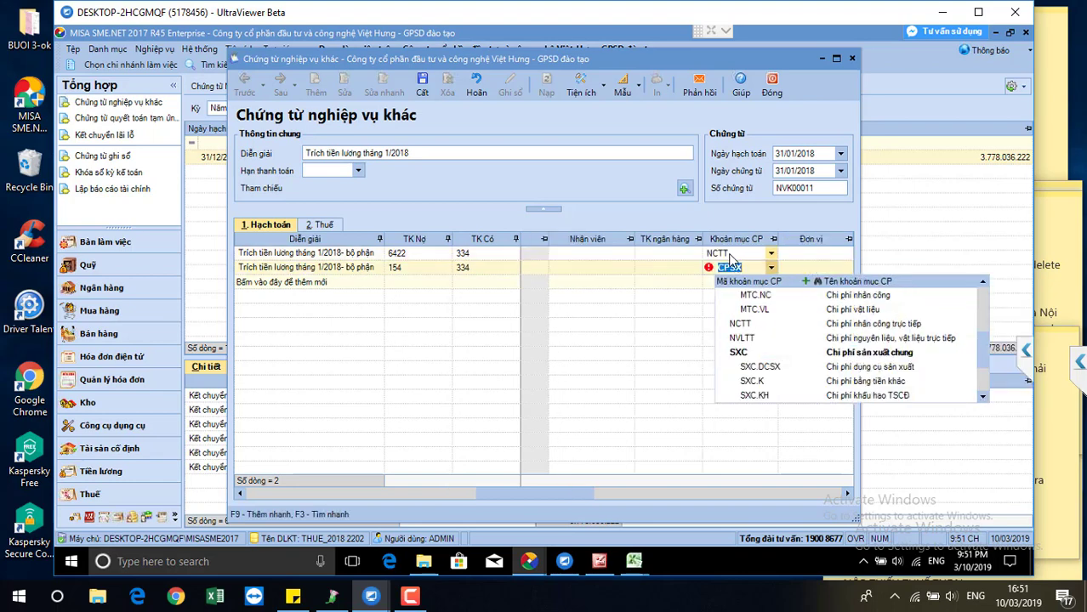
pyautogui.press('Down')
pyautogui.press('Down')
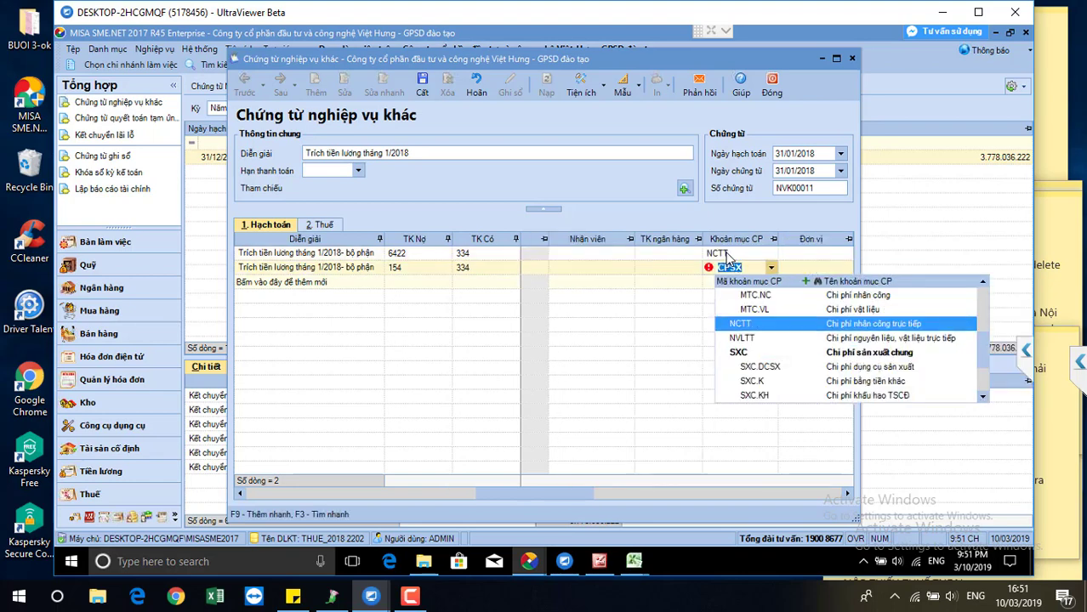
pyautogui.press('Return')
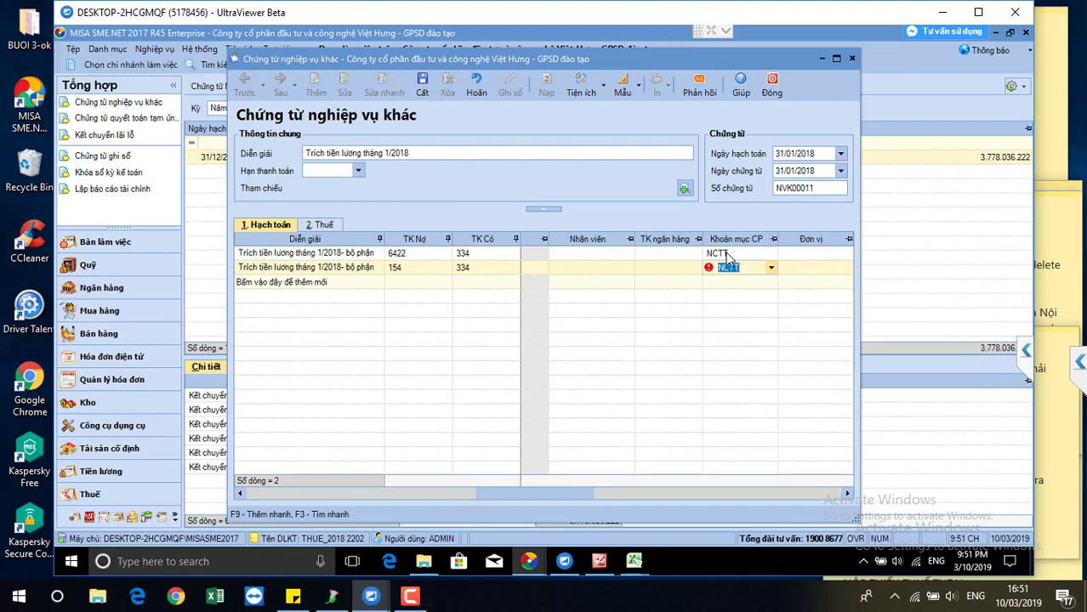
# Step: Clear the cost item from the 6422 line, leaving NCTT only on the 154 line
pyautogui.press('Up')
pyautogui.hotkey('alt', 'Down')
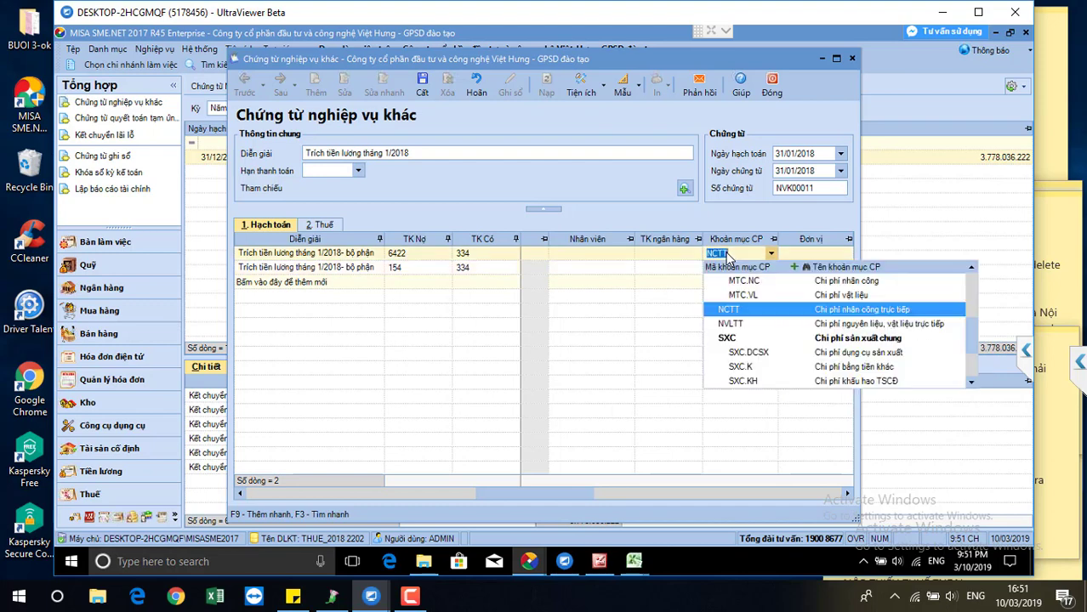
pyautogui.press('BackSpace')
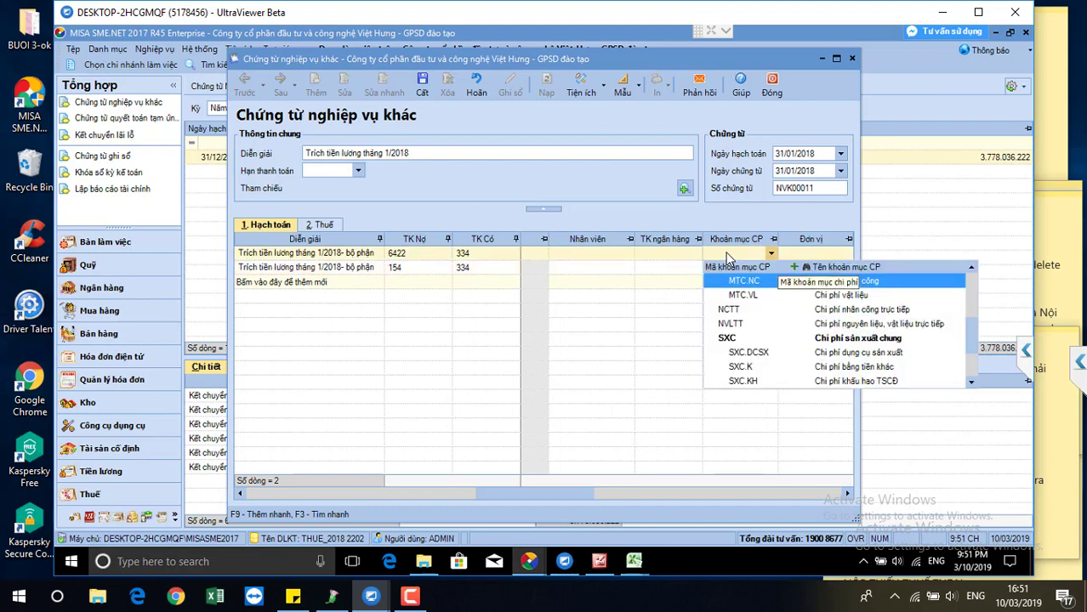
pyautogui.press('Escape')
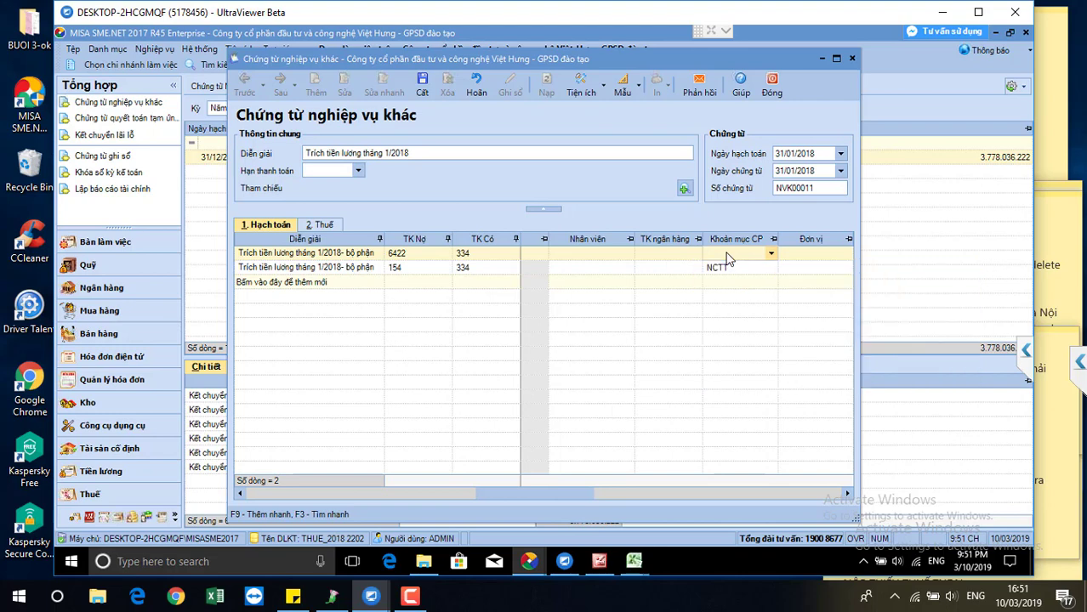
pyautogui.press('Down')
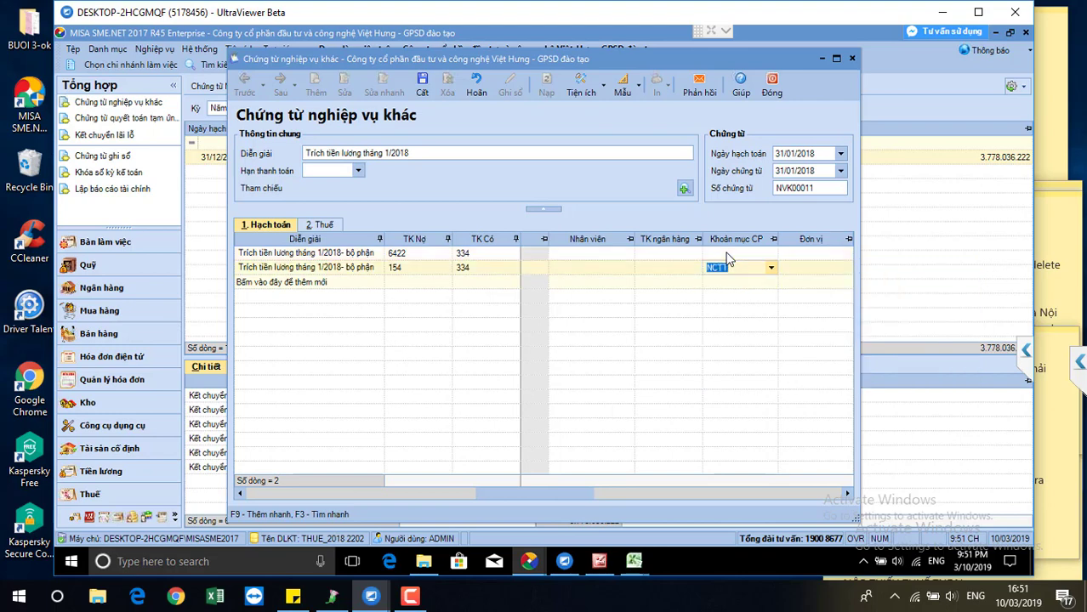
pyautogui.press('Down')
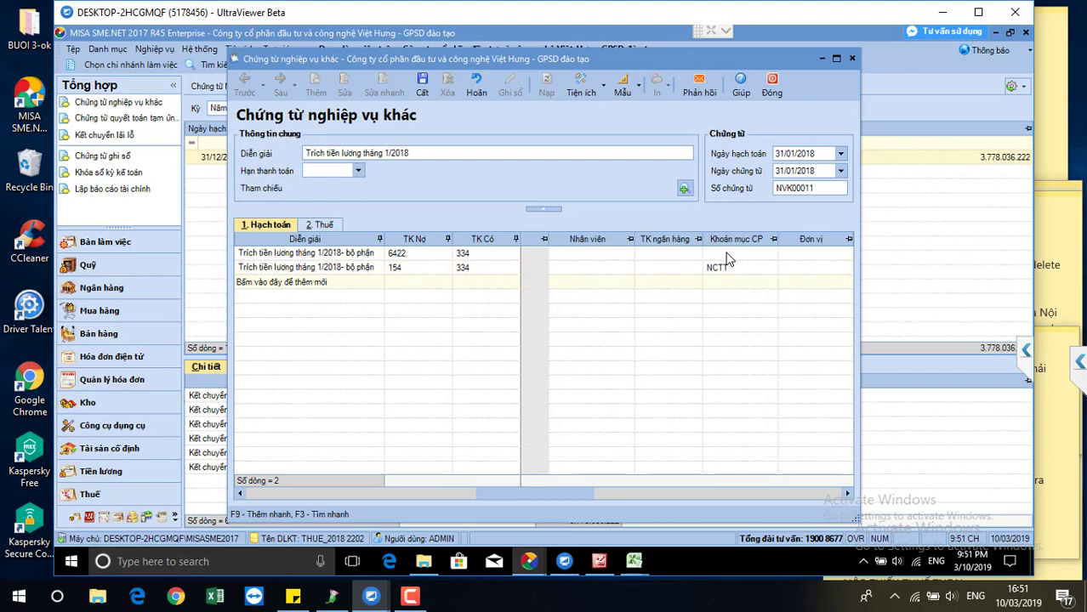
# Step: Close the January salary accrual voucher and return to the main window
pyautogui.press('Escape')
pyautogui.hotkey('alt', 'd')
pyautogui.press('Down')
pyautogui.press('Down')
pyautogui.press('Right')
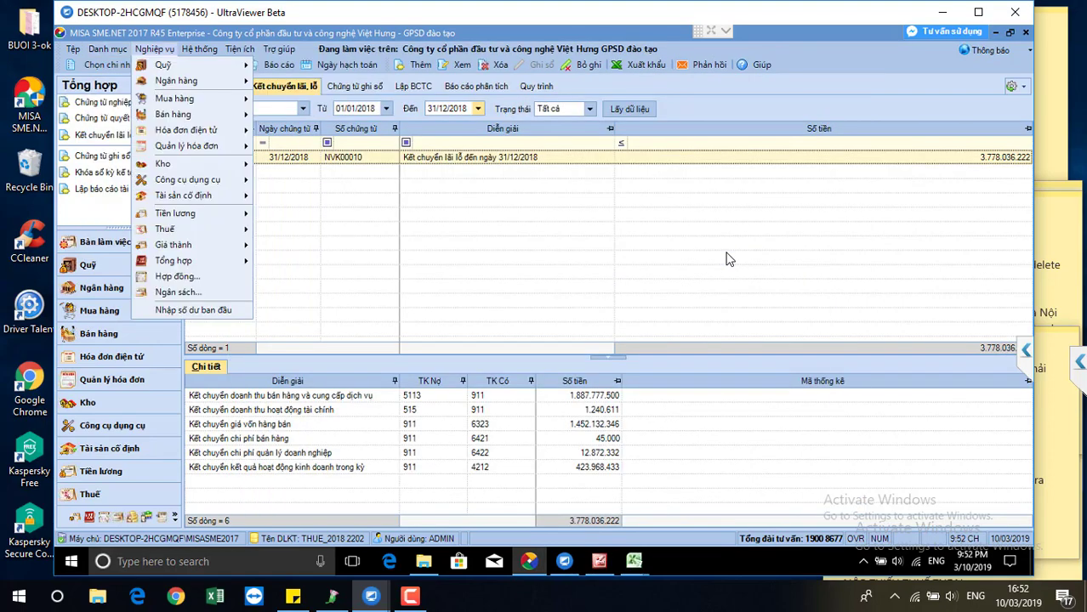
pyautogui.press('Escape')
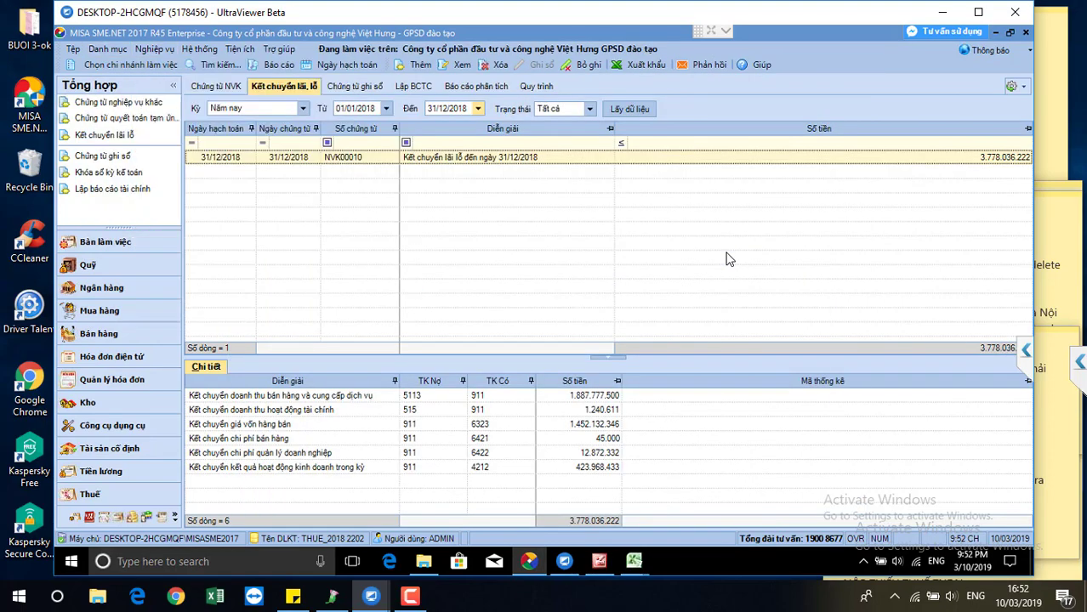
# Step: Create a new cash payment voucher (Phiếu chi) in Quỹ and choose the first NV-coded employee as the payee
pyautogui.click(101, 266)
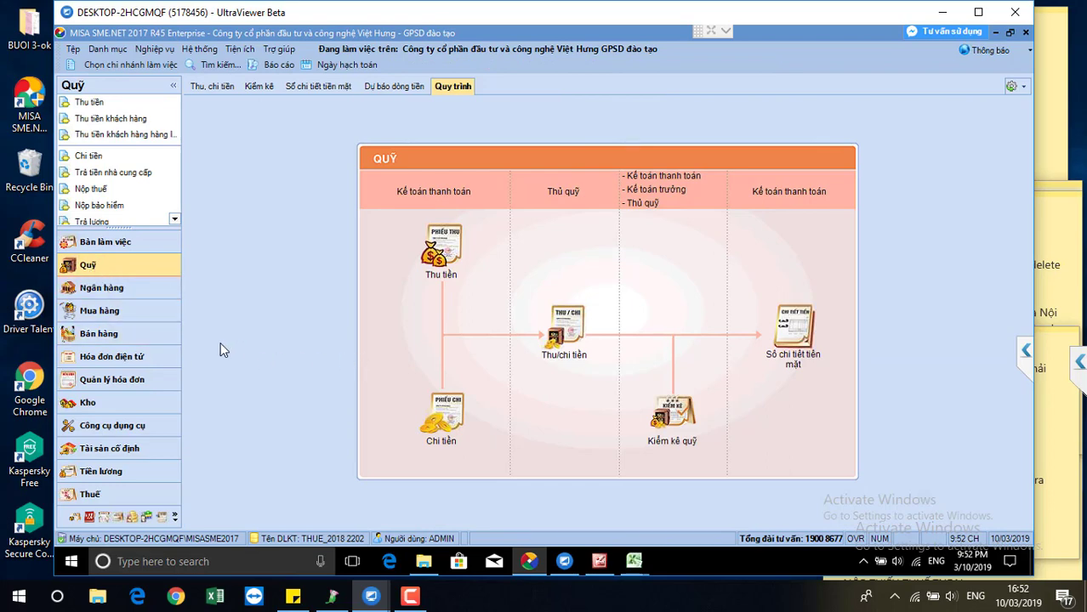
pyautogui.click(90, 156)
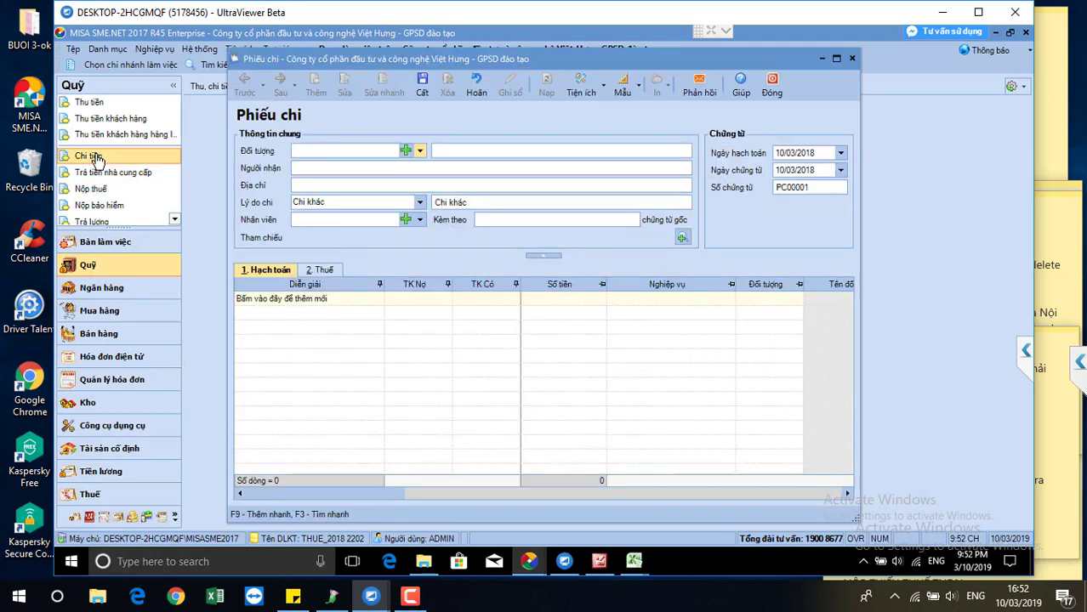
pyautogui.write('nv')
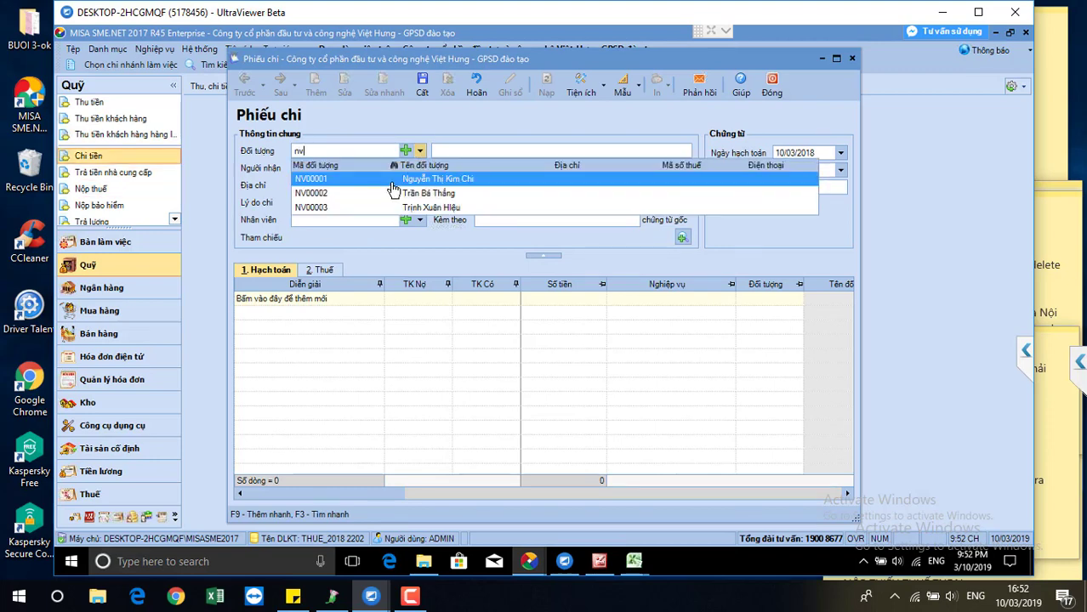
pyautogui.click(466, 180)
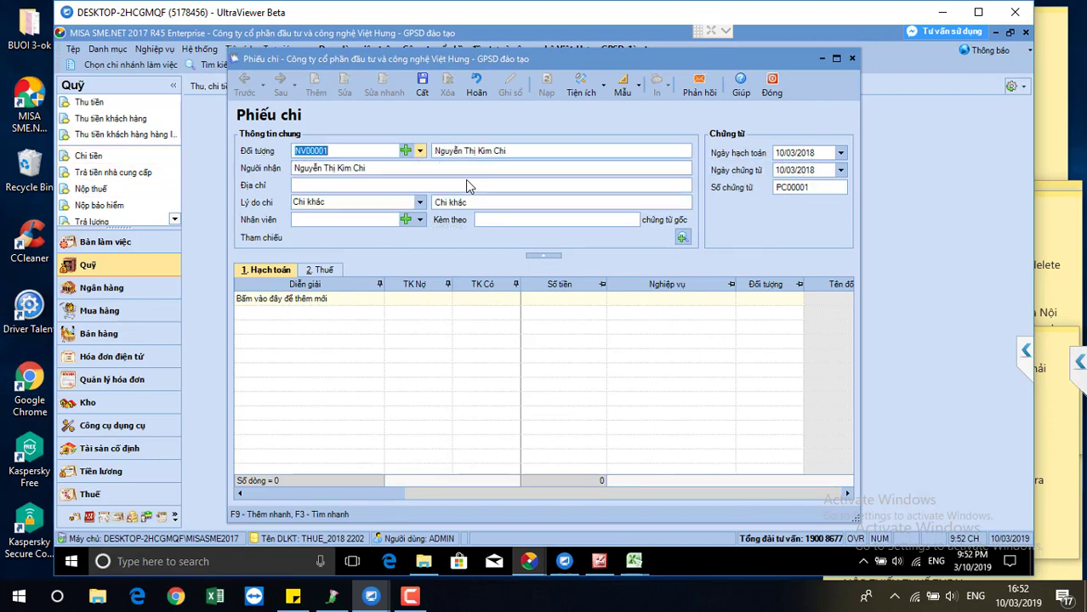
# Step: Set the voucher's posting and document dates to 31/01/2018 and its payment reason to "chi lương tháng 1/18"
pyautogui.click(822, 155)
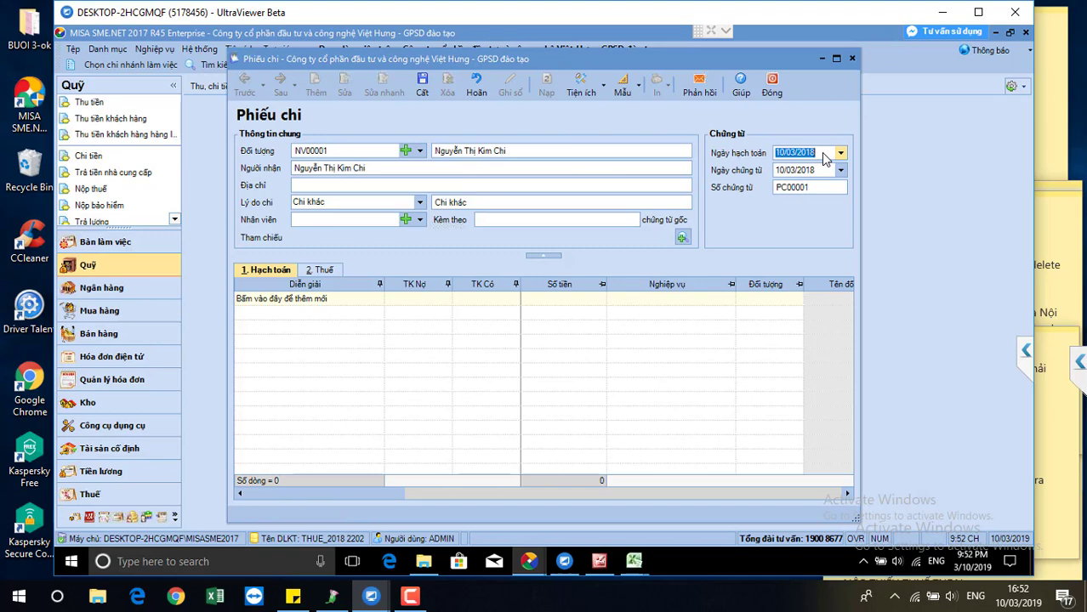
pyautogui.write('31/01/2018')
pyautogui.press('Tab')
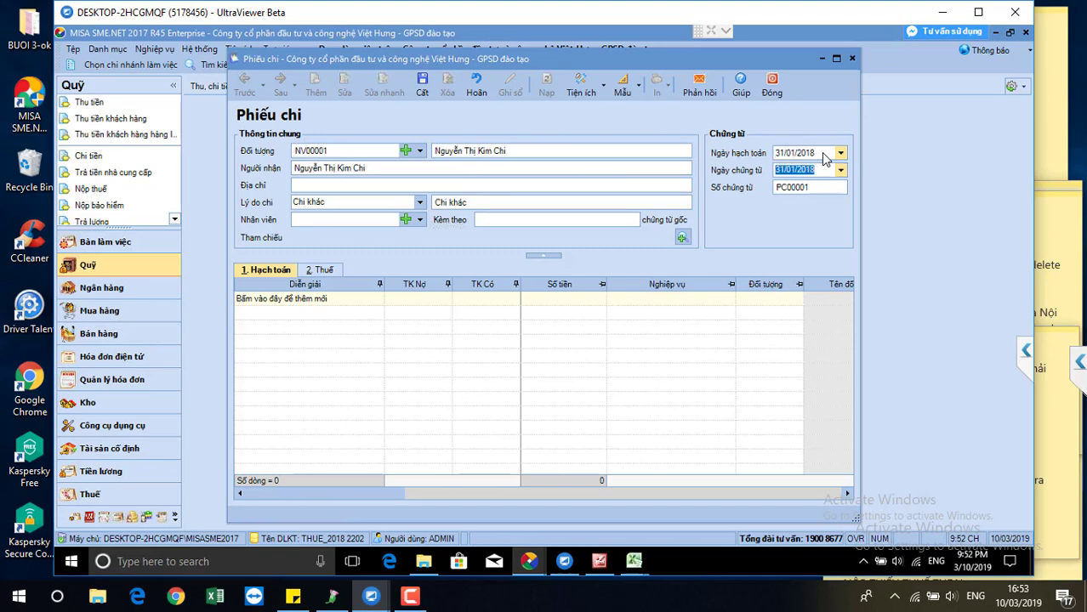
pyautogui.click(469, 204)
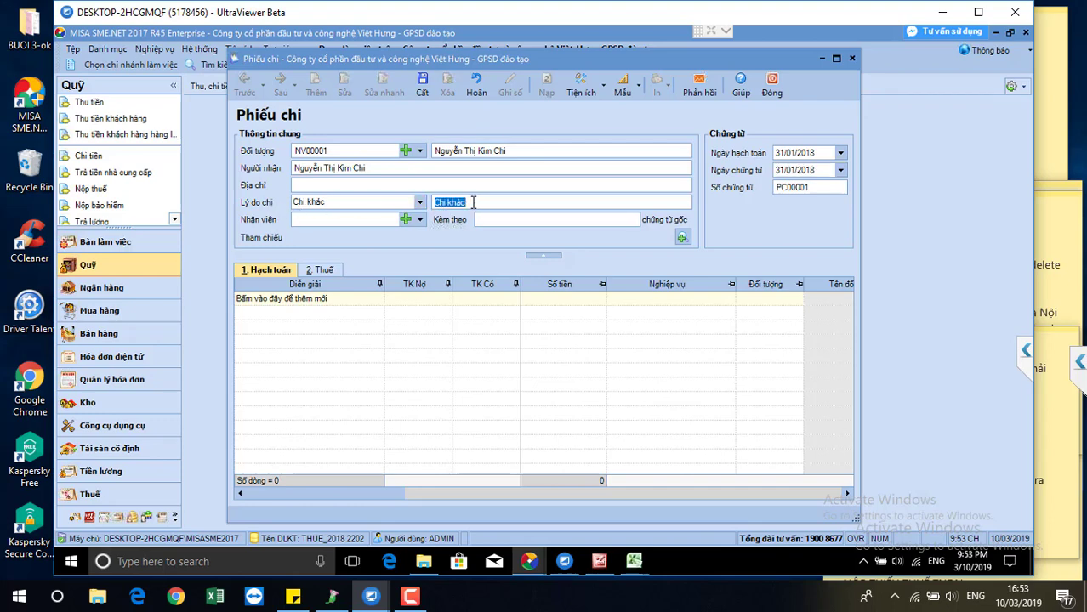
pyautogui.write('chi lương tháng 1/18')
# Step: Enter a line debiting 334 and crediting 1111 for 13.000.000, then save and close the payment voucher
pyautogui.click(401, 305)
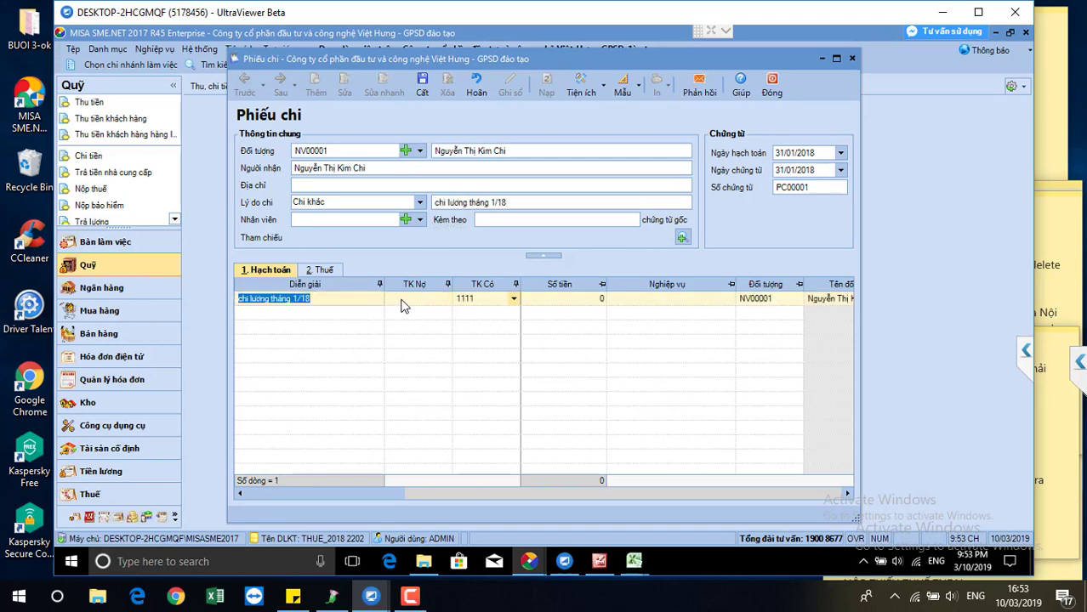
pyautogui.click(404, 301)
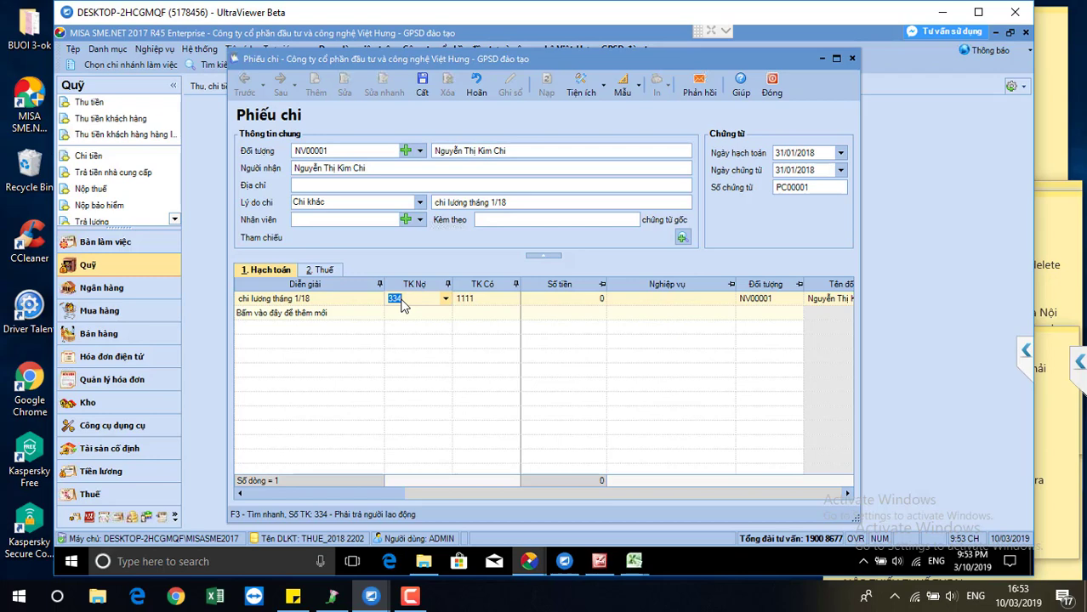
pyautogui.press('Tab')
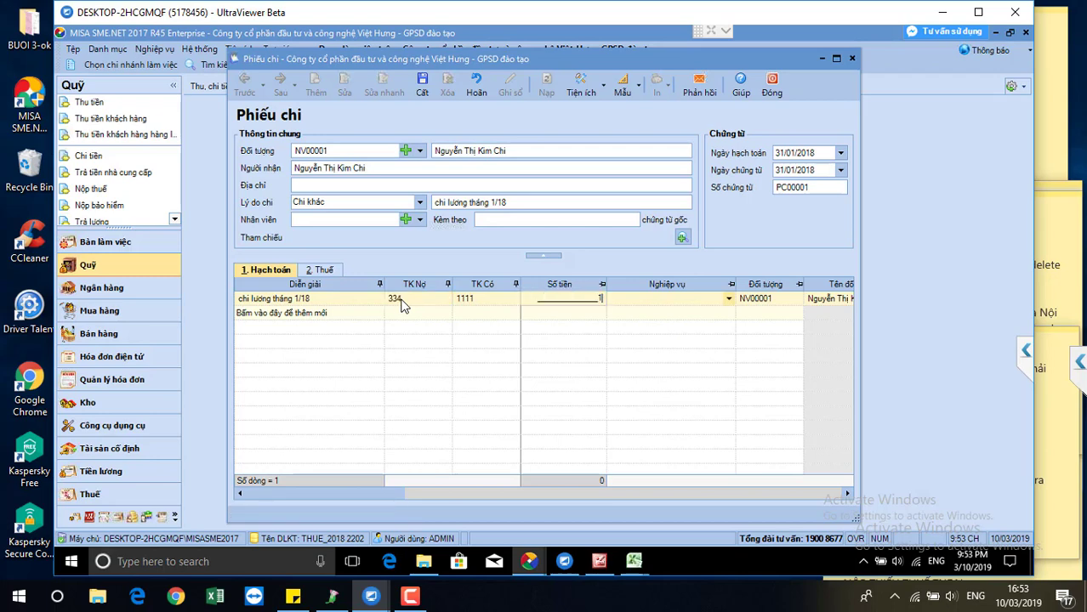
pyautogui.write('13000000')
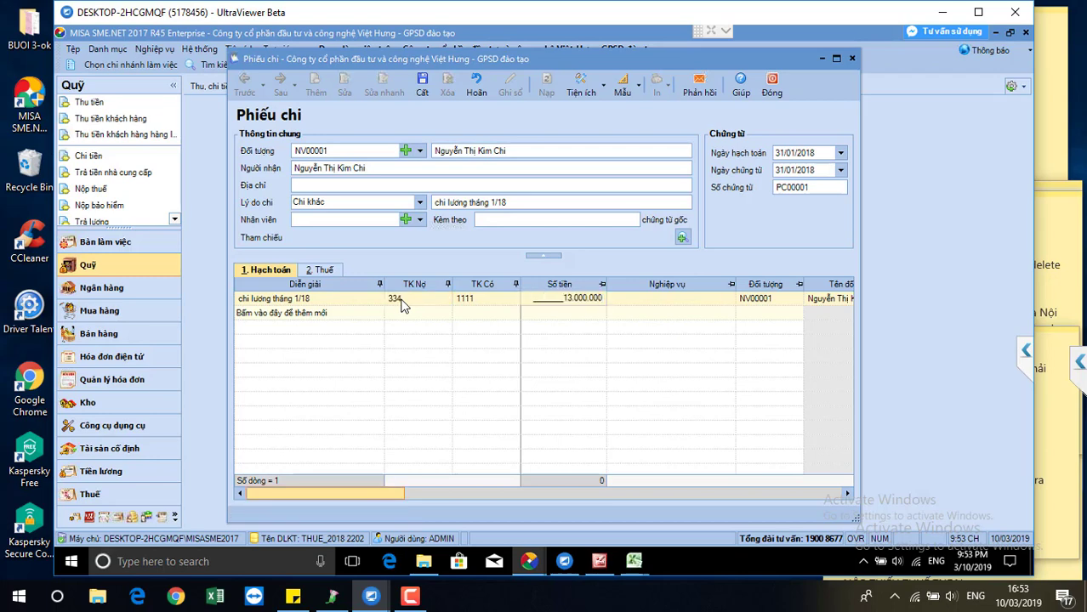
pyautogui.click(420, 89)
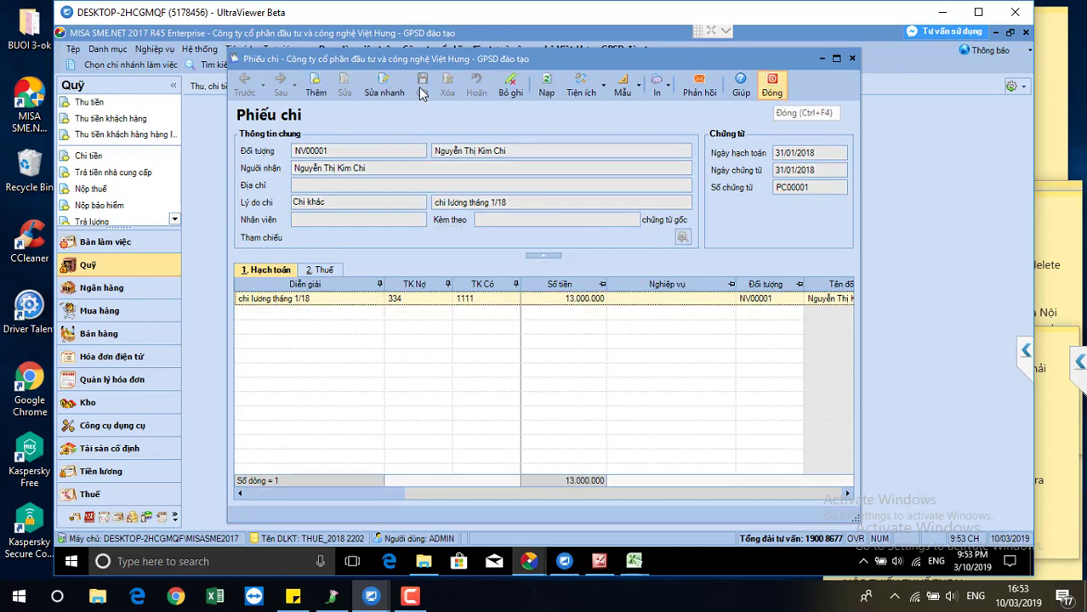
pyautogui.click(771, 87)
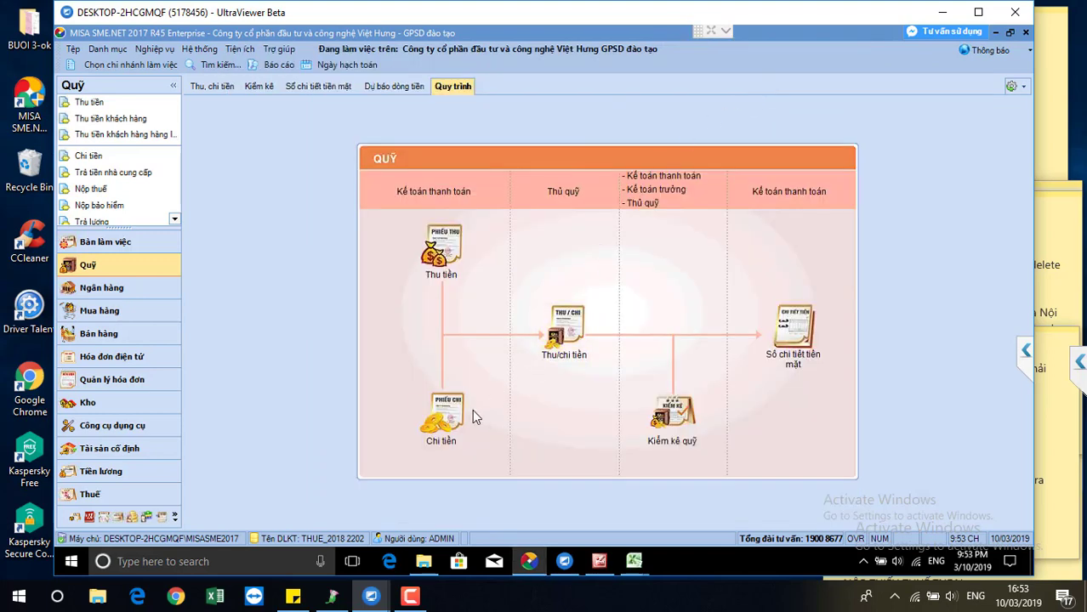
# Step: Open the parameters of the Bảng cân đối tài khoản (Mẫu quản trị) report under Báo cáo tài chính
pyautogui.click(277, 67)
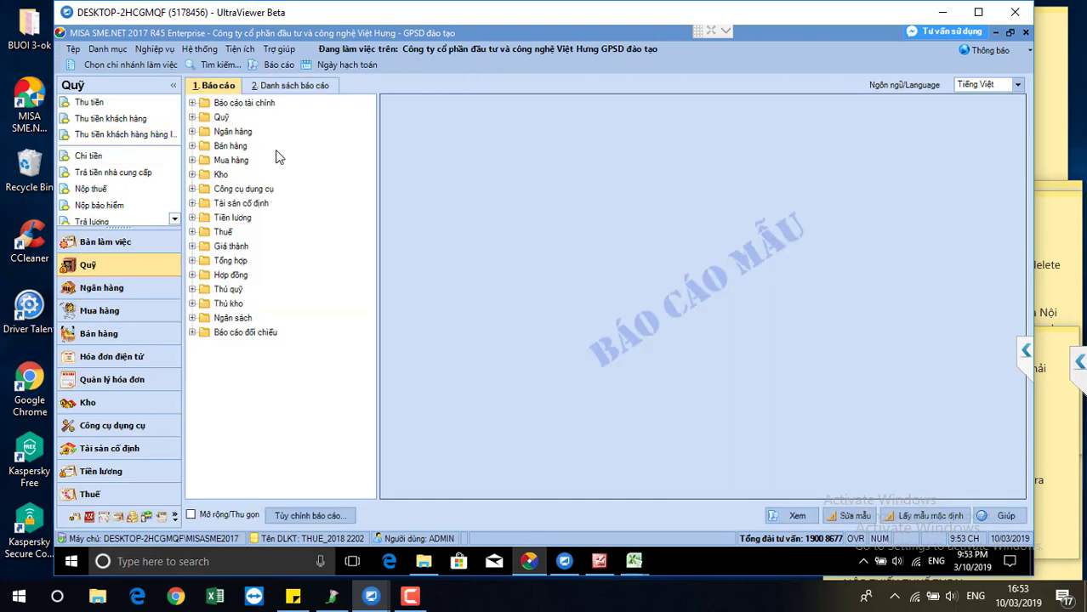
pyautogui.click(244, 103)
pyautogui.doubleClick(243, 102)
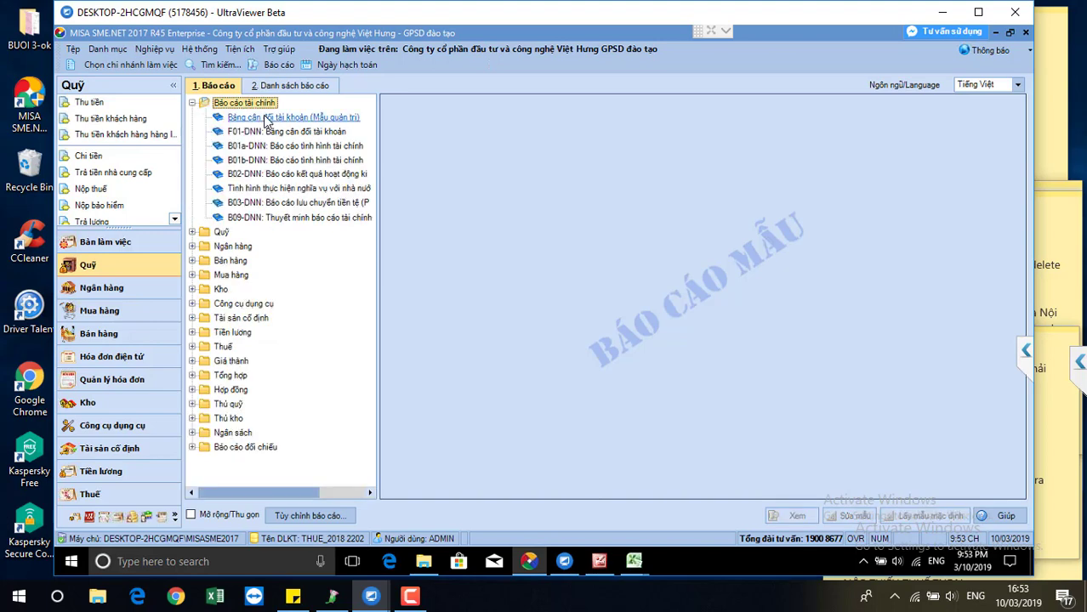
pyautogui.click(265, 118)
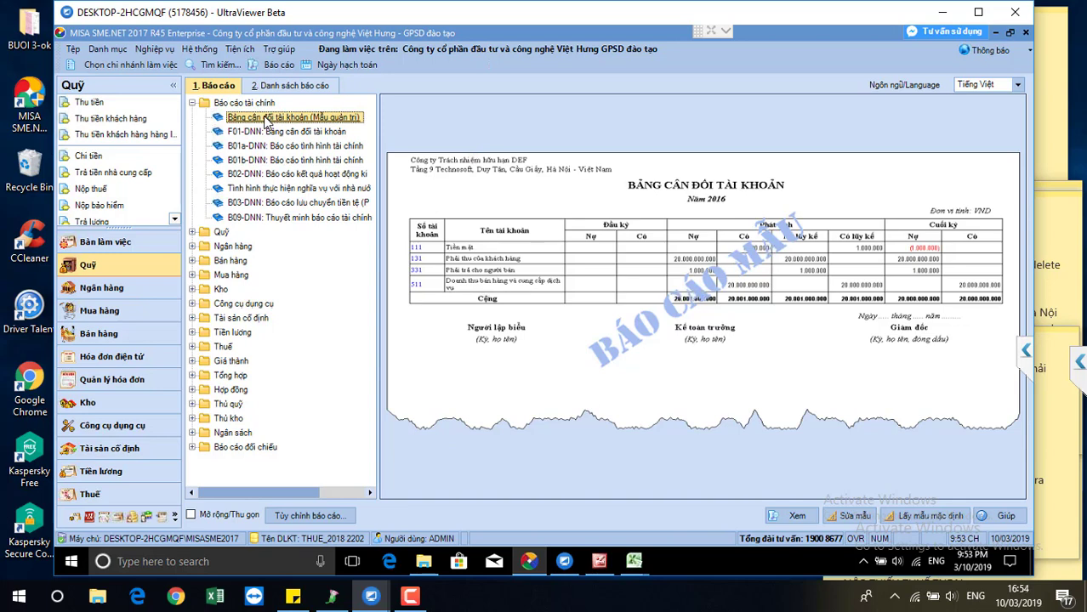
pyautogui.doubleClick(266, 118)
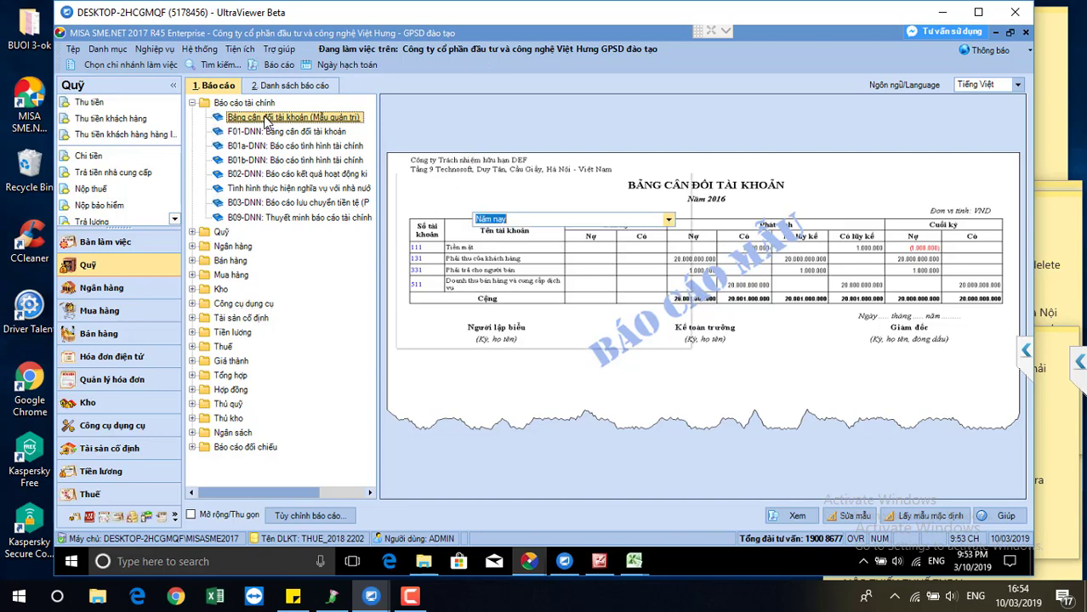
# Step: Generate the trial balance for Tháng 1 with two-sided balances, review accounts such as 154 and 334, and close the report
pyautogui.click(534, 218)
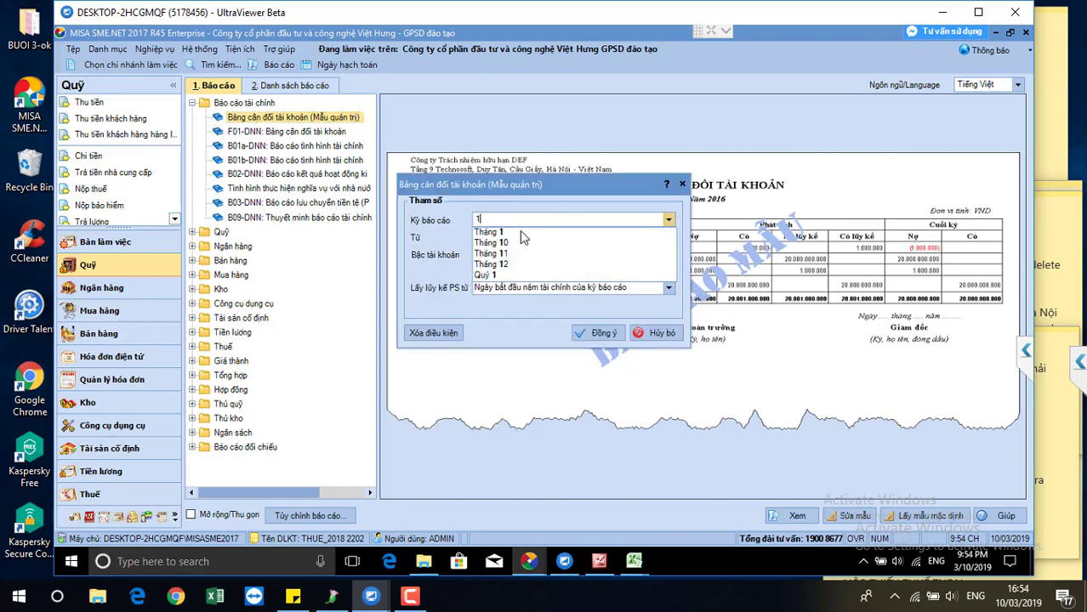
pyautogui.click(521, 236)
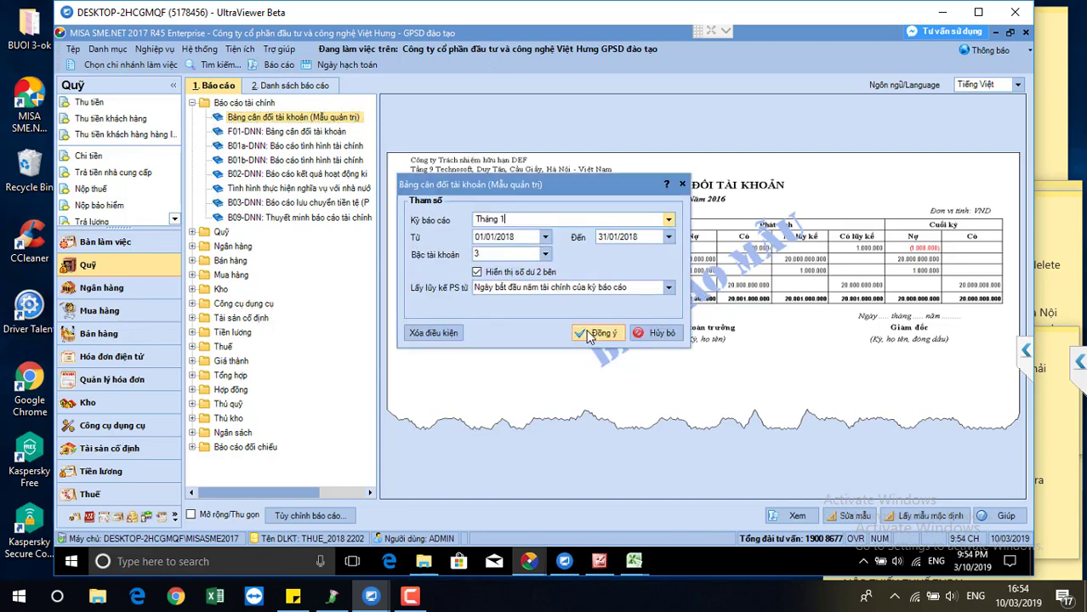
pyautogui.click(477, 272)
pyautogui.click(587, 332)
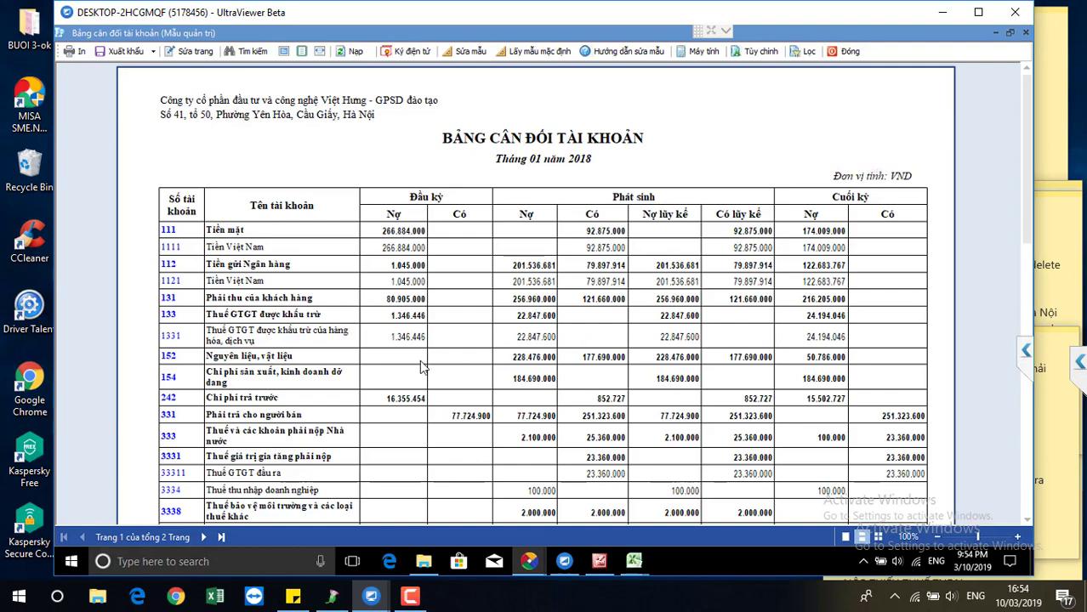
pyautogui.scroll(-3, 238, 437)
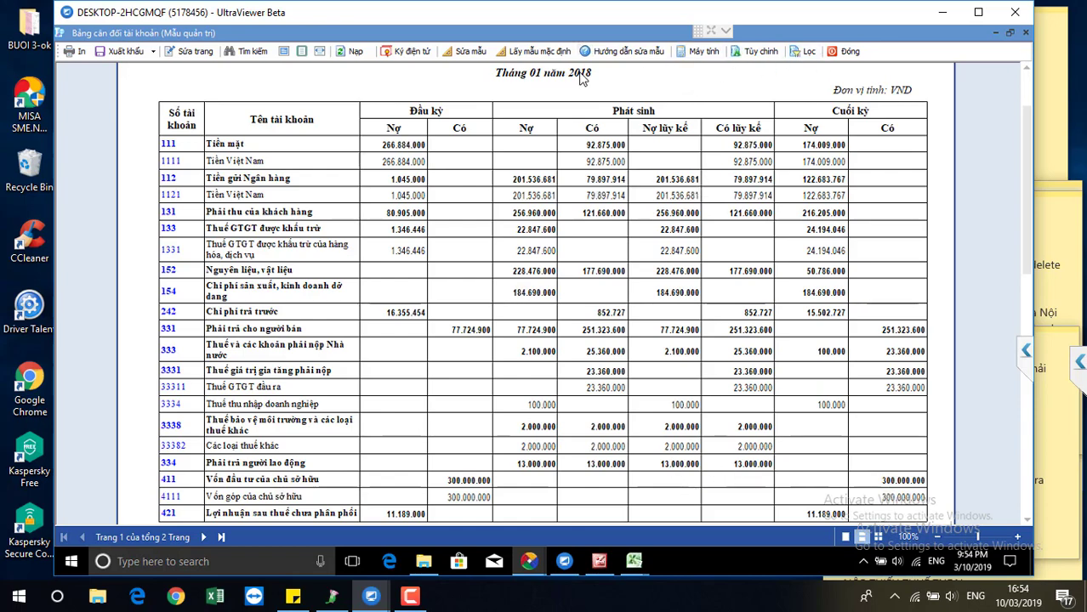
pyautogui.press('Escape')
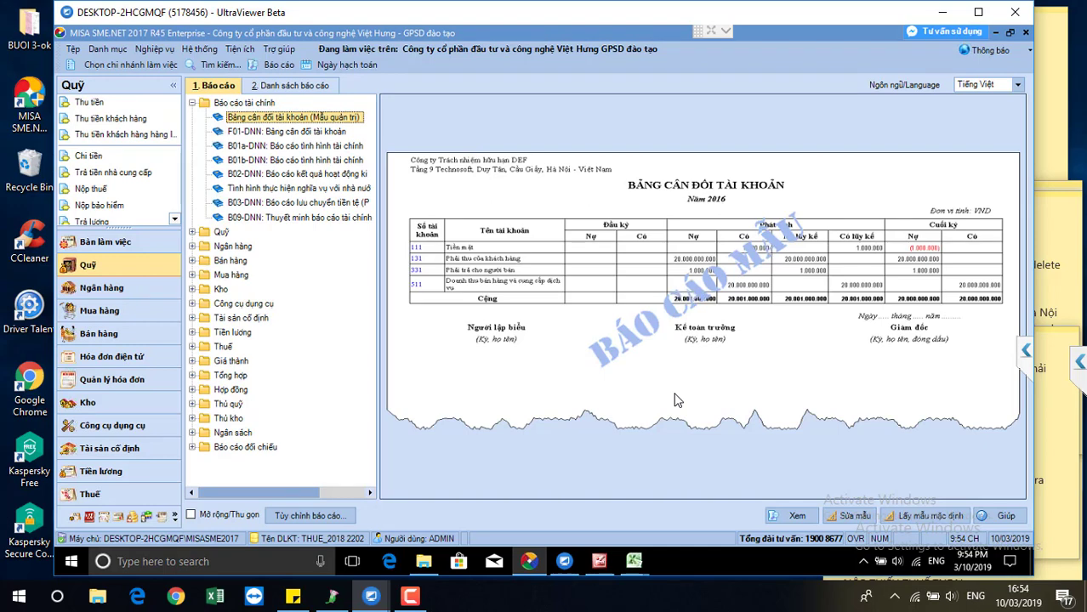
# Step: Unpost and delete the 31/12/2018 Nghiệm thu công trình voucher in Giá thành
pyautogui.click(75, 519)
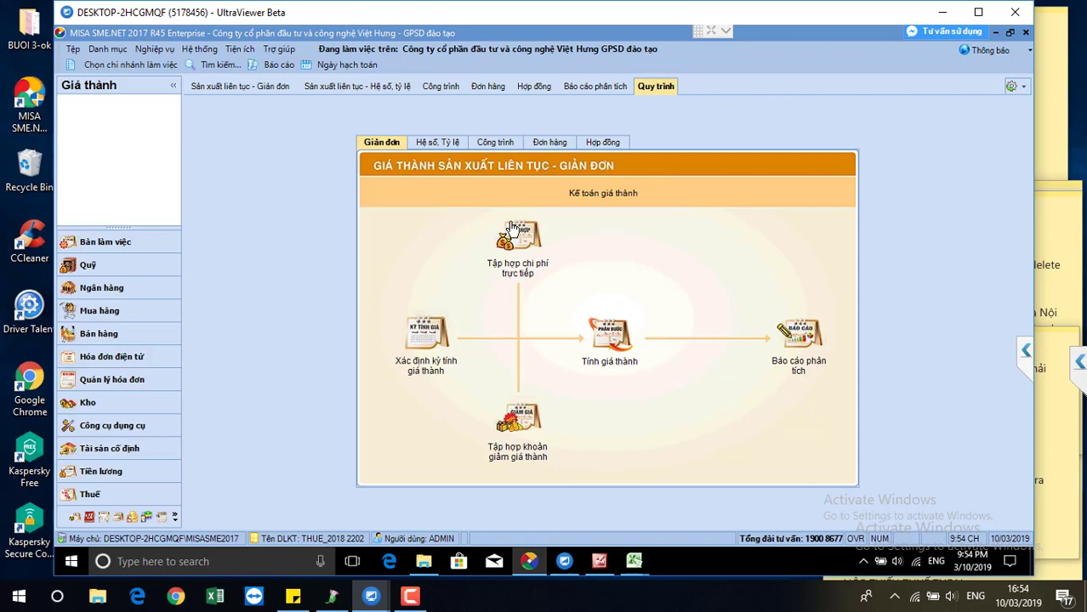
pyautogui.click(484, 144)
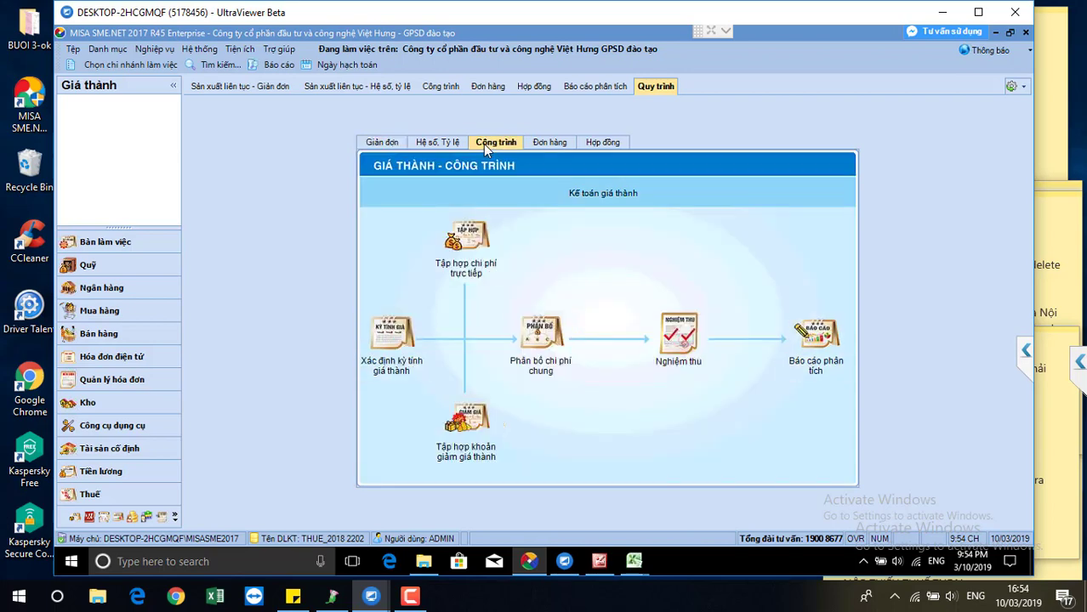
pyautogui.click(681, 351)
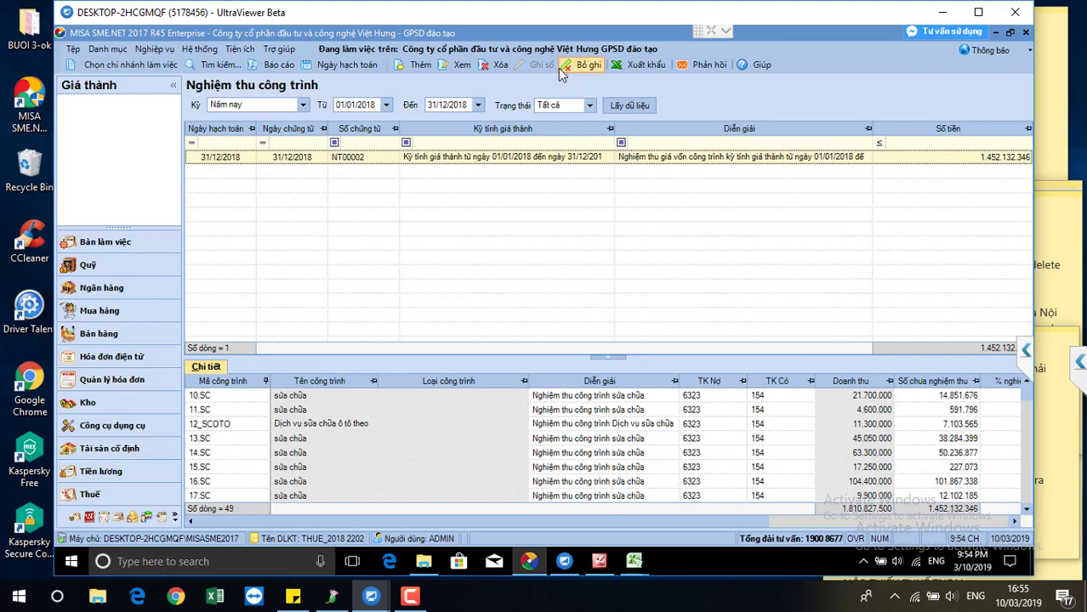
pyautogui.click(574, 68)
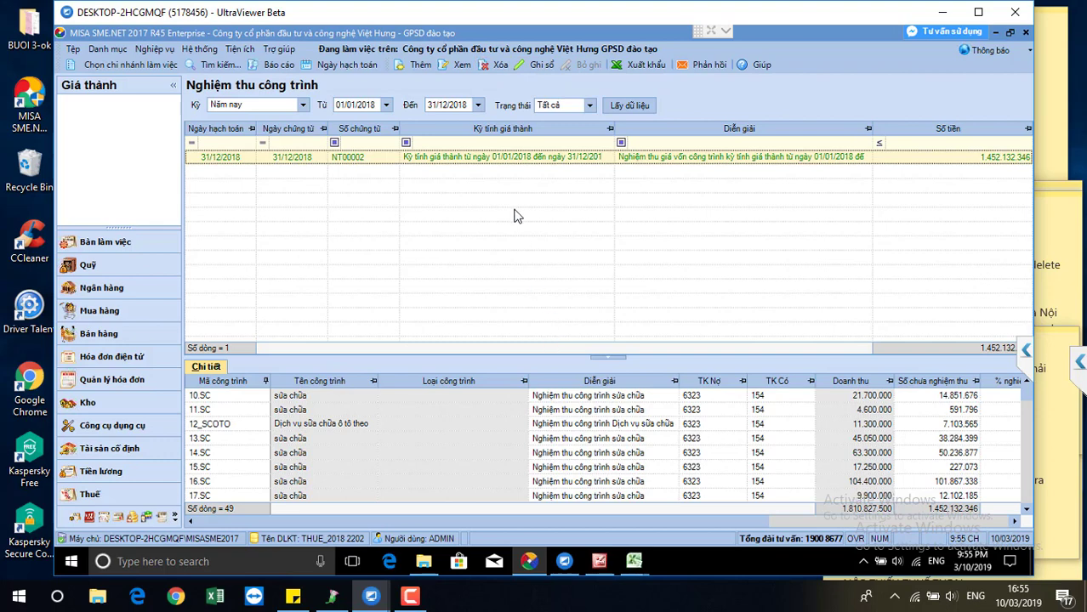
pyautogui.click(498, 68)
pyautogui.click(564, 348)
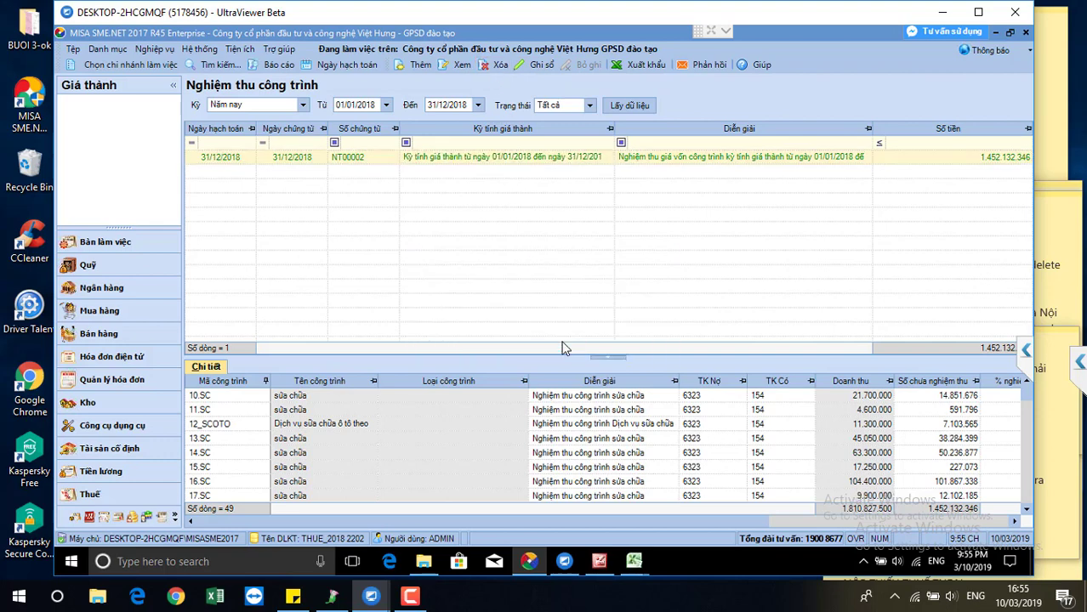
# Step: Open Phân bổ chi phí chung for Công trình with the costing period from 01/01/2018 to 31/12/2018
pyautogui.click(74, 517)
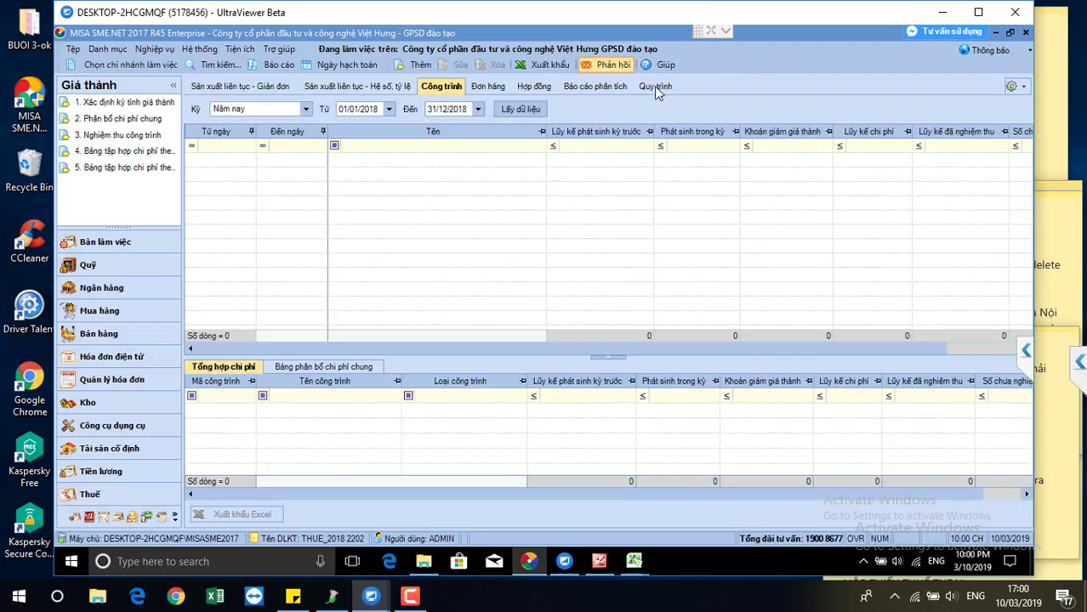
pyautogui.click(654, 86)
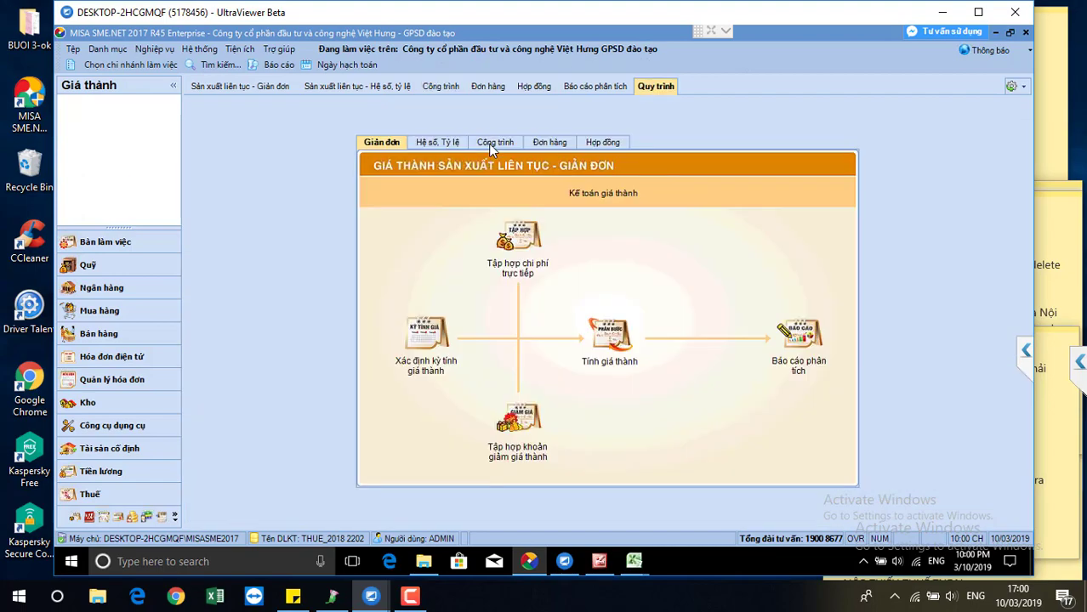
pyautogui.click(491, 143)
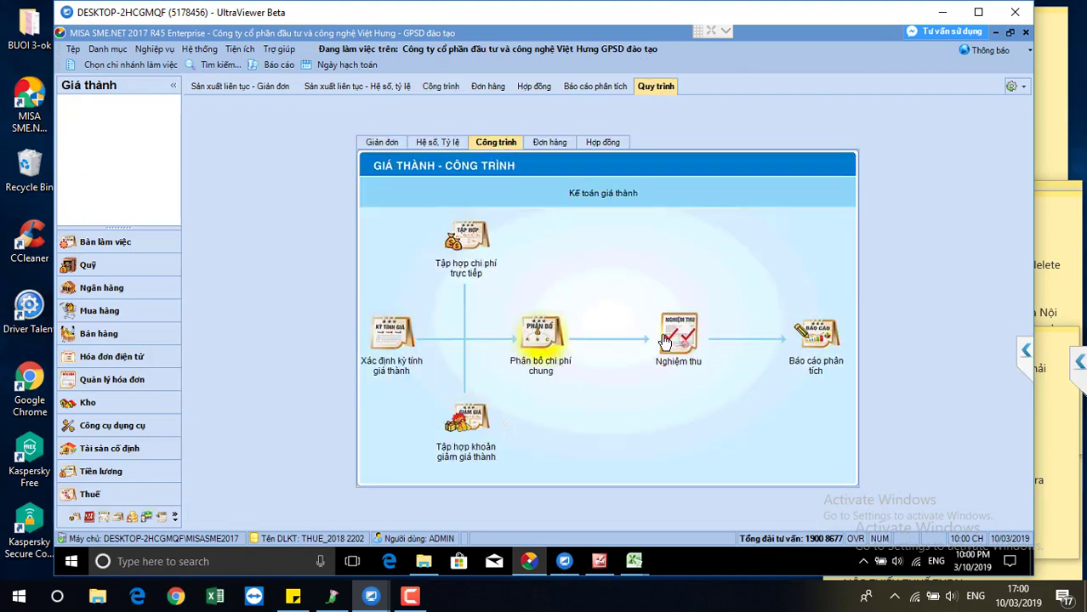
pyautogui.click(539, 349)
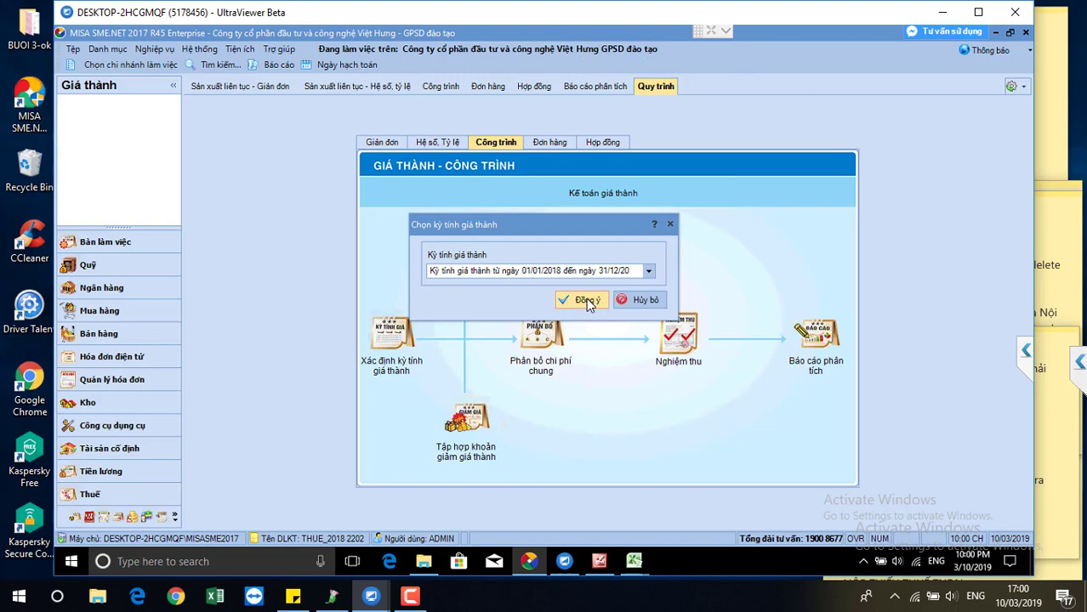
pyautogui.click(586, 300)
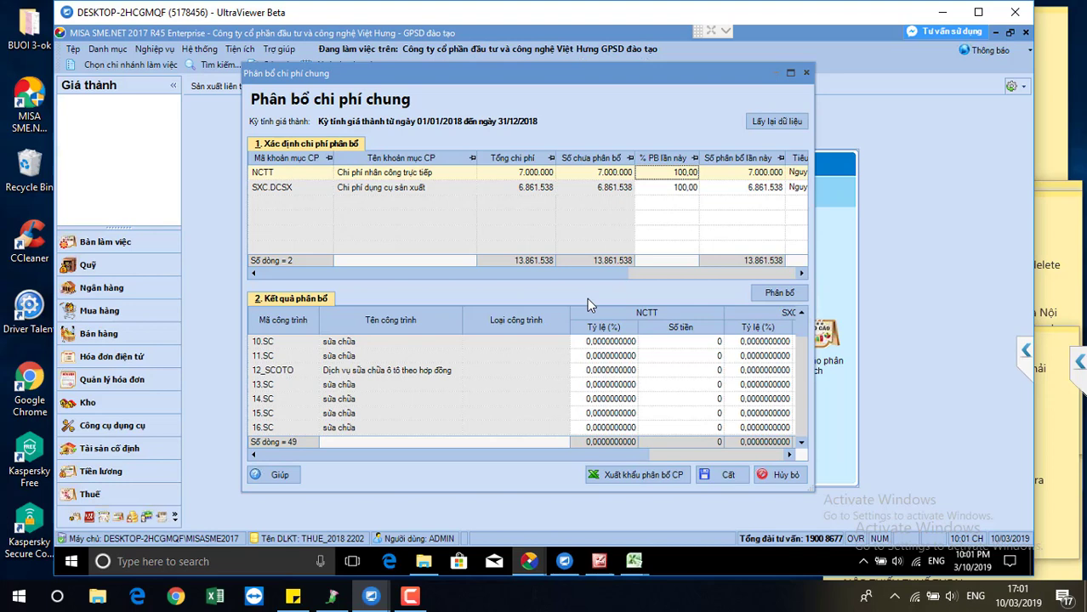
# Step: Set the allocation criterion of NCTT to Doanh thu and copy it to the SXC.DCSX cost item below
pyautogui.hscroll(3, 587, 304)
pyautogui.hscroll(2, 587, 304)
pyautogui.hscroll(-6, 587, 304)
pyautogui.moveTo(610, 271); pyautogui.dragTo(772, 276)
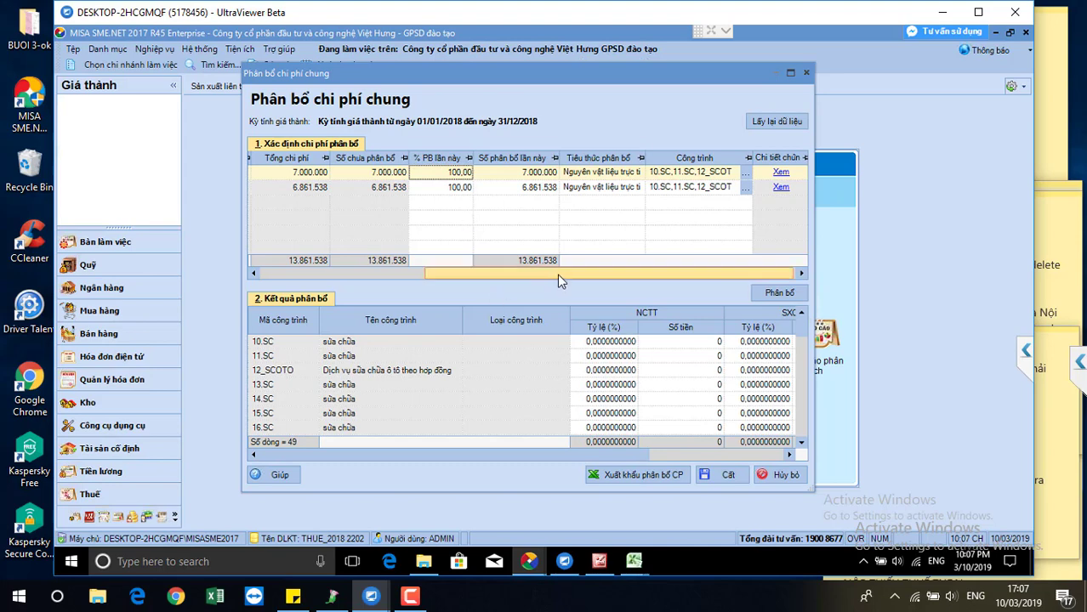
pyautogui.moveTo(541, 273); pyautogui.dragTo(632, 292)
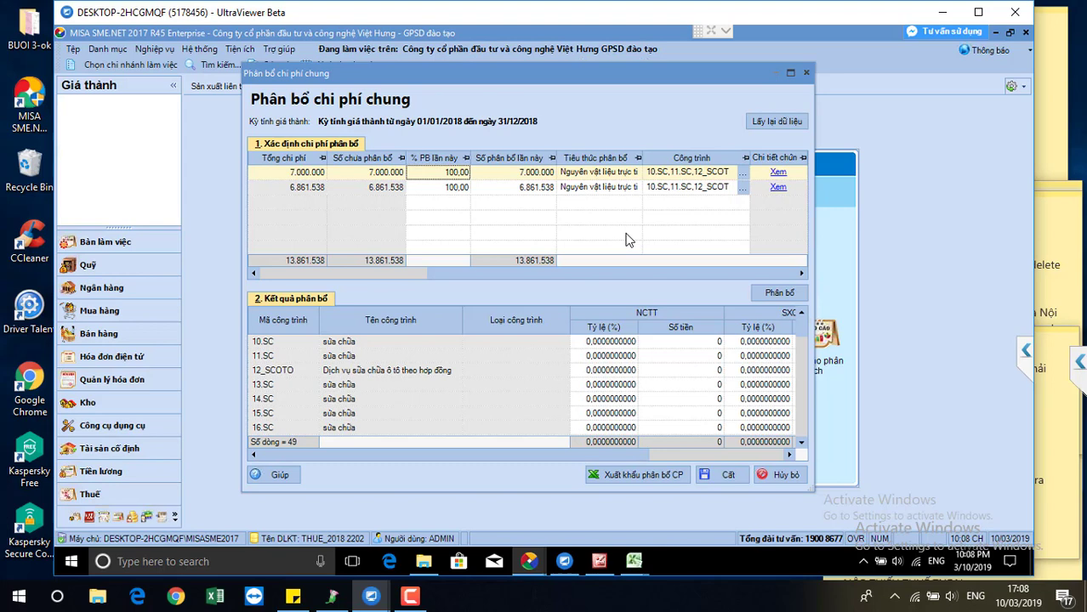
pyautogui.click(631, 174)
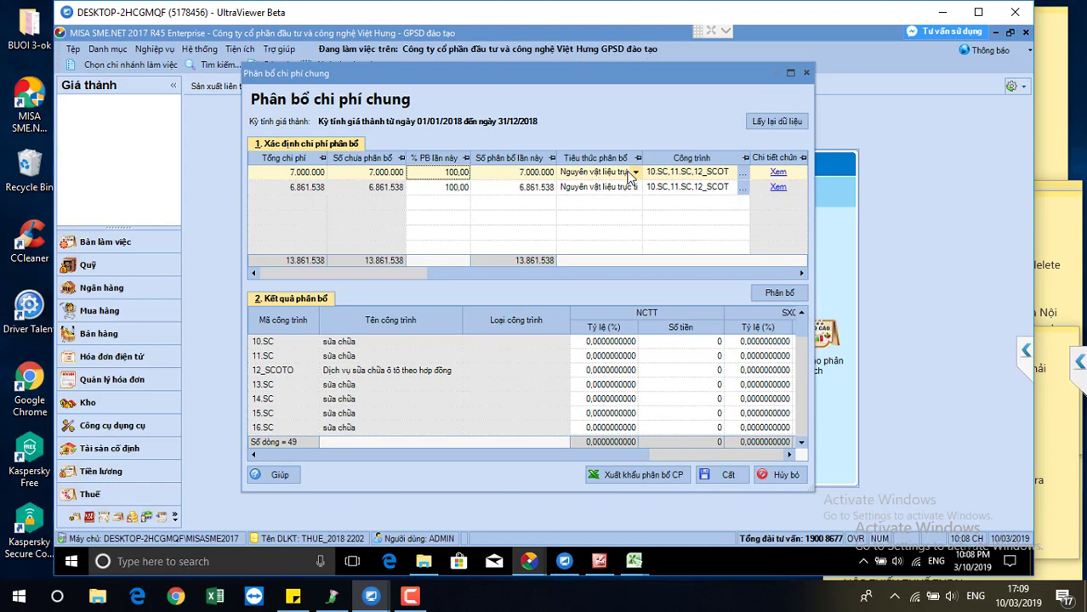
pyautogui.click(637, 174)
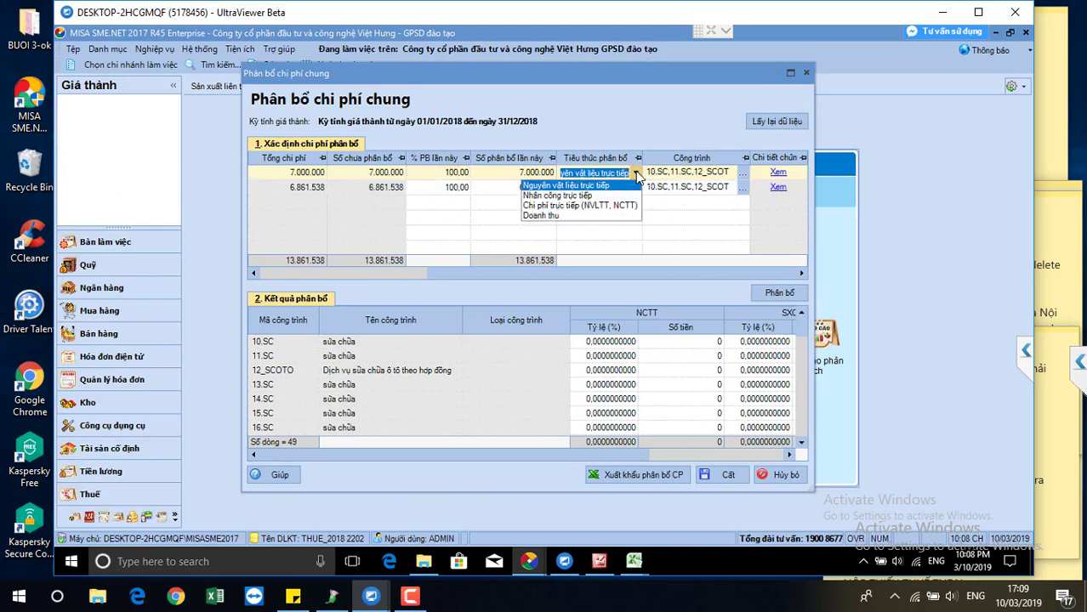
pyautogui.click(574, 216)
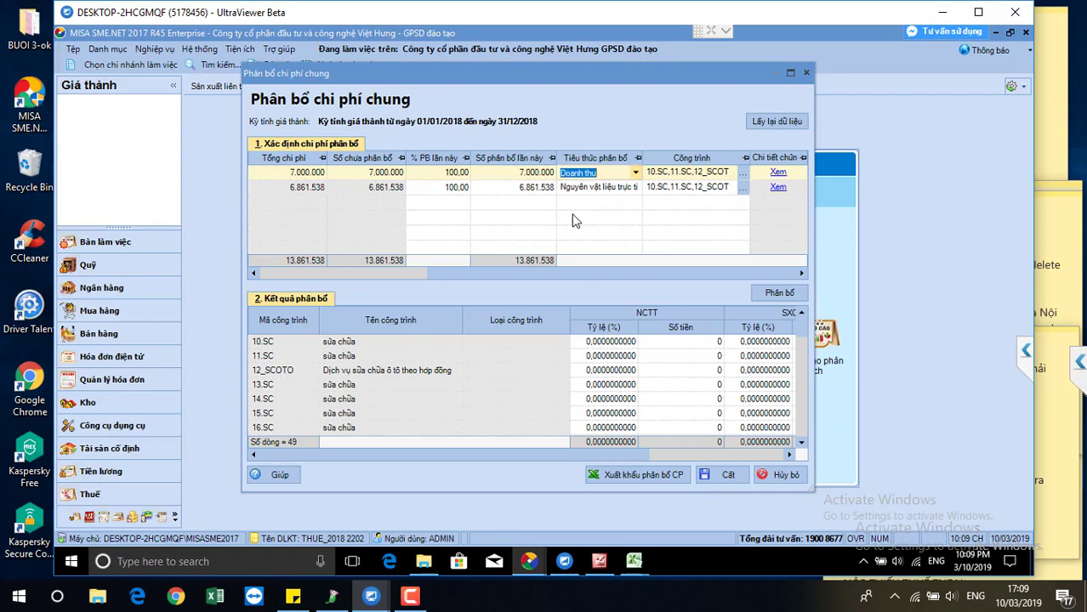
pyautogui.rightClick(585, 169)
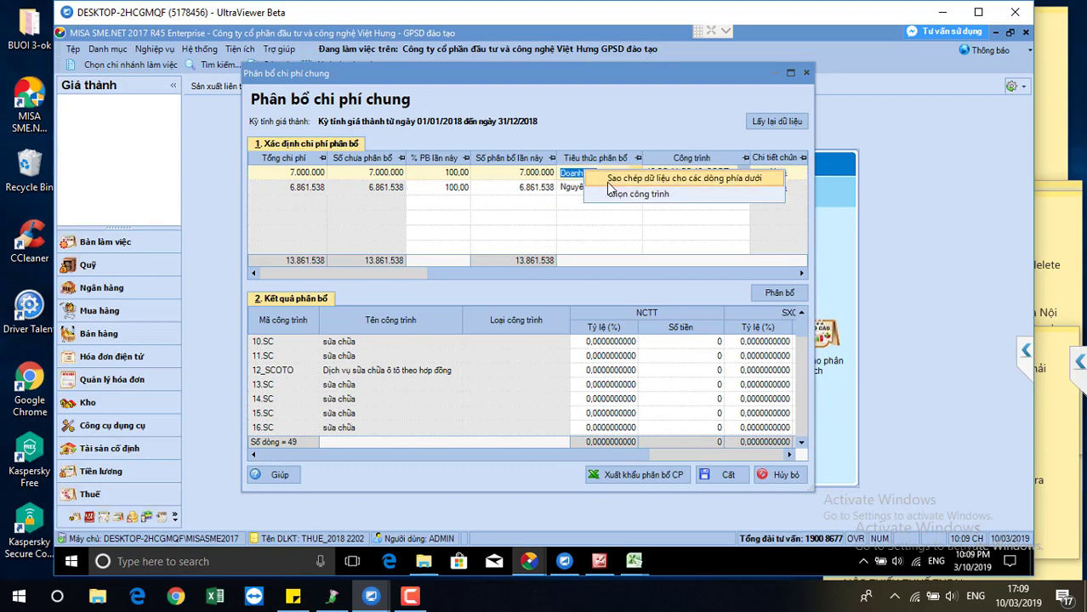
pyautogui.click(607, 178)
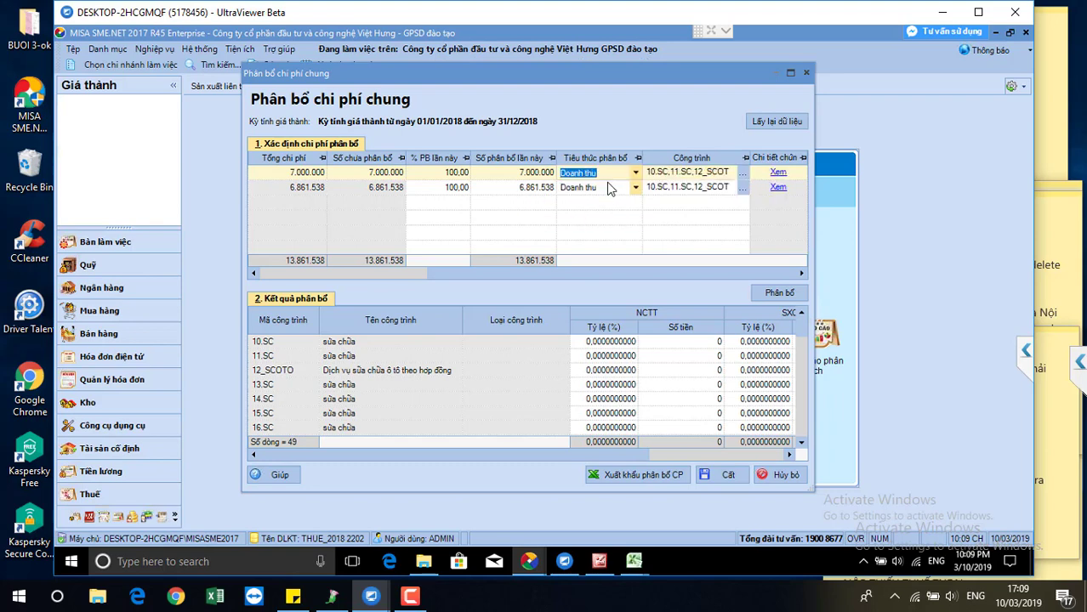
# Step: Run and save the common cost allocation, and proceed to Nghiệm thu công trình
pyautogui.click(779, 294)
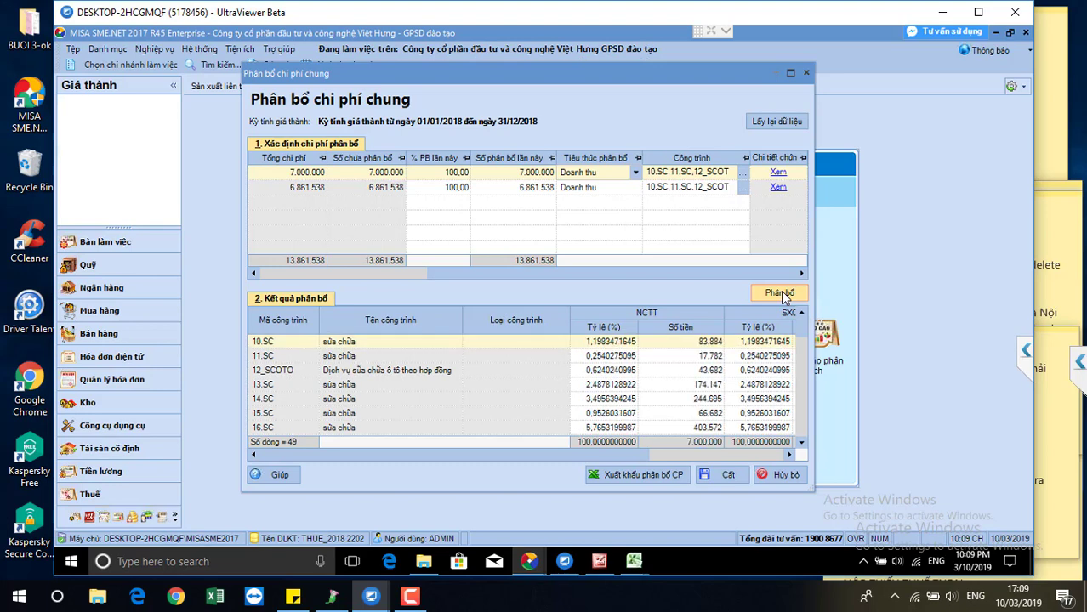
pyautogui.click(725, 476)
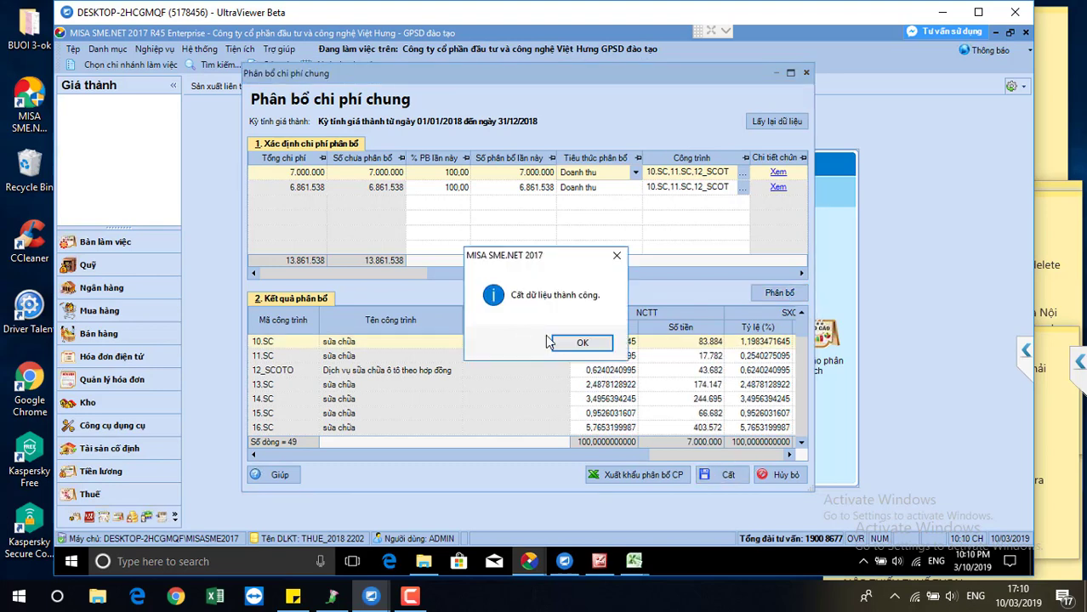
pyautogui.click(568, 342)
pyautogui.click(680, 336)
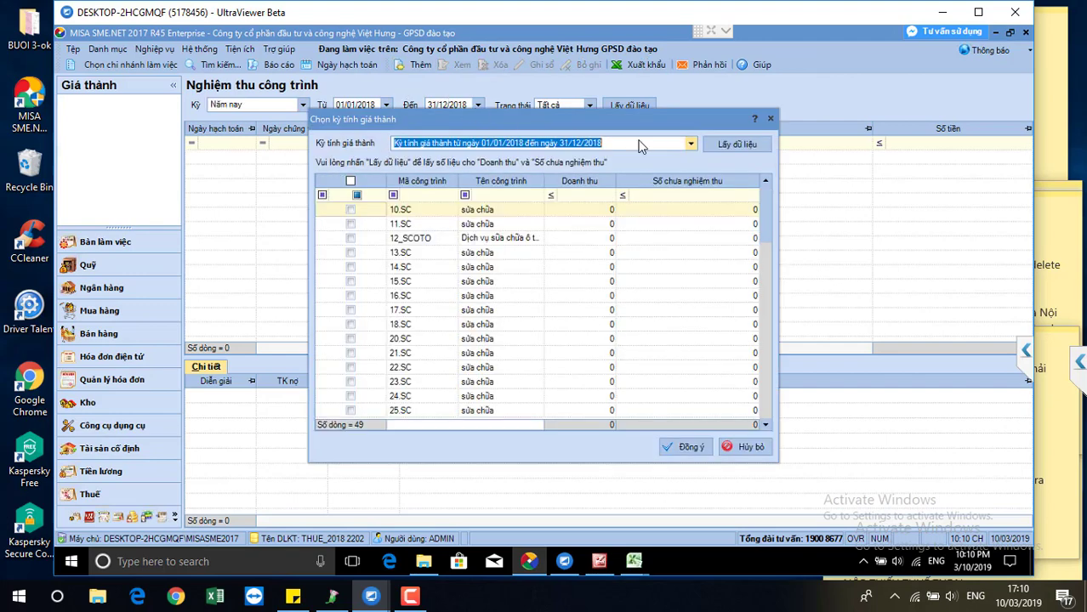
pyautogui.click(738, 144)
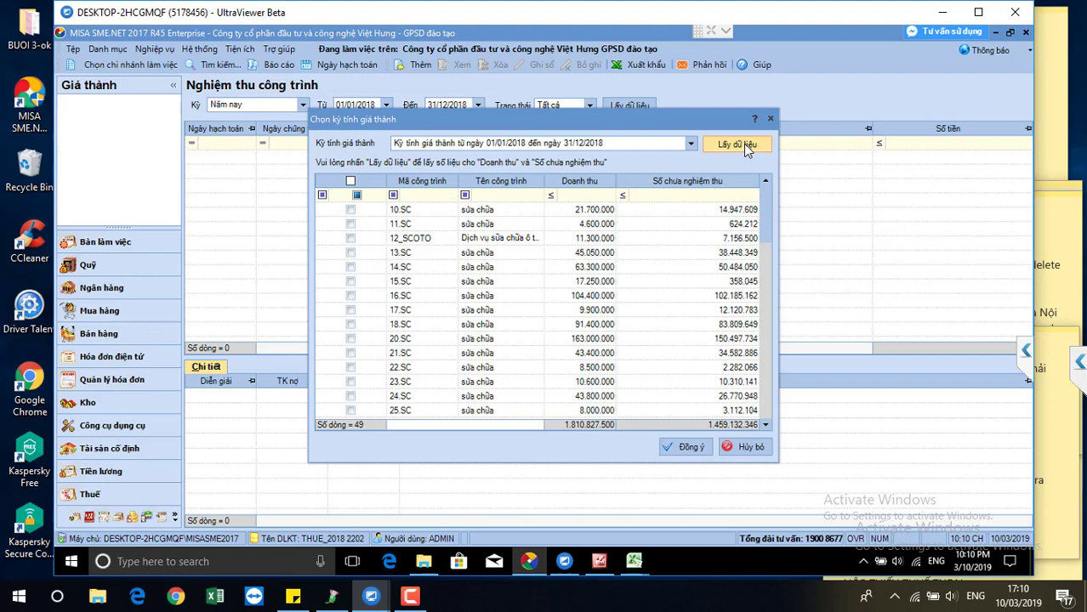
pyautogui.click(349, 182)
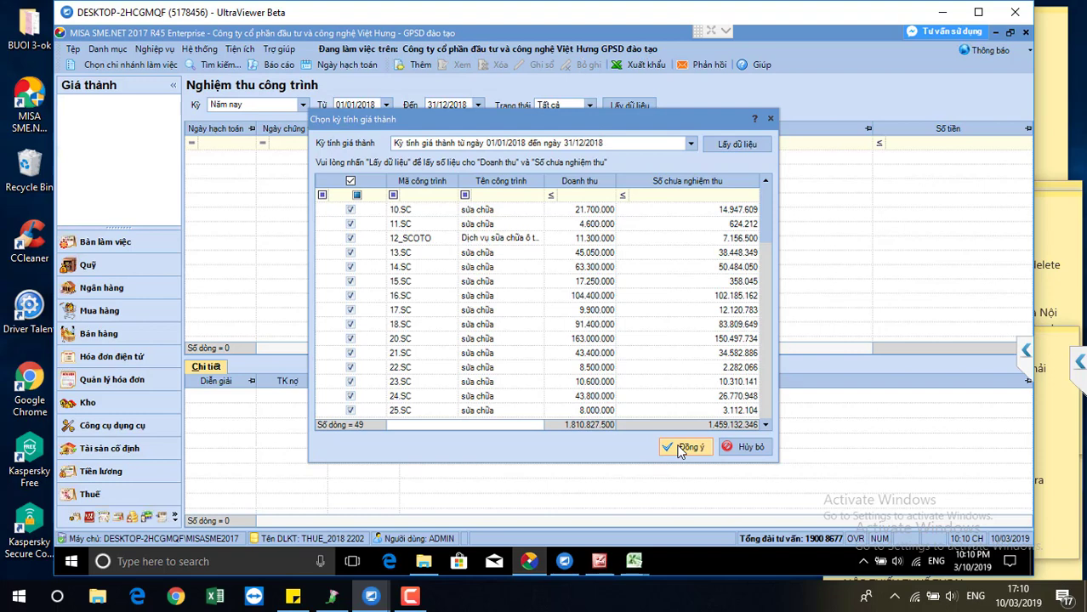
pyautogui.click(737, 450)
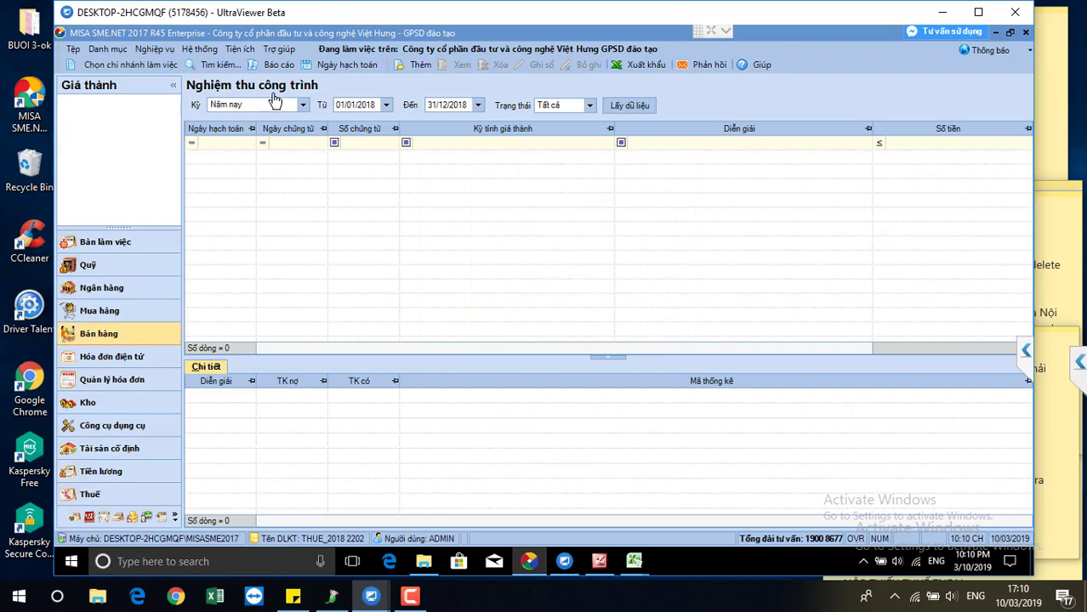
# Step: Add a Nghiệm thu công trình voucher for the period 01/01/2018 to 31/12/2018, loading the figures and including all projects
pyautogui.click(420, 65)
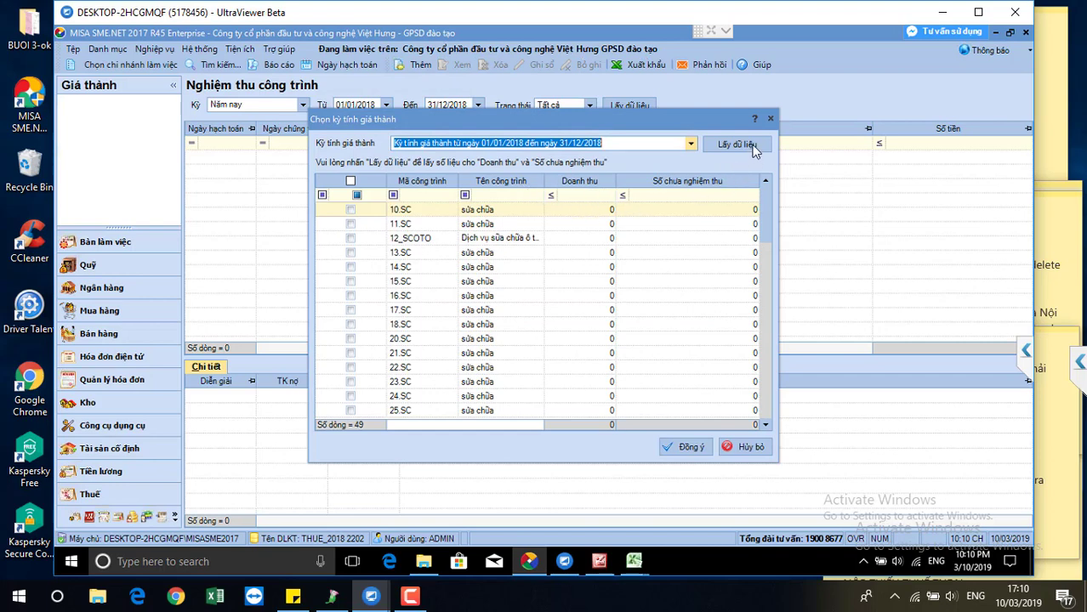
pyautogui.click(724, 143)
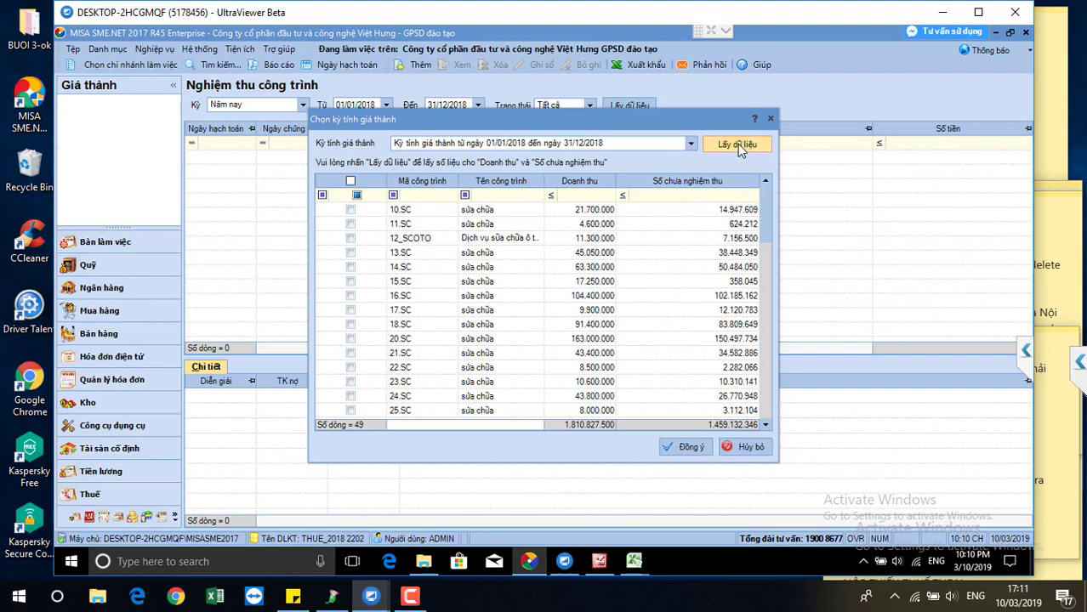
pyautogui.click(350, 182)
pyautogui.click(693, 445)
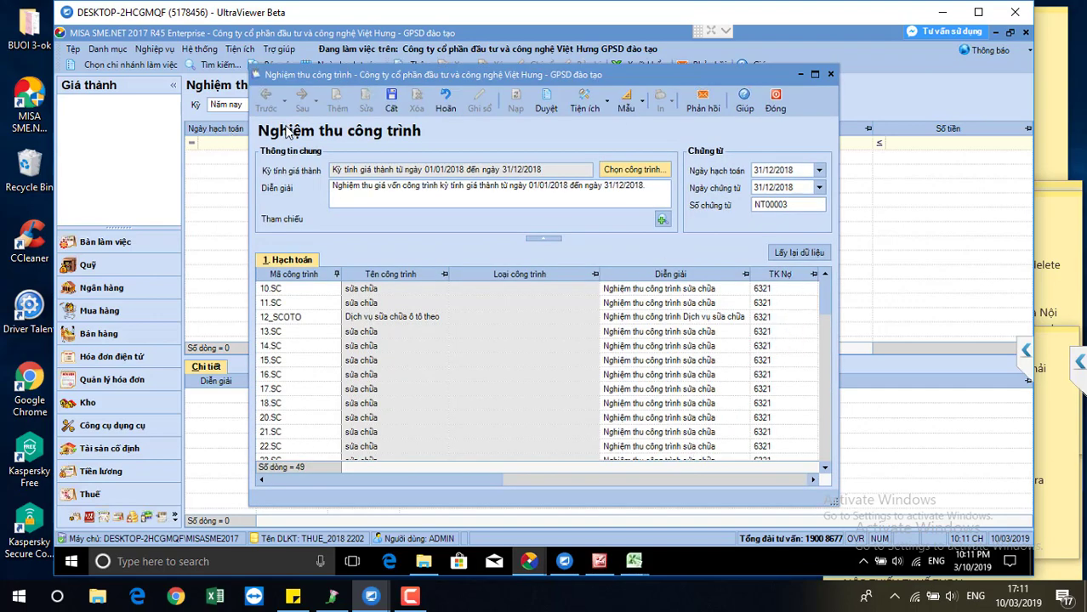
# Step: Set the debit account of the 10.SC line to 6323 and copy it to all project lines below
pyautogui.click(812, 289)
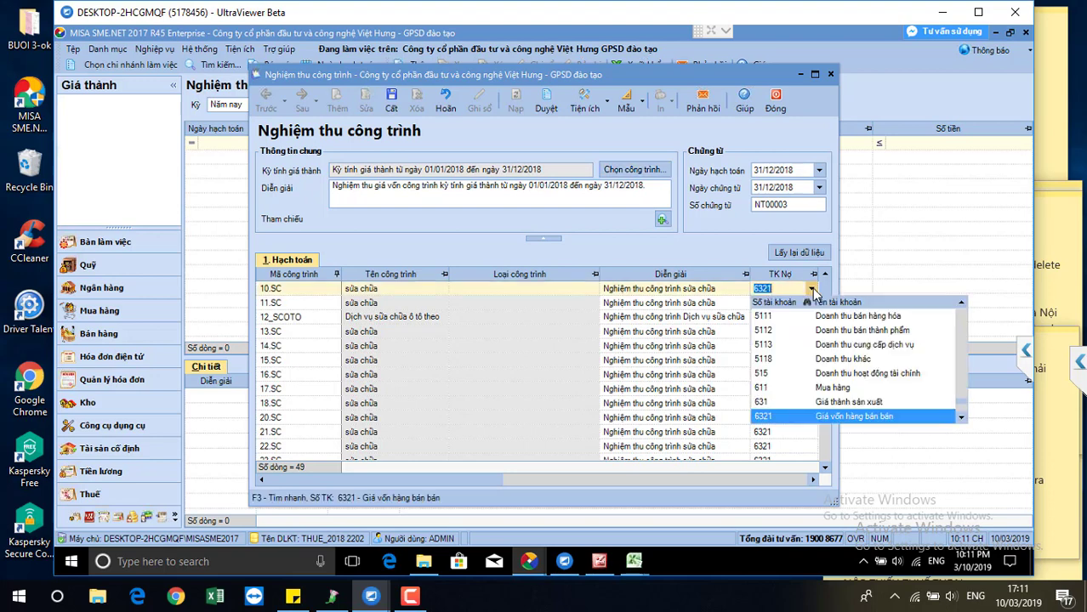
pyautogui.click(961, 417)
pyautogui.click(854, 417)
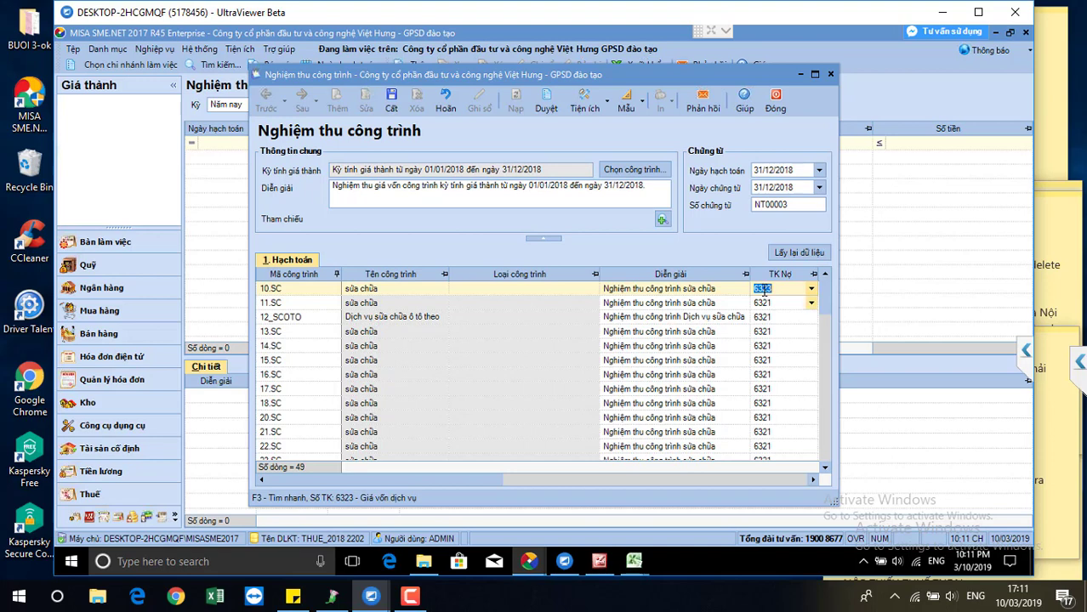
pyautogui.rightClick(792, 295)
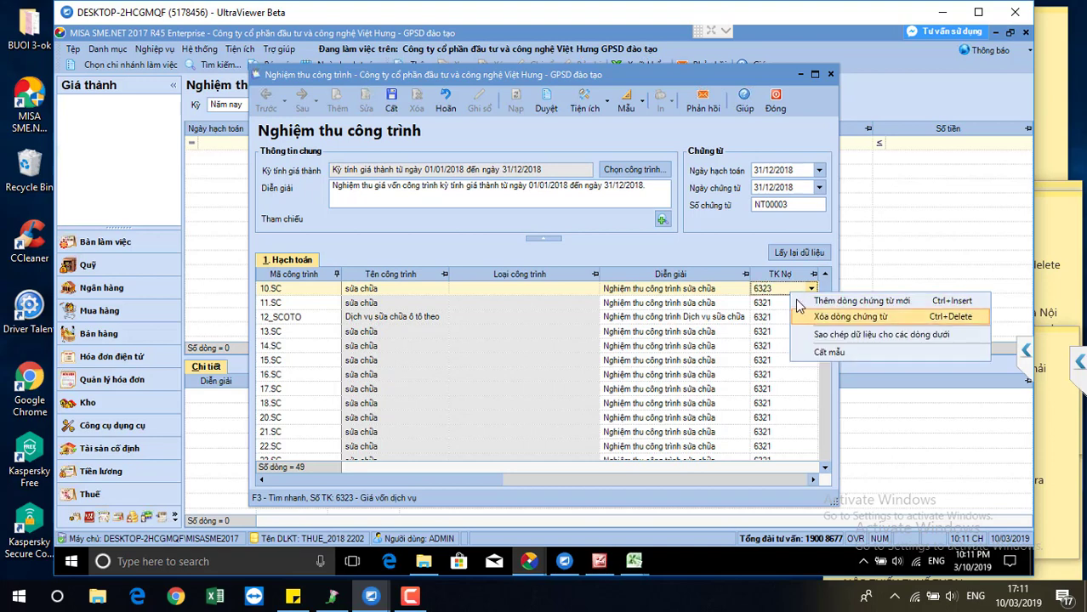
pyautogui.click(834, 332)
pyautogui.scroll(-4, 834, 329)
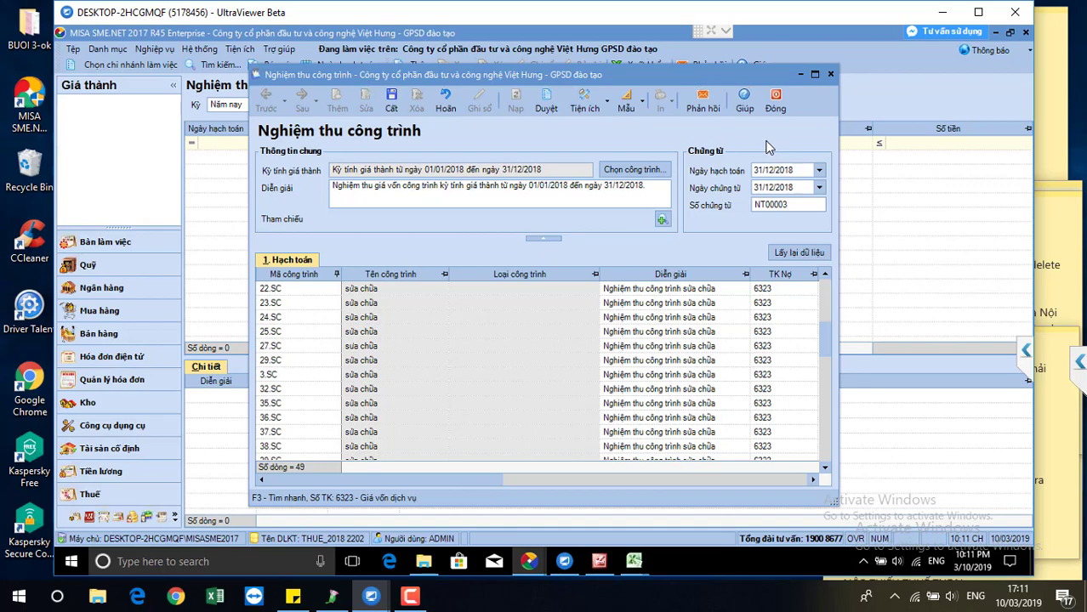
# Step: Save the acceptance voucher, accept posting it without Khoản mục chi phí for account 154, and close it
pyautogui.click(393, 102)
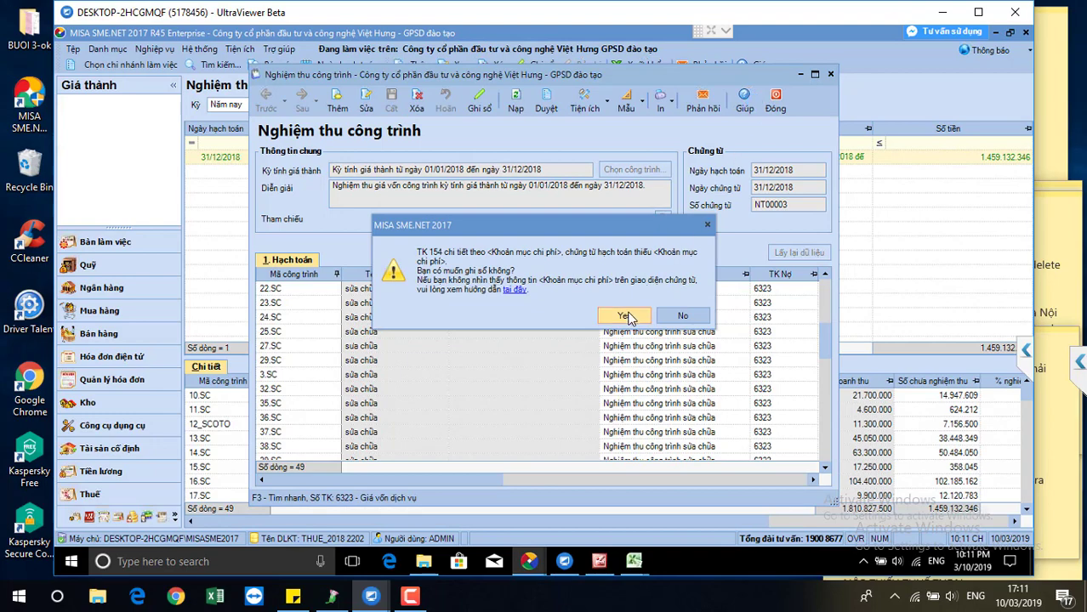
pyautogui.click(630, 316)
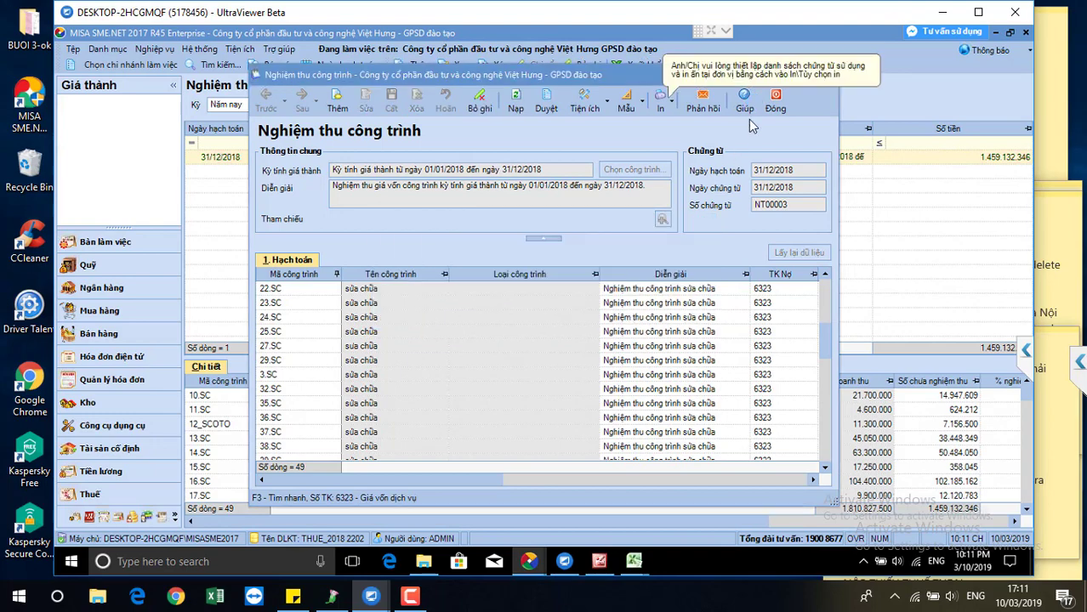
pyautogui.click(774, 101)
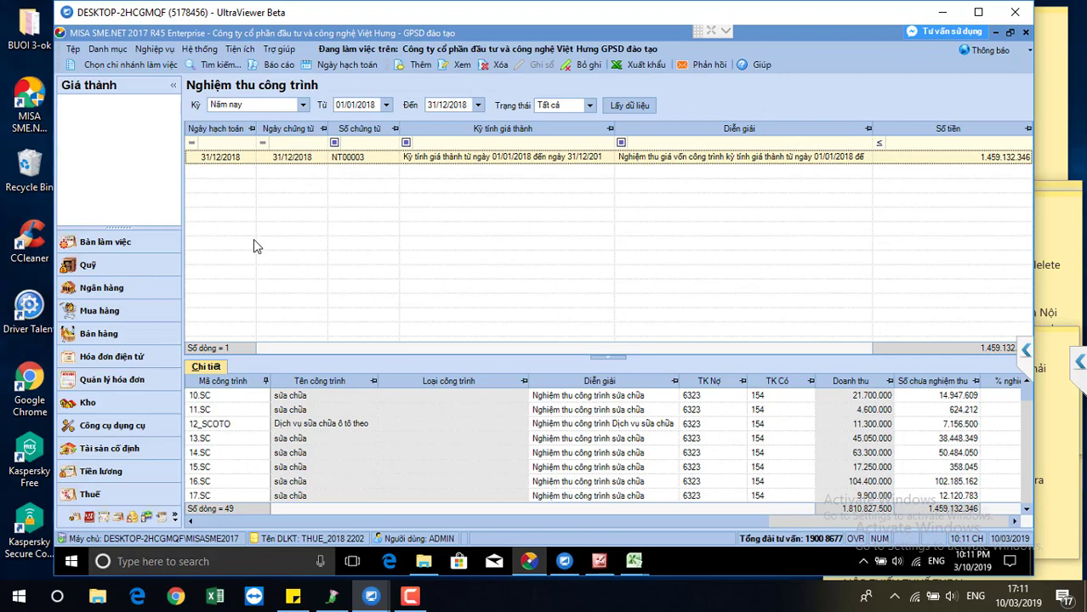
# Step: Generate the Báo cáo tổng hợp lãi lỗ theo công trình report under Giá thành for Năm nay with all projects
pyautogui.click(279, 65)
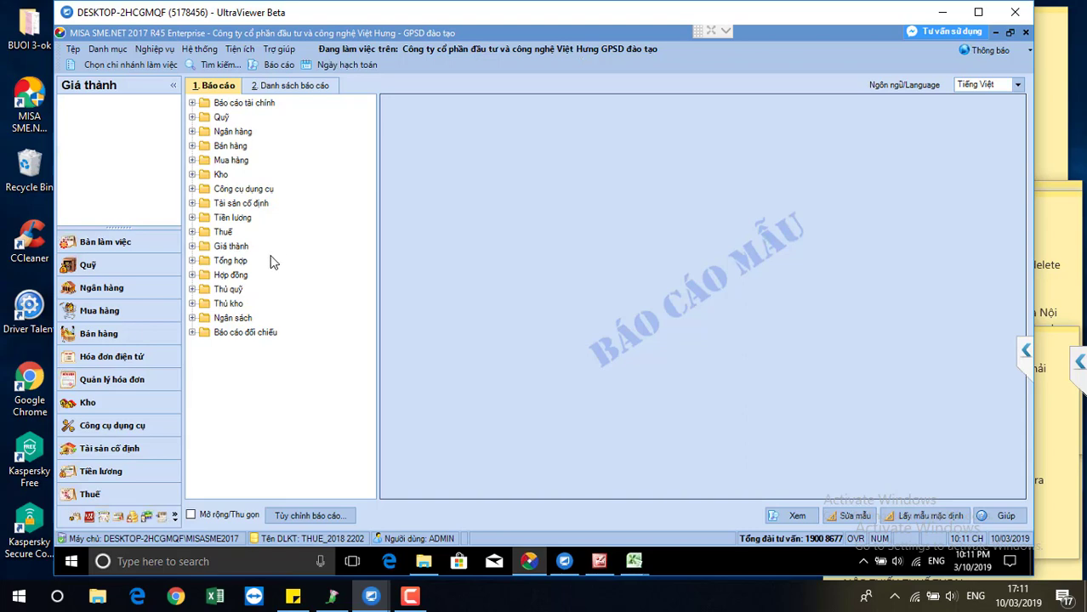
pyautogui.doubleClick(233, 249)
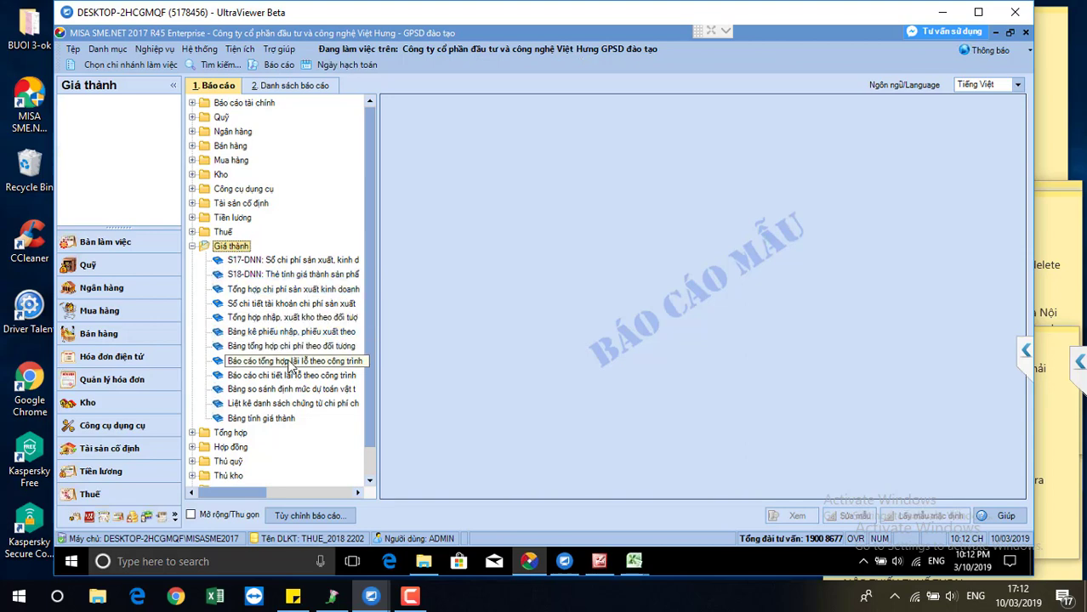
pyautogui.doubleClick(287, 364)
pyautogui.click(543, 168)
pyautogui.click(455, 185)
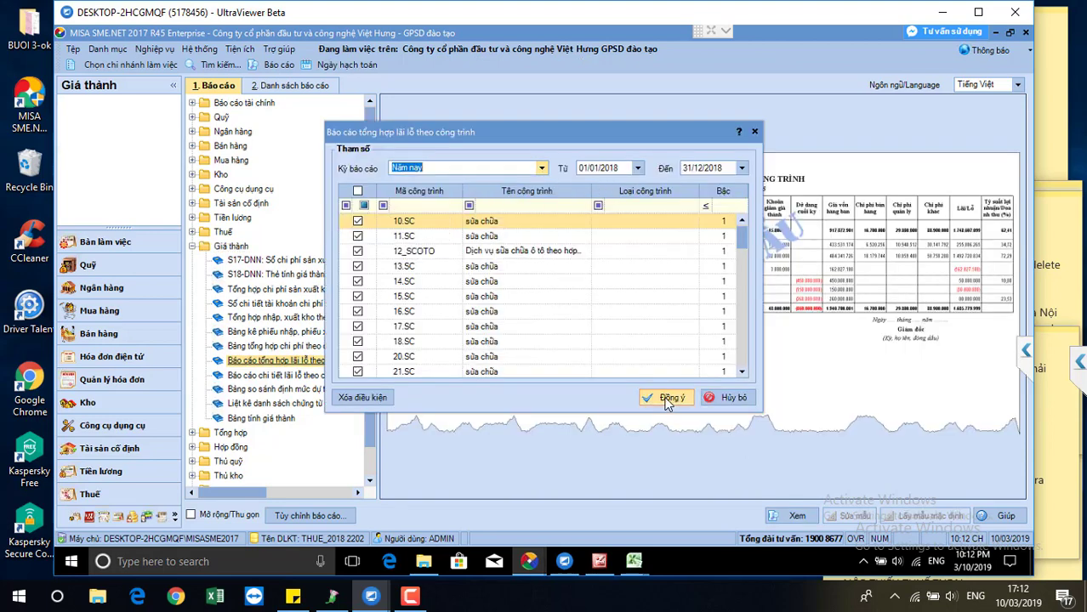
pyautogui.click(669, 399)
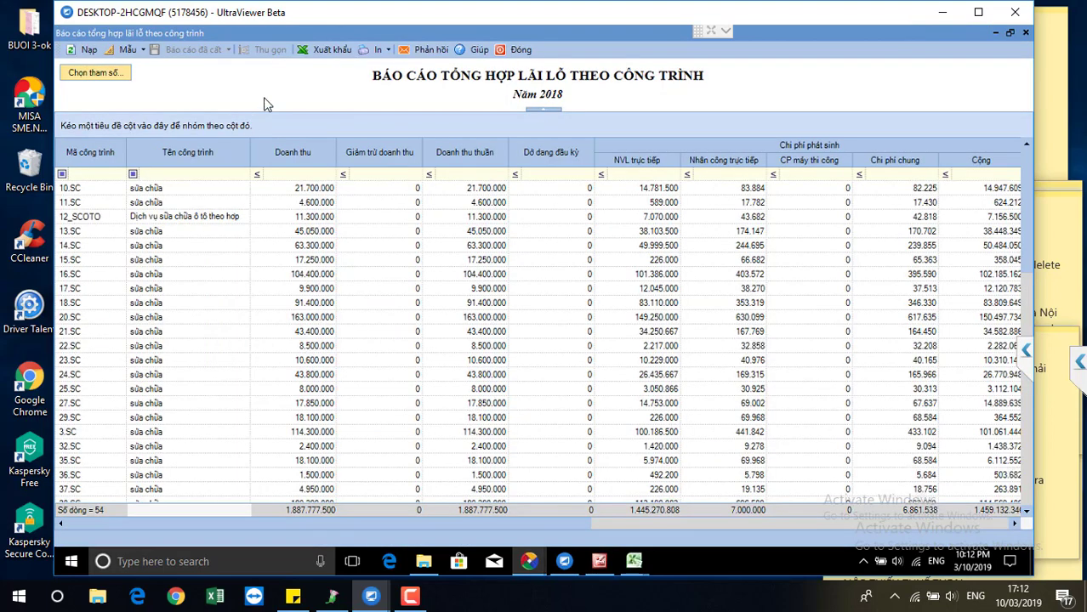
# Step: Export the profit and loss report to the Desktop as BAO_CAO_TONG_HOP_LAI_LO_THEO_CONG_TRINH in (.xls) and open the file in Excel
pyautogui.click(335, 51)
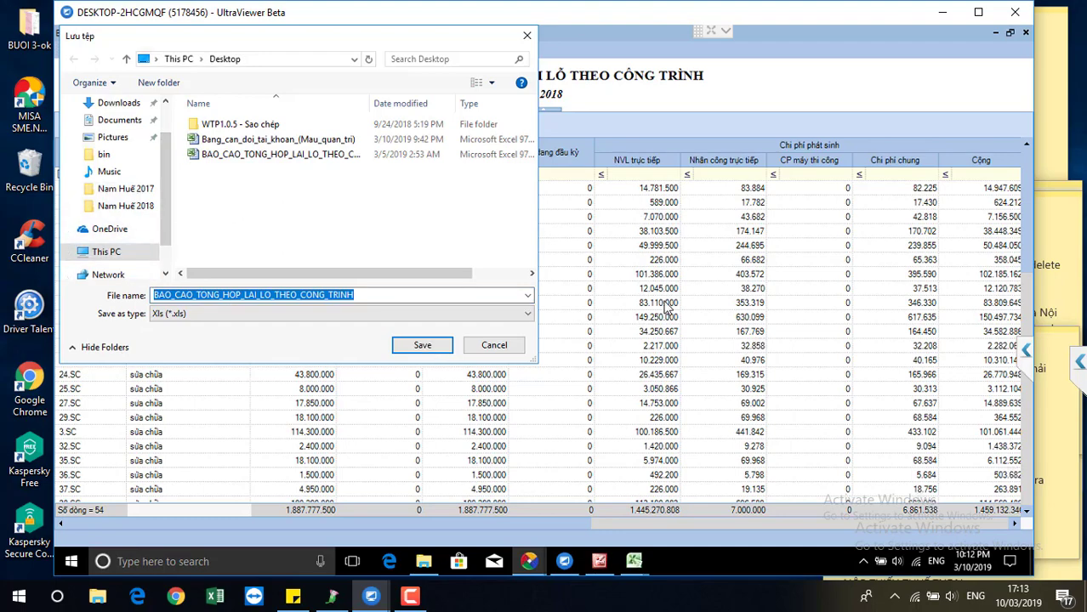
pyautogui.click(486, 346)
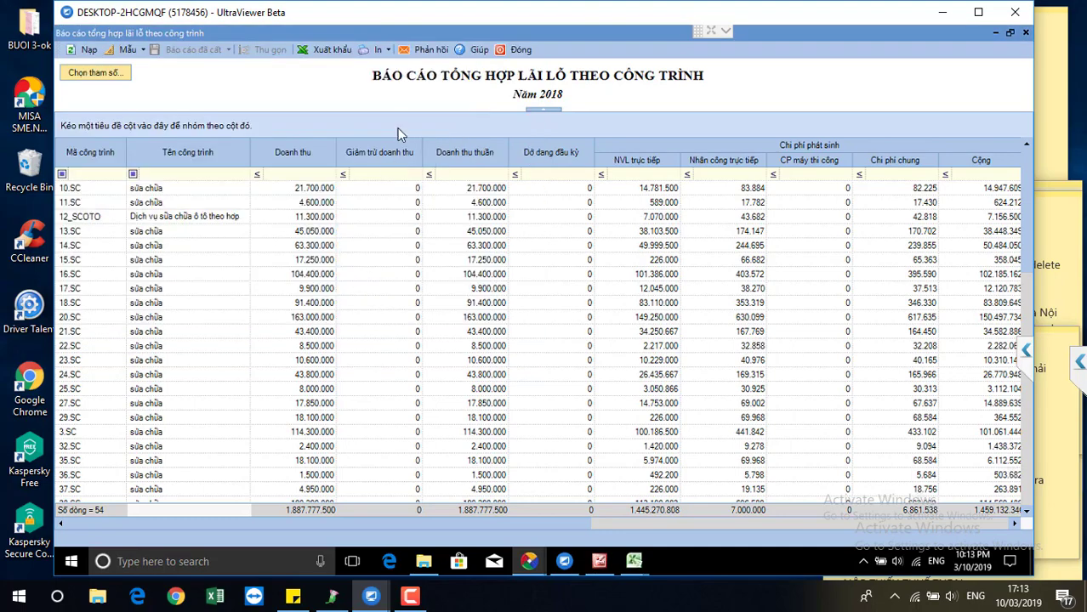
pyautogui.click(341, 50)
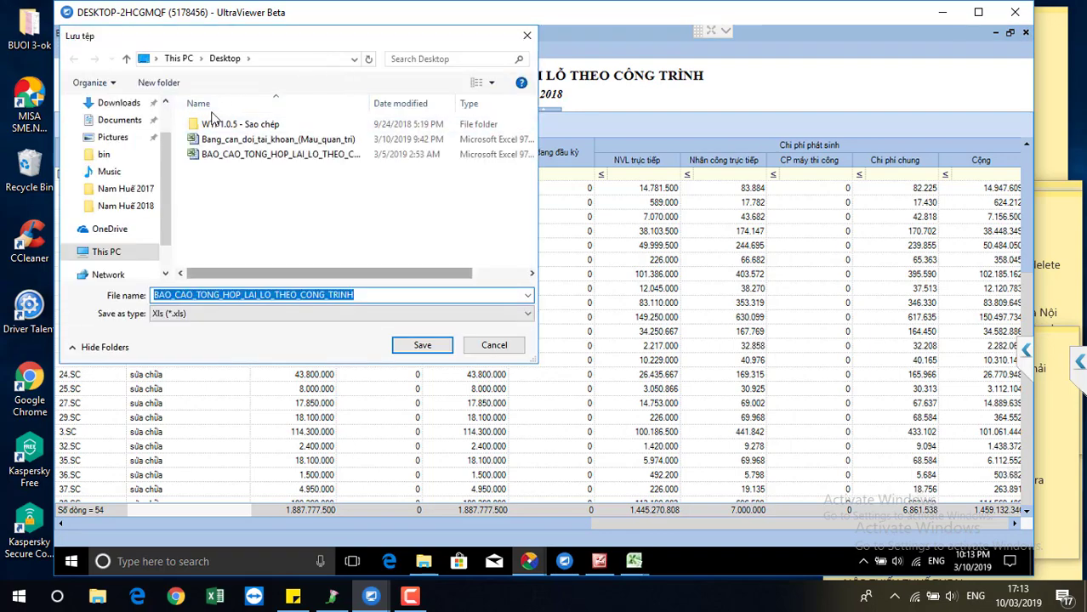
pyautogui.click(366, 295)
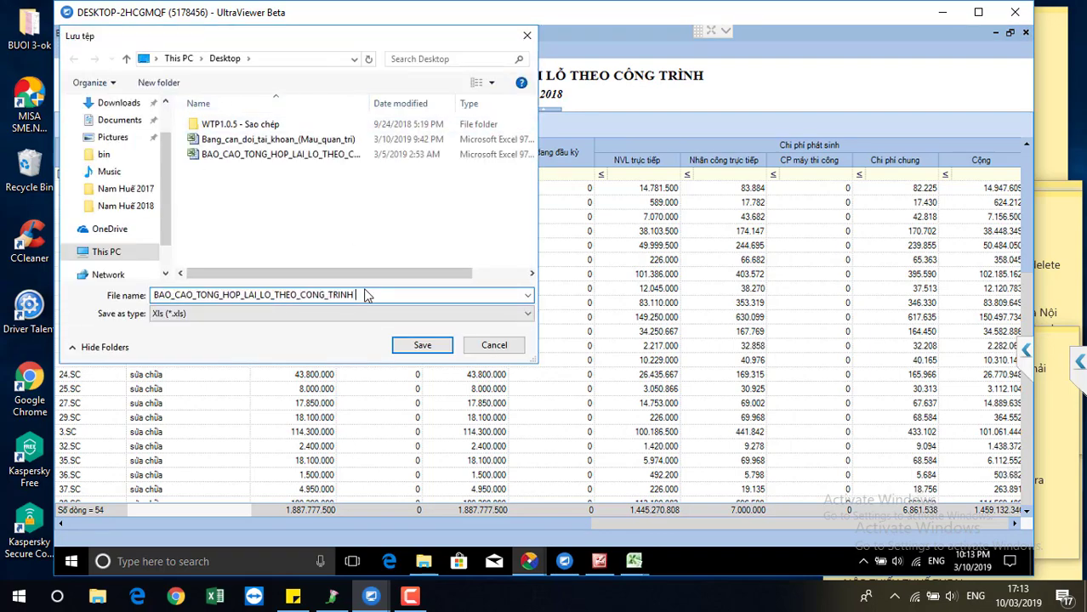
pyautogui.press('Return')
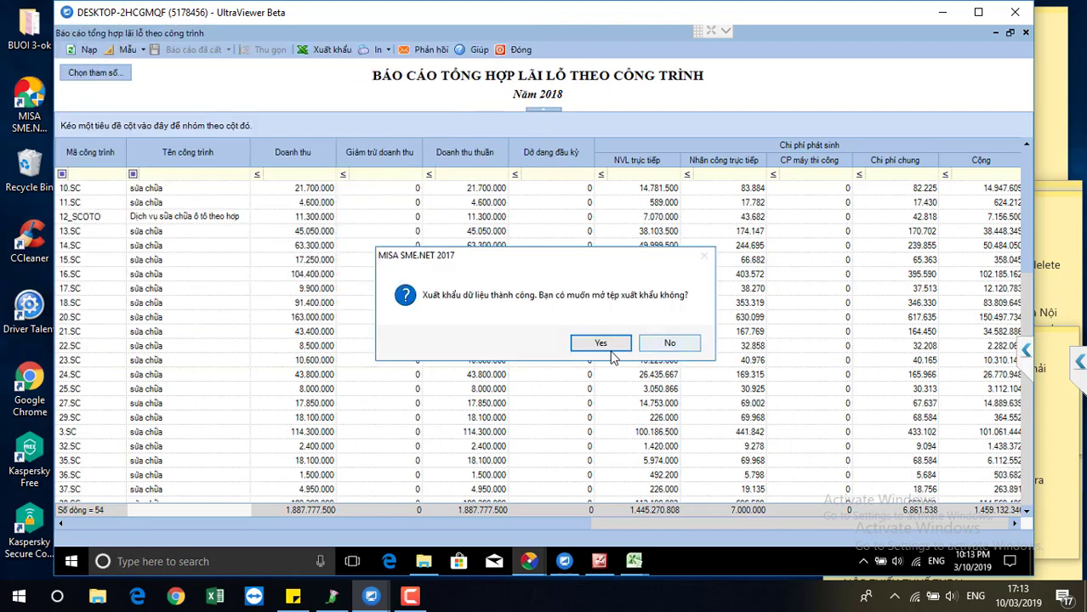
pyautogui.click(598, 344)
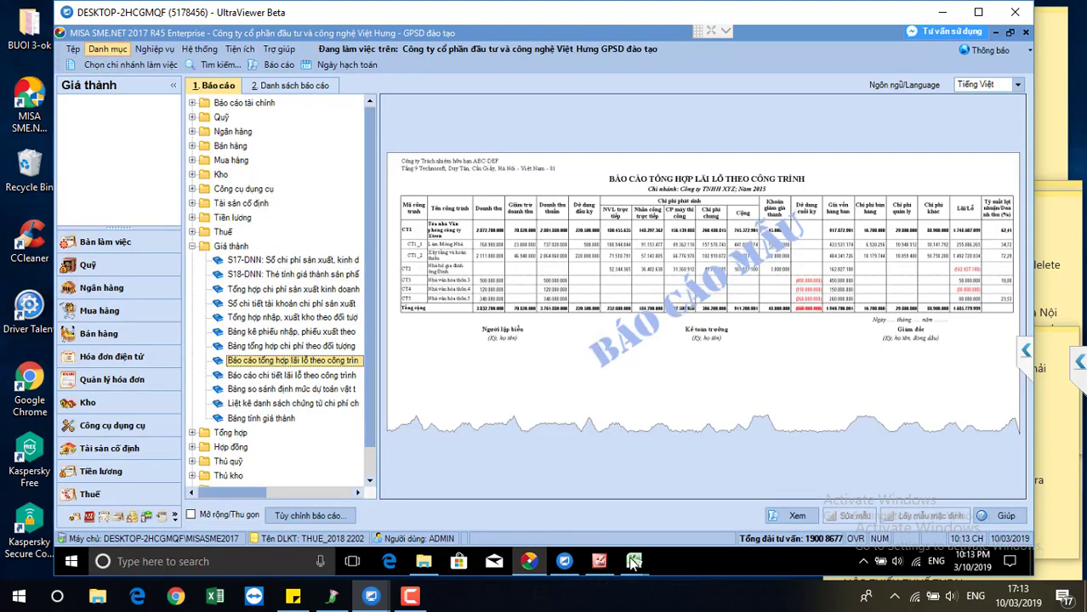
pyautogui.moveTo(634, 569)
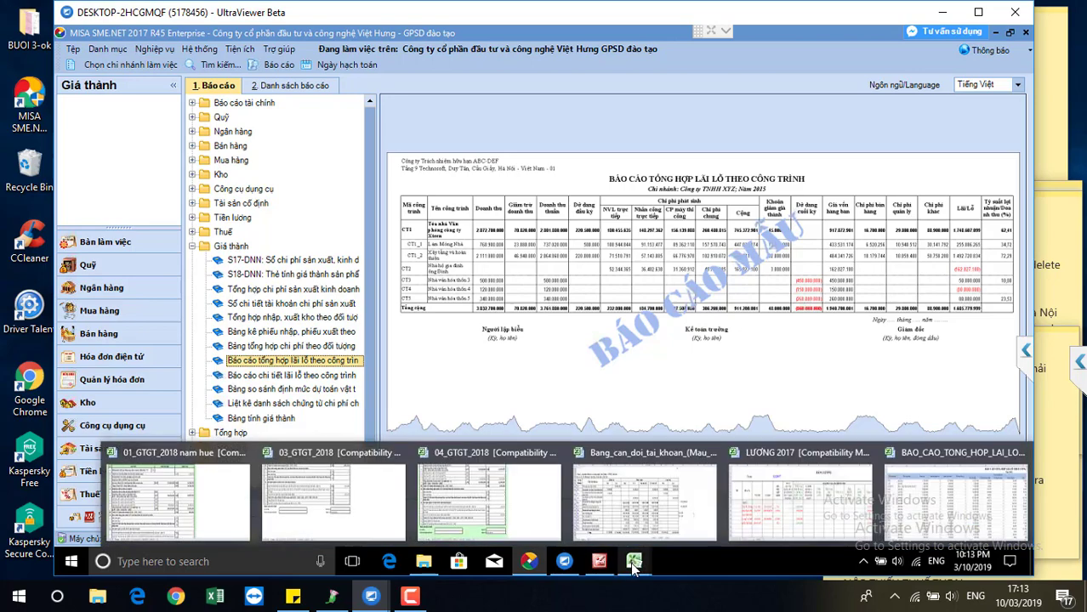
pyautogui.click(931, 482)
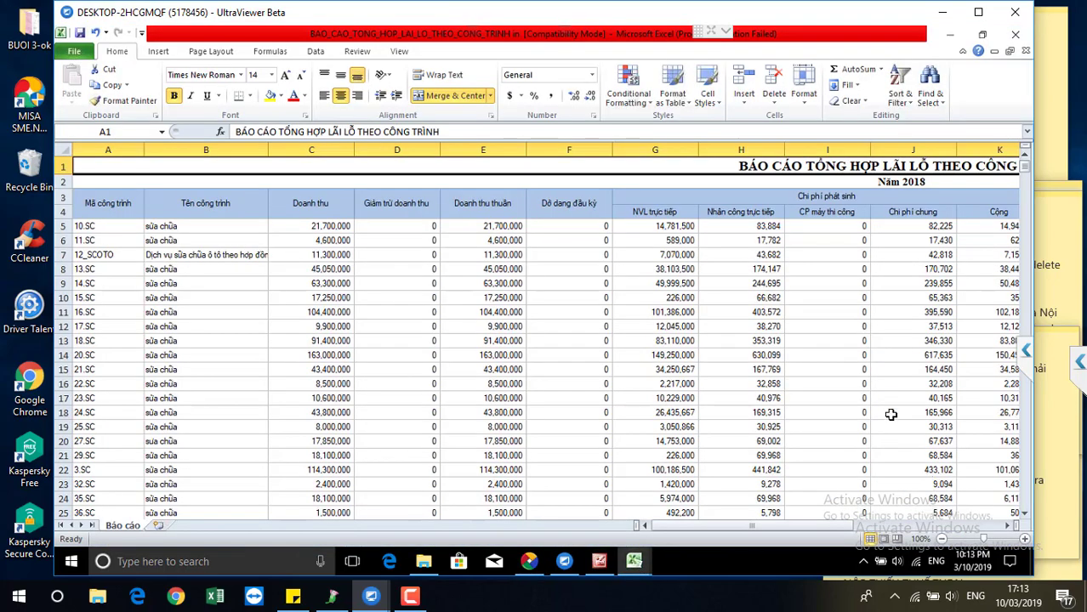
# Step: Examine the cost of goods sold, Lãi/Lỗ and profit ratio columns for all projects, and close the workbook
pyautogui.click(900, 315)
pyautogui.moveTo(829, 536); pyautogui.dragTo(900, 530)
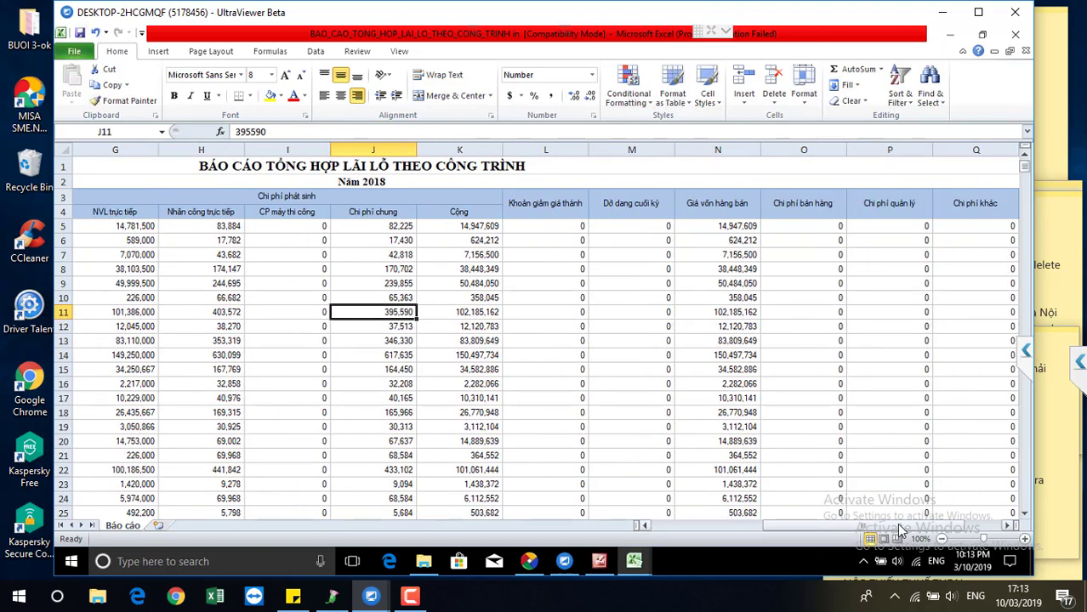
pyautogui.hscroll(2, 720, 437)
pyautogui.scroll(-2, 904, 324)
pyautogui.scroll(2, 901, 325)
pyautogui.scroll(-3, 900, 340)
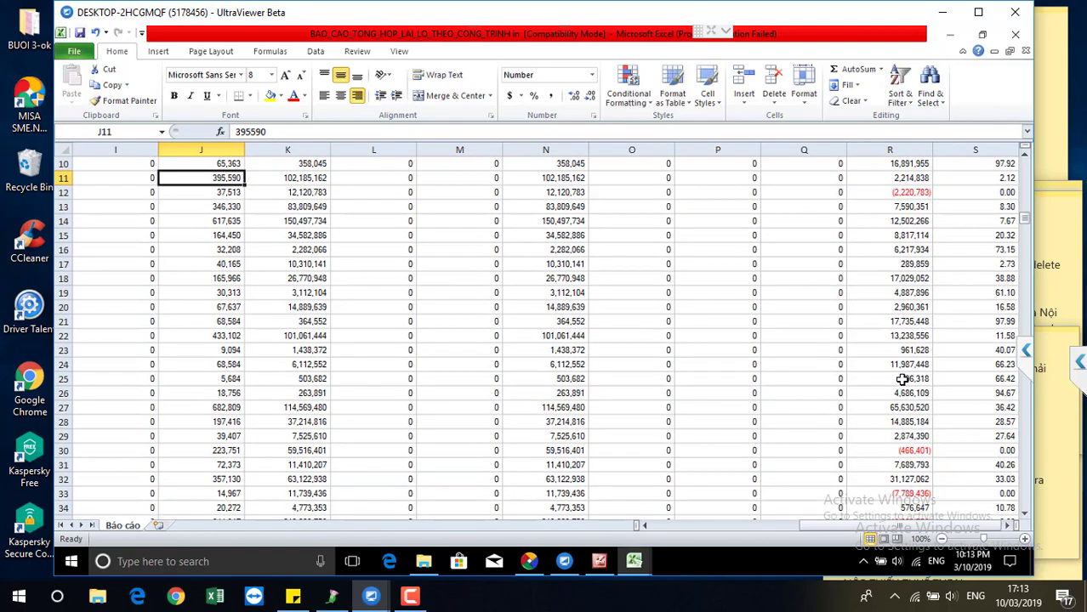
pyautogui.scroll(-14, 900, 387)
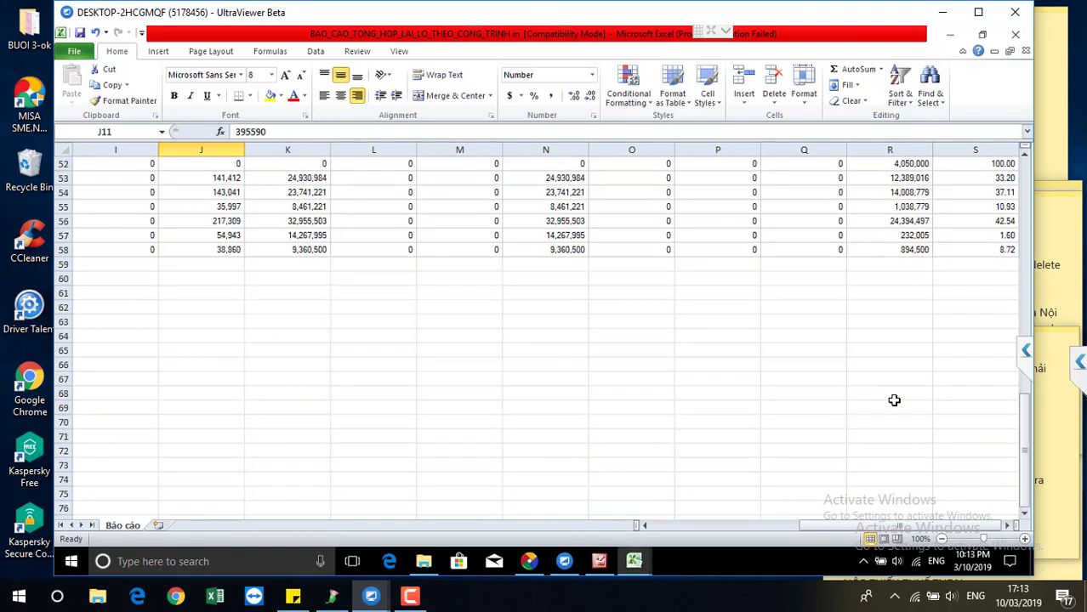
pyautogui.scroll(17, 894, 399)
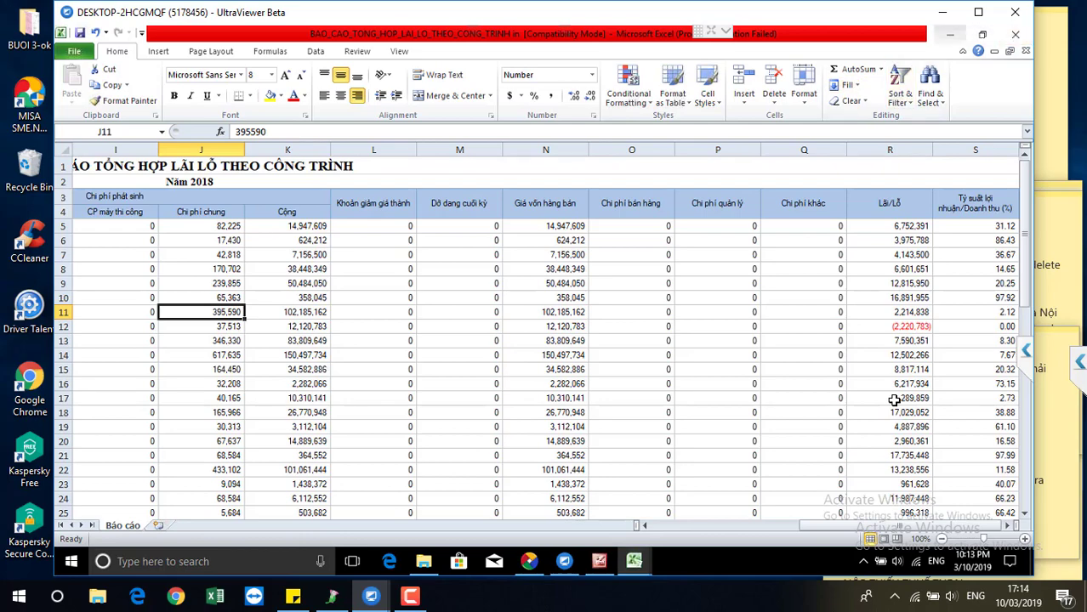
pyautogui.click(1015, 34)
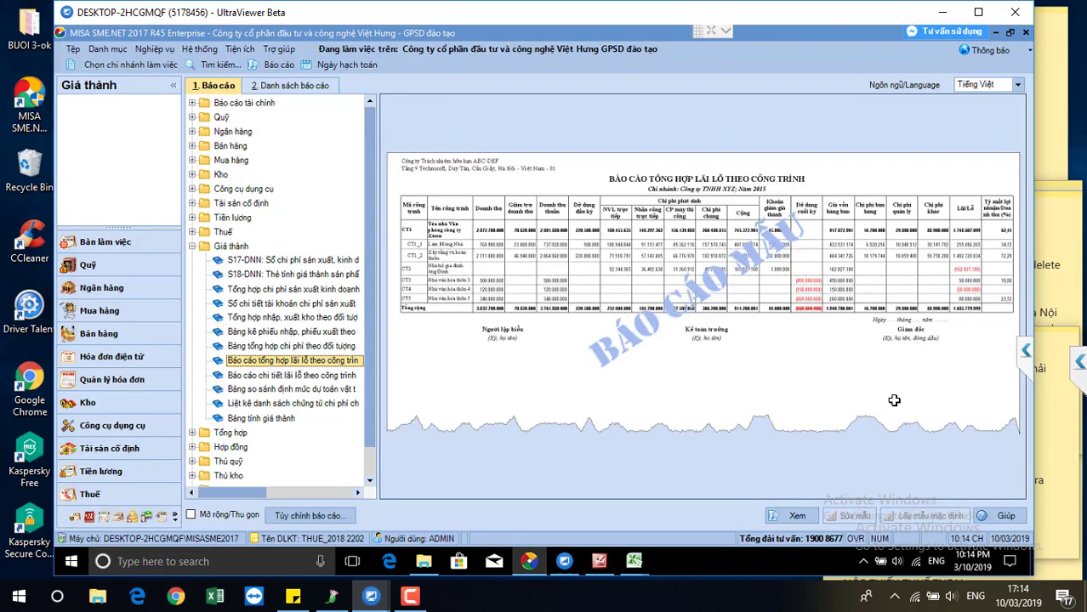